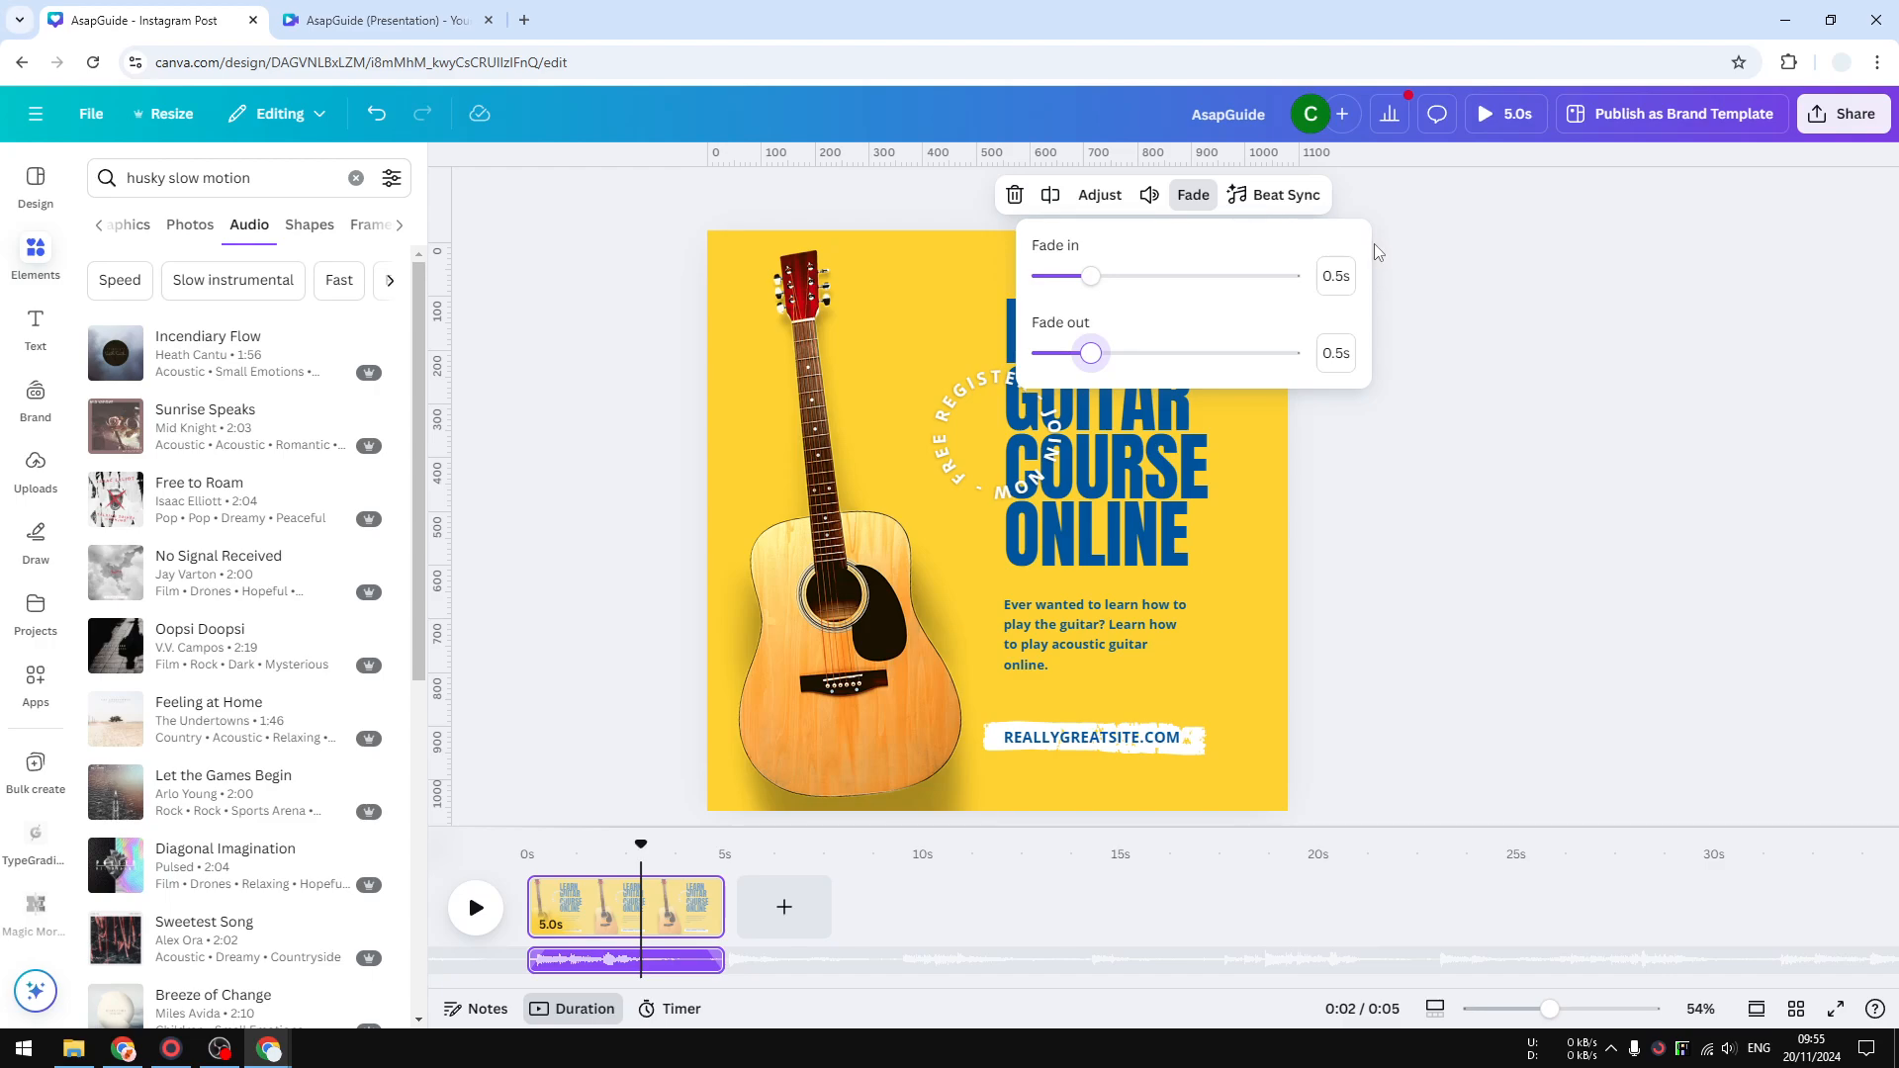
- Play the design from the beginning to hear the audio track's current fade, then pause playback
click(610, 866)
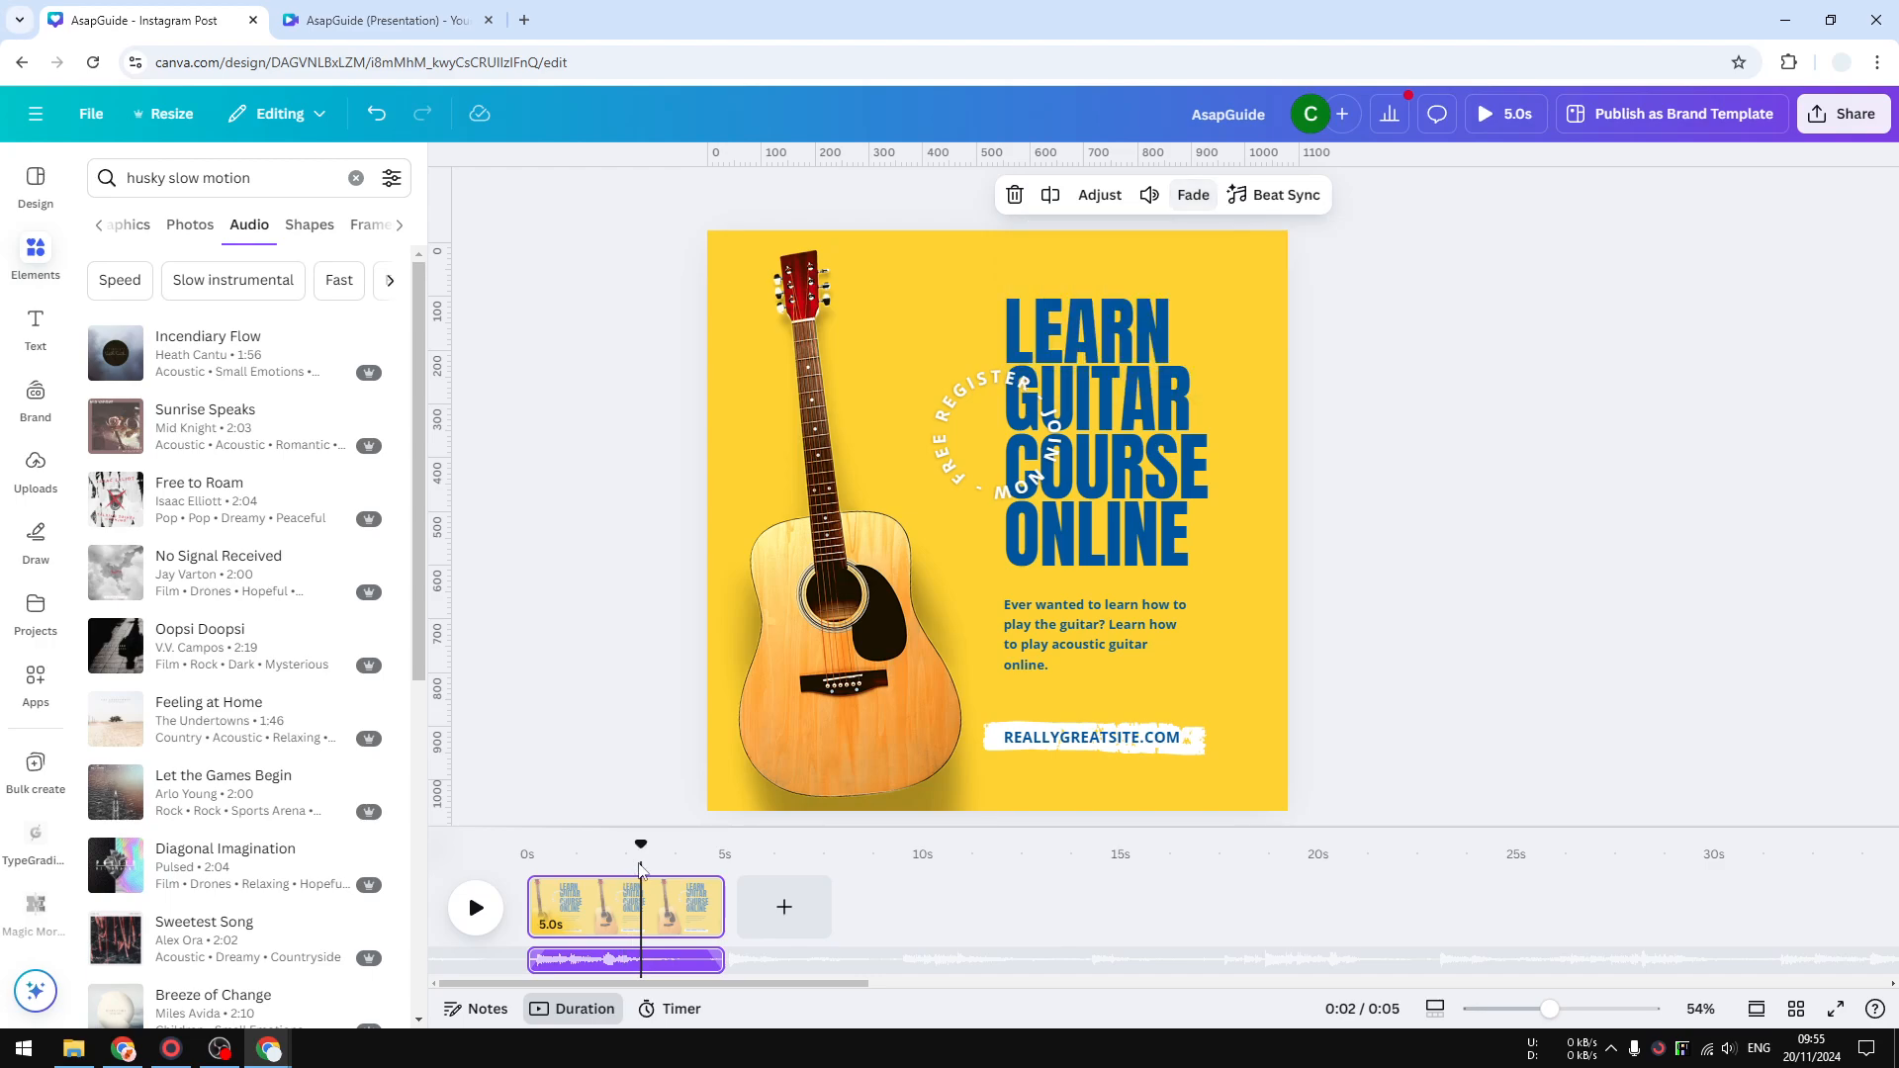
click(604, 864)
drag(603, 845, 527, 847)
click(476, 908)
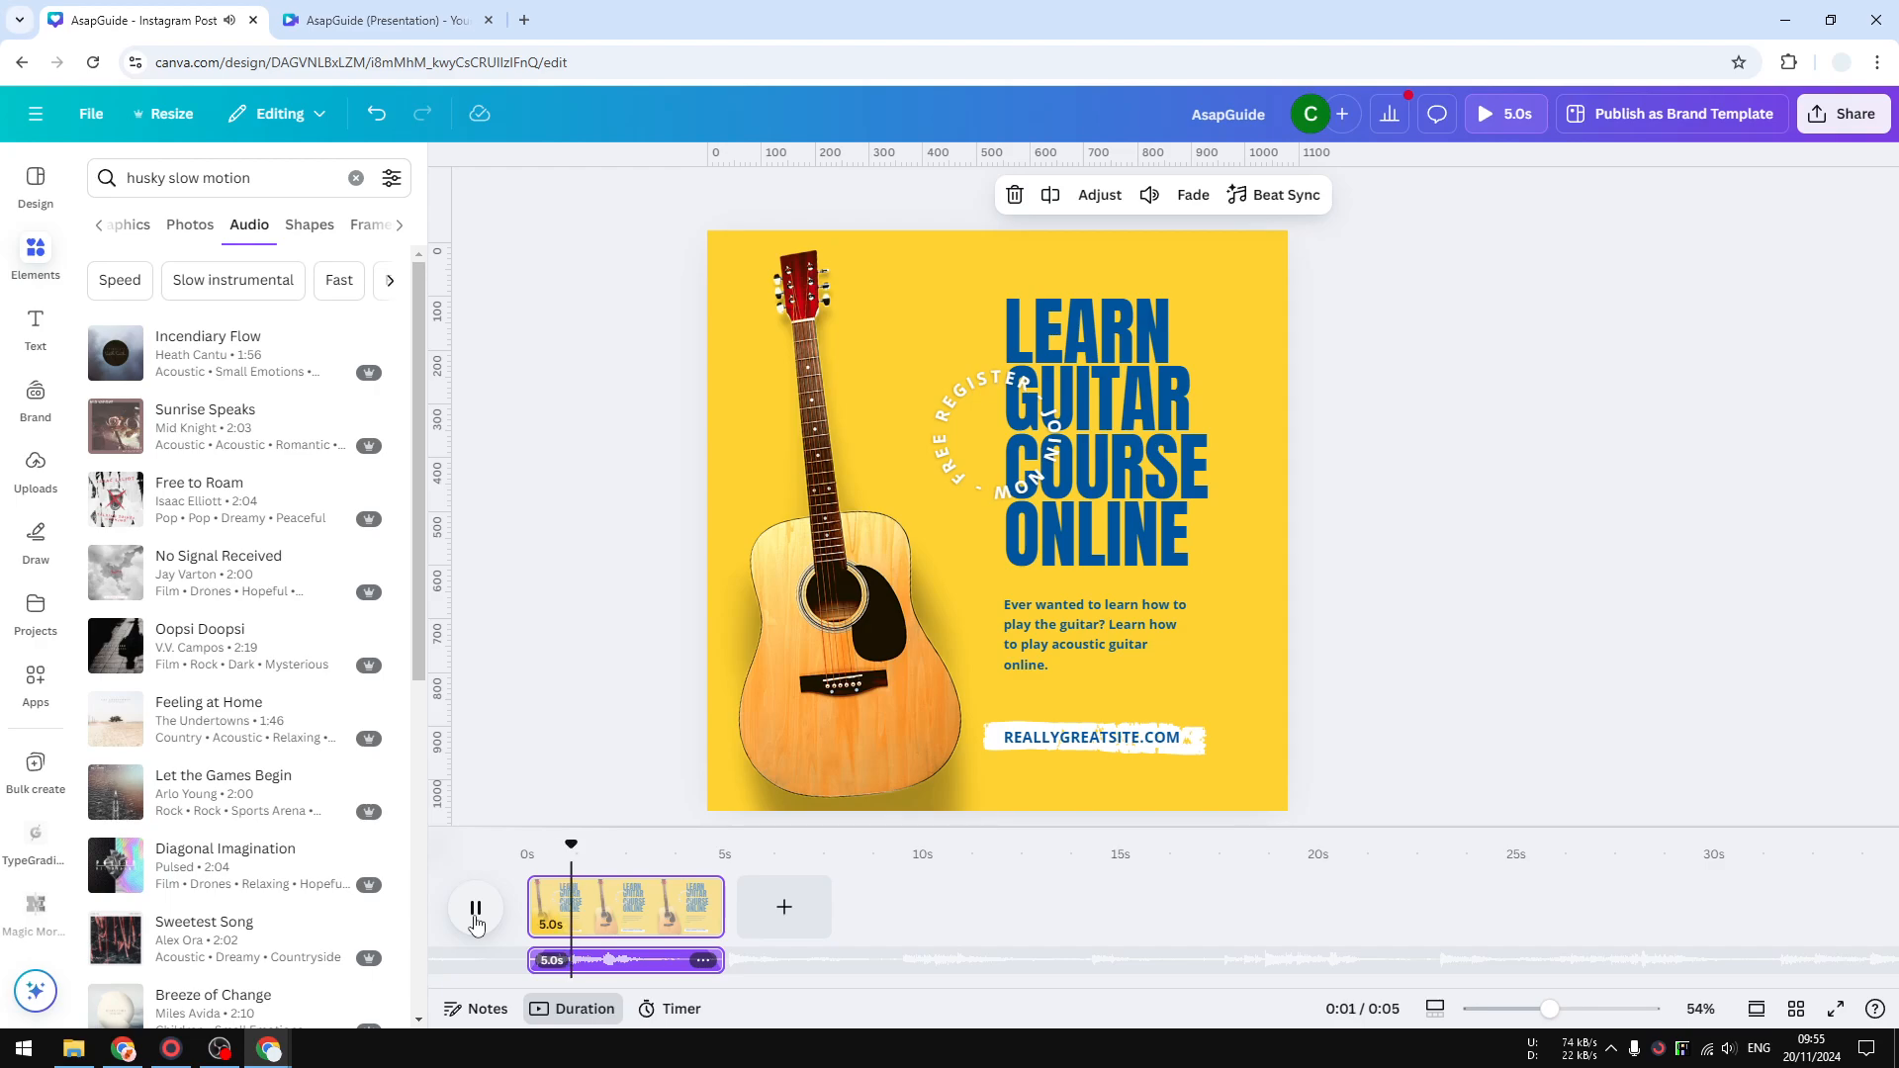
click(476, 909)
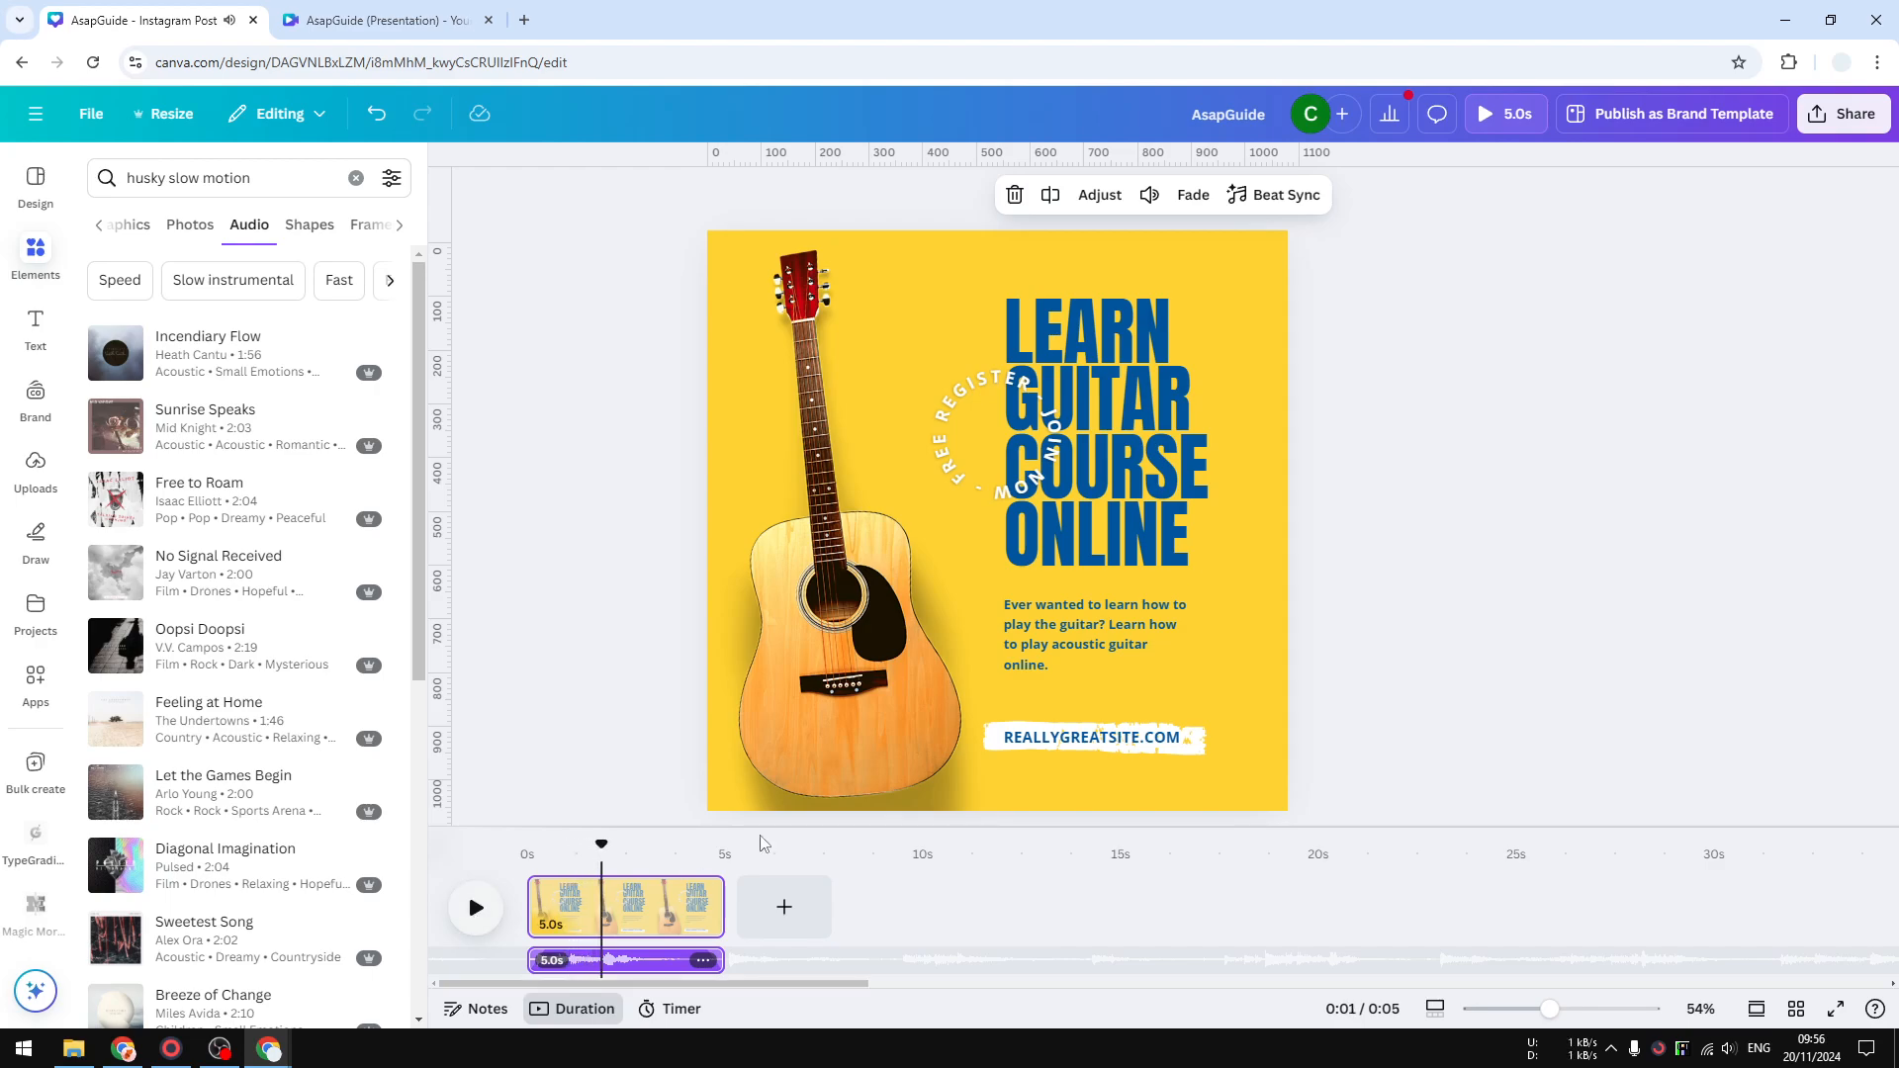
- Try a 2.0 s fade-in on the audio track and play the design to hear it
click(1193, 195)
drag(1084, 268, 1241, 270)
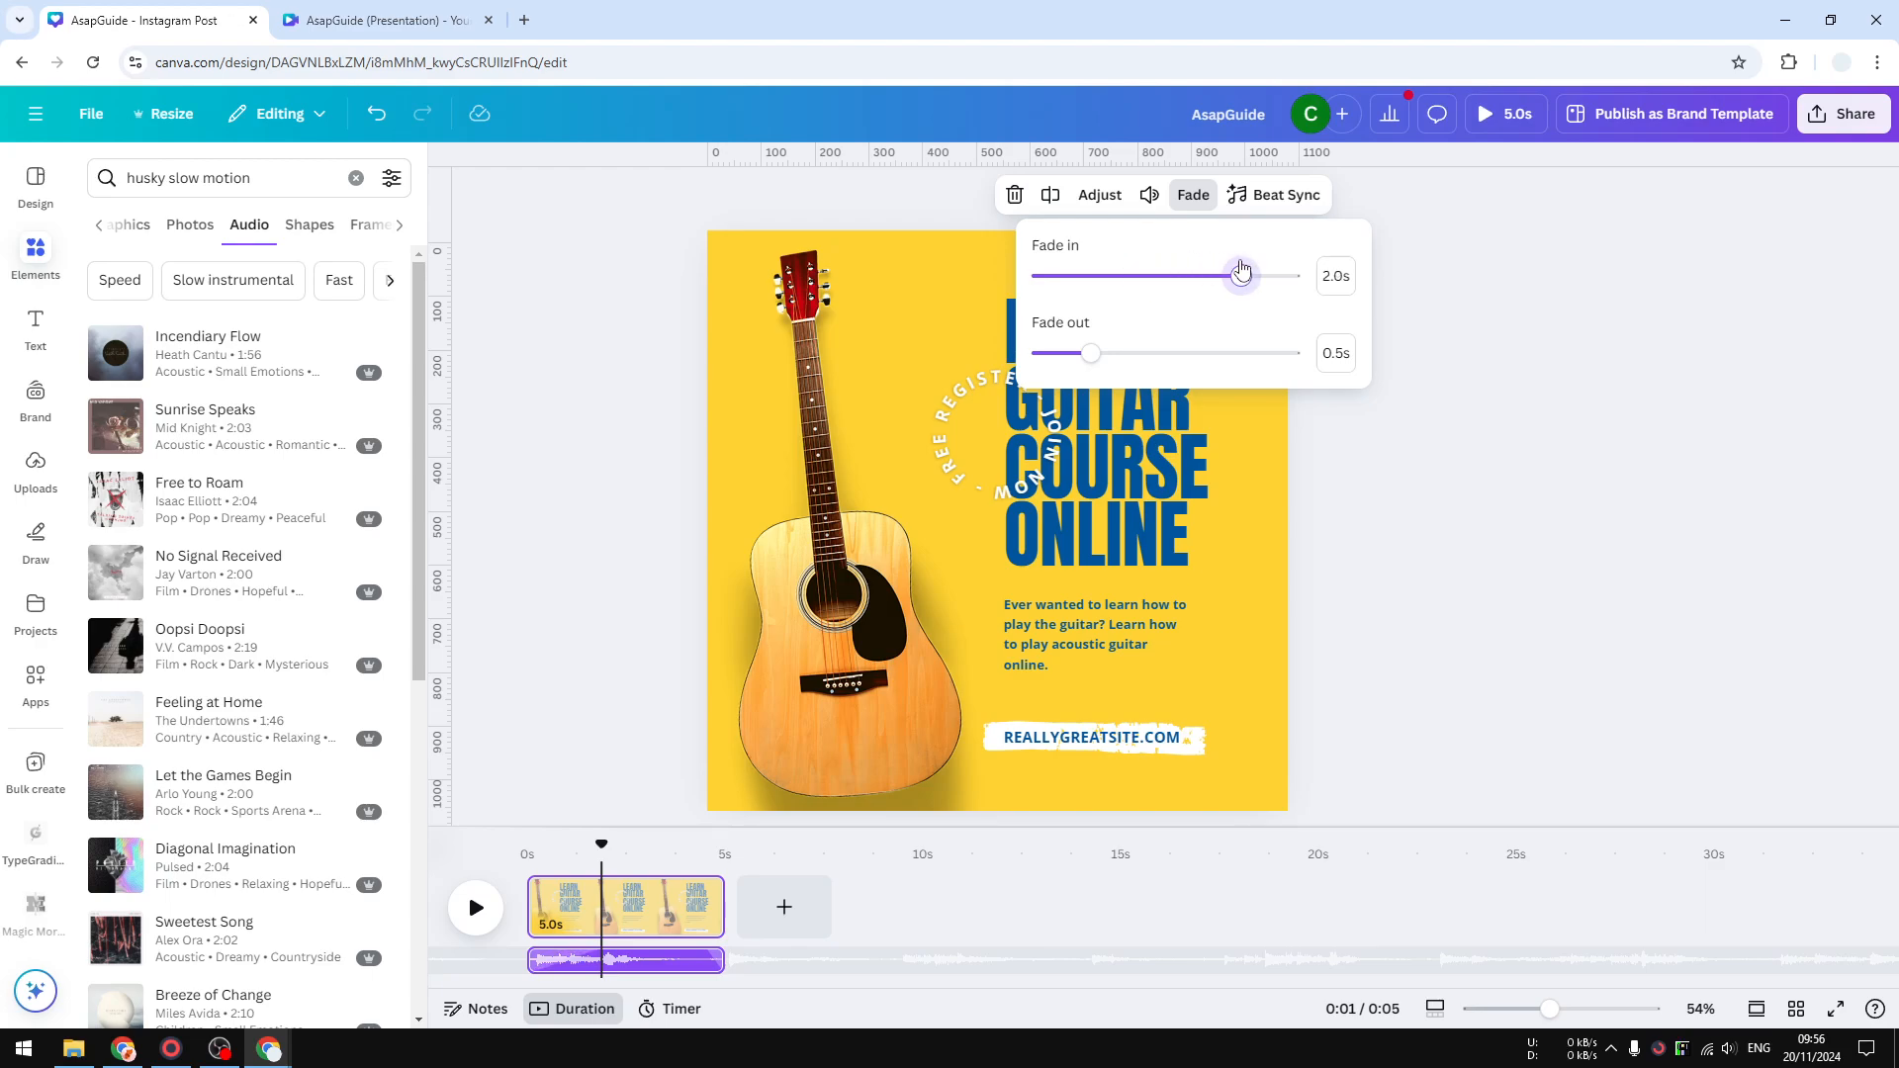
click(611, 958)
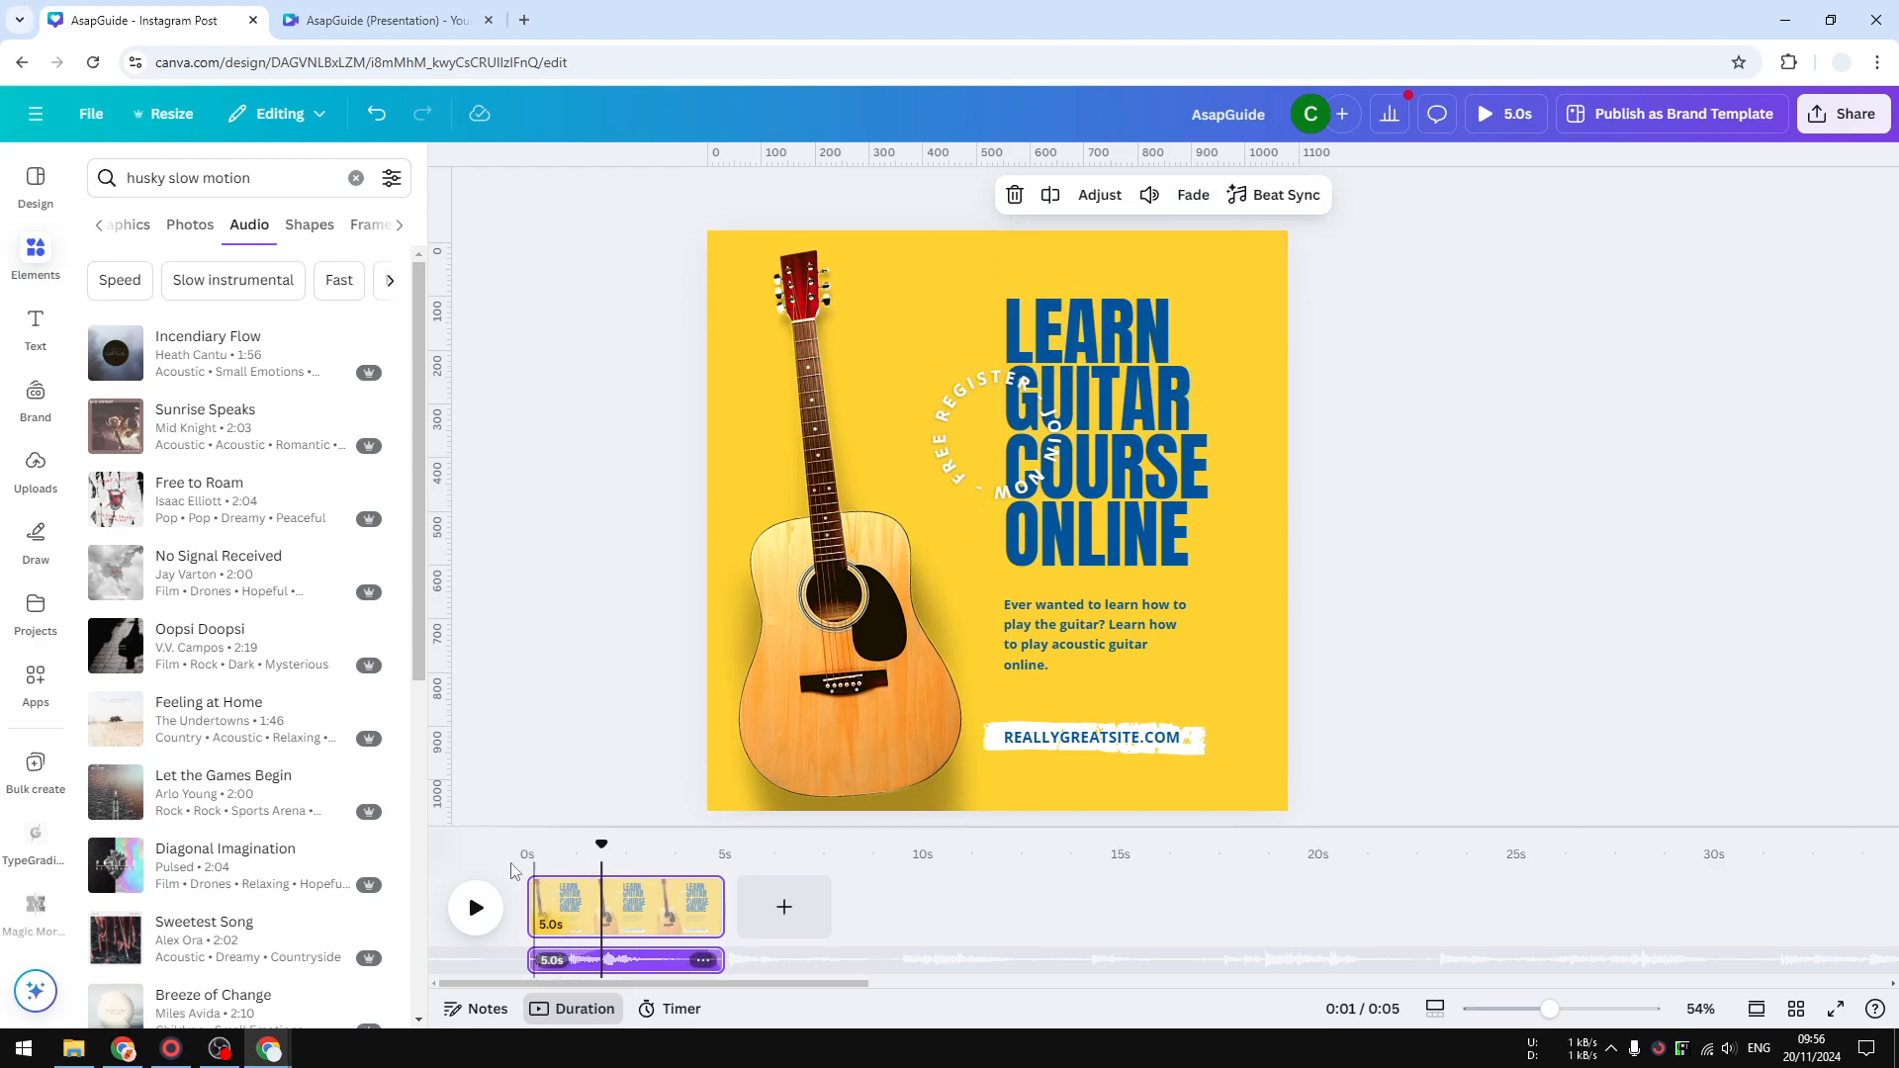
click(475, 902)
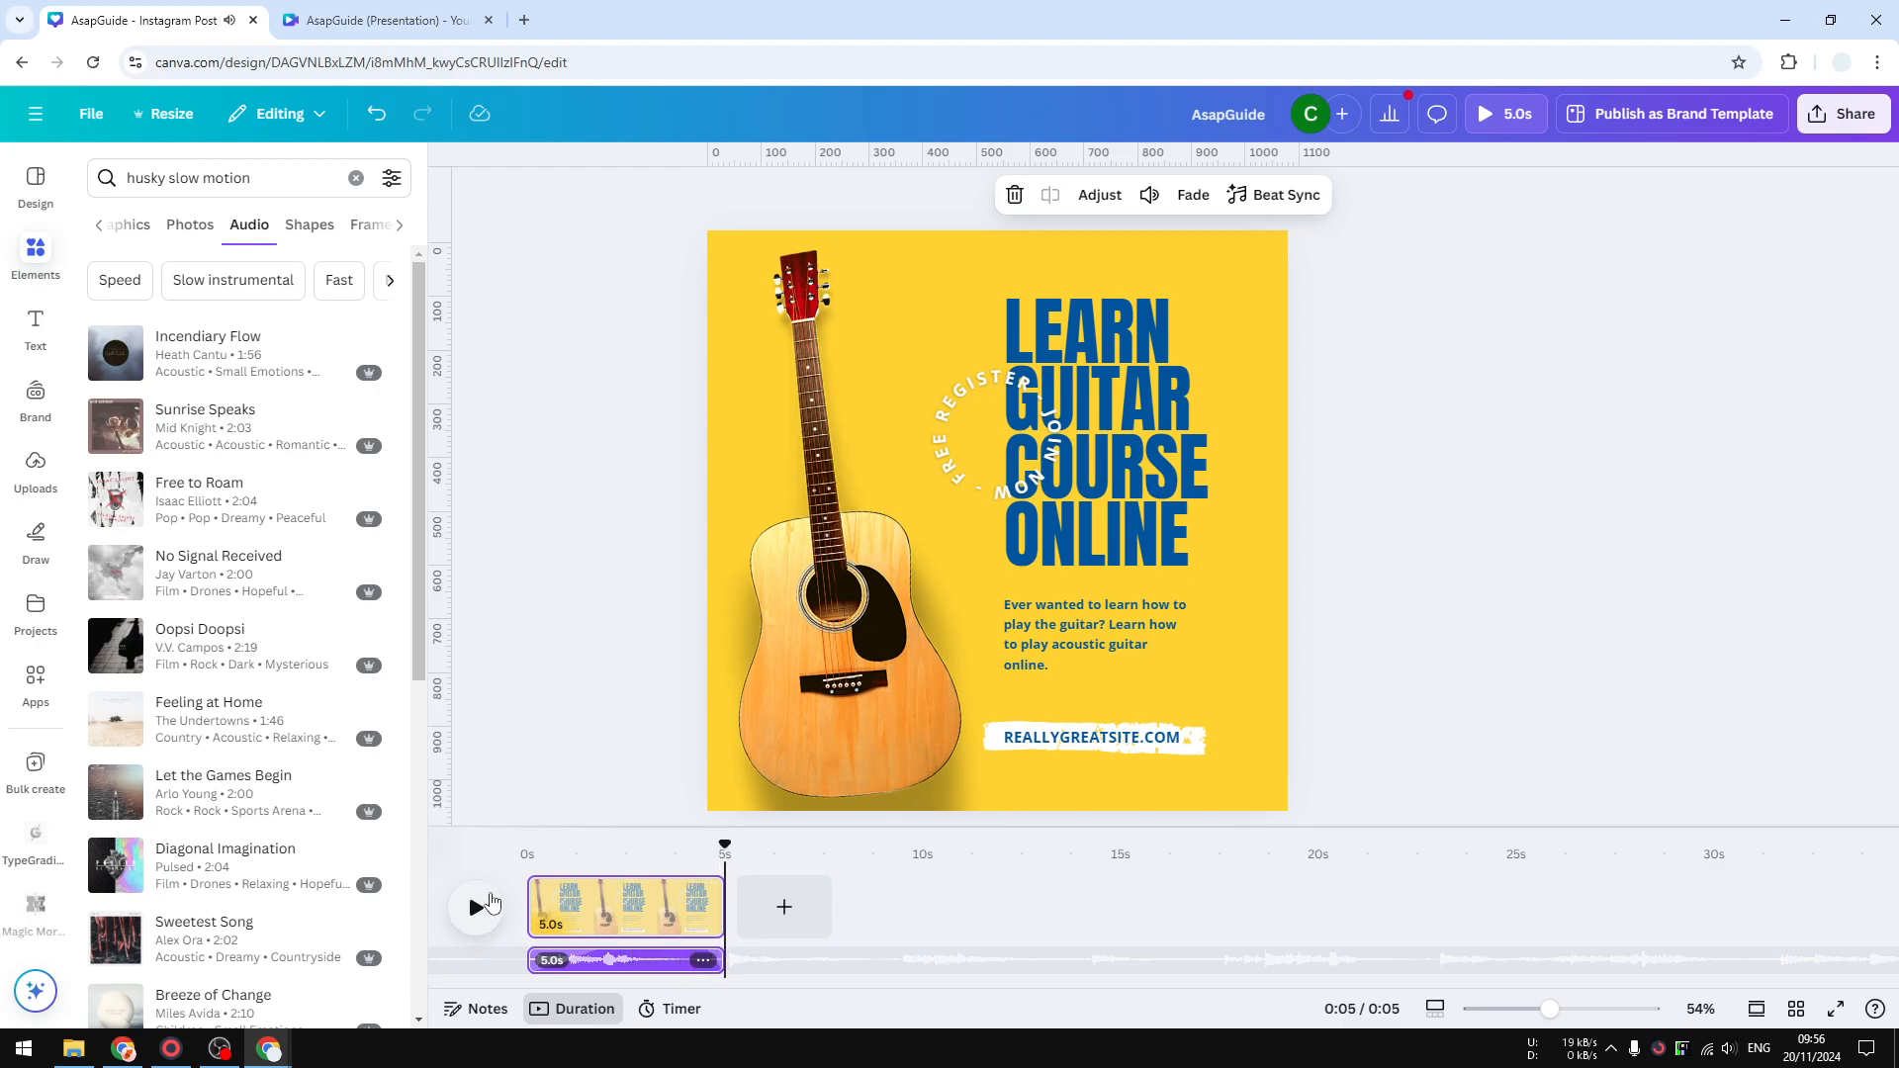
- Remove the audio track's fades by setting both fade in and fade out to 0
click(606, 963)
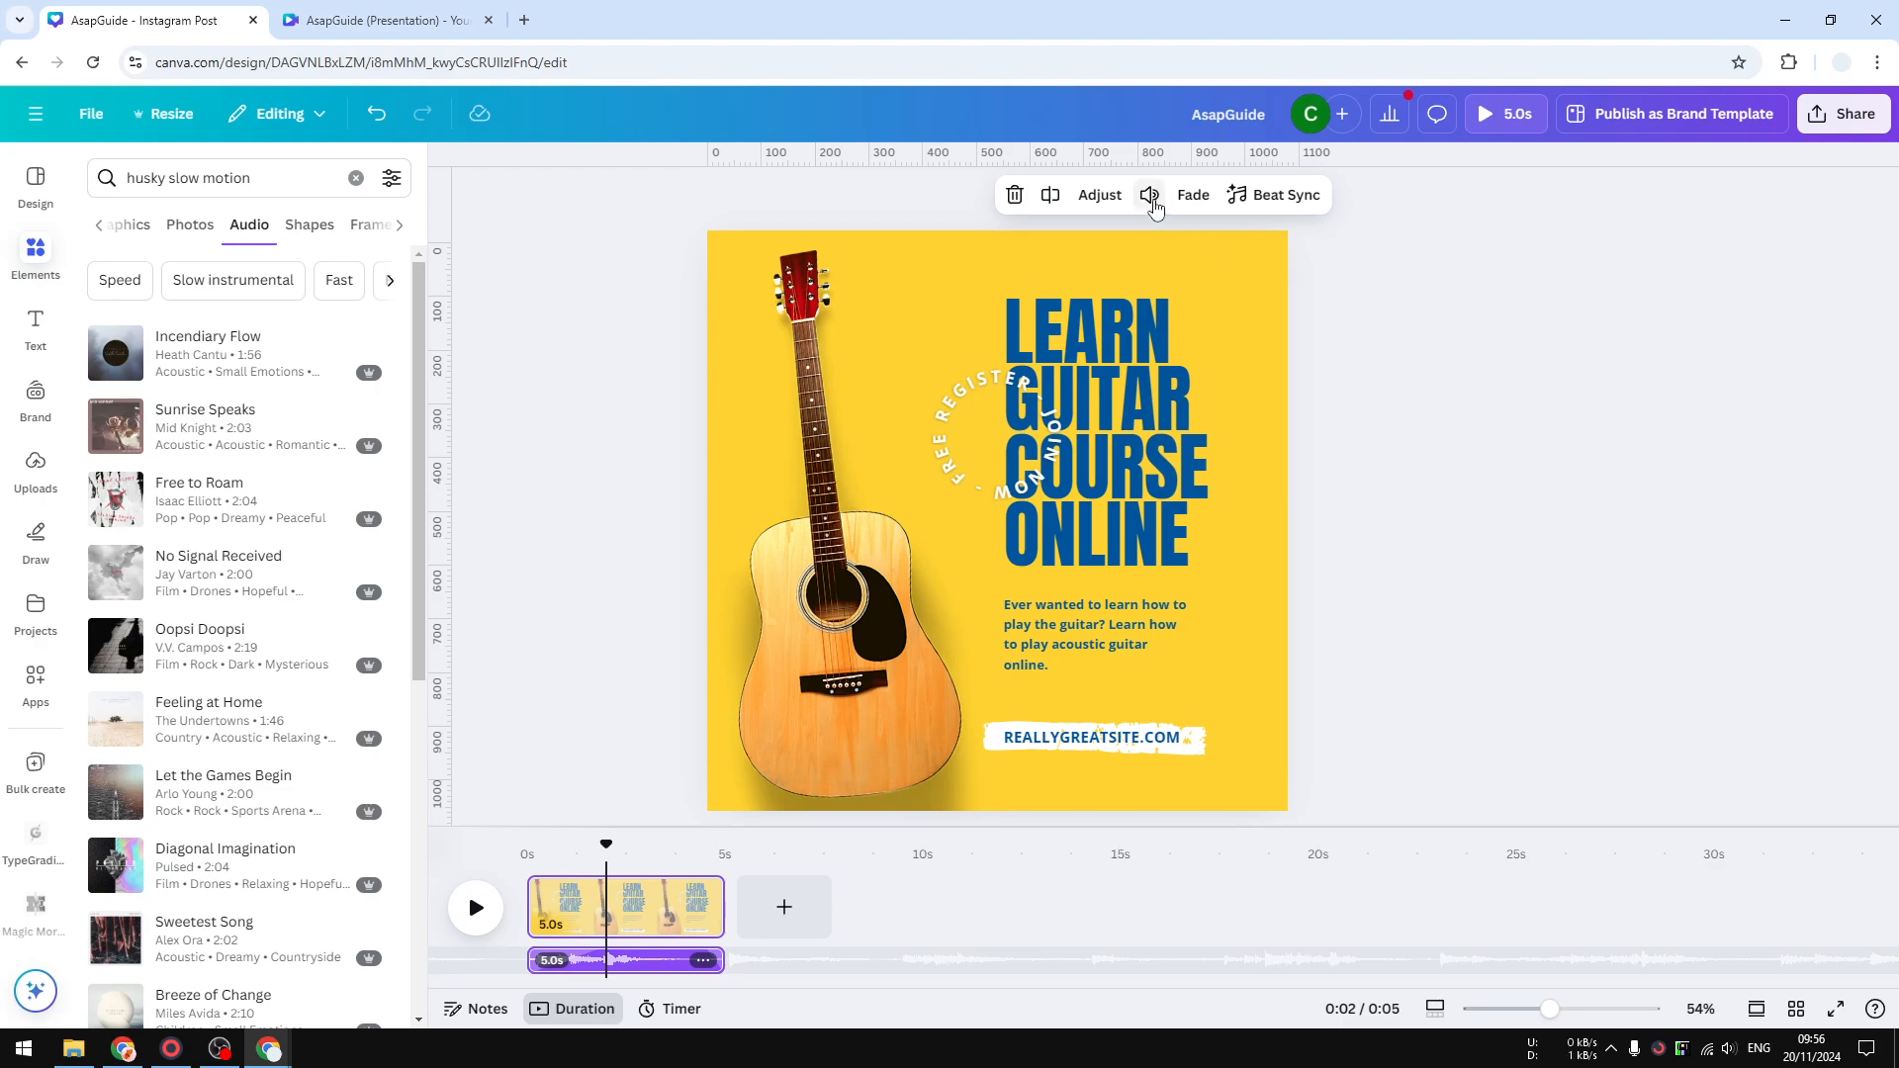
click(1194, 194)
drag(1243, 276, 1027, 356)
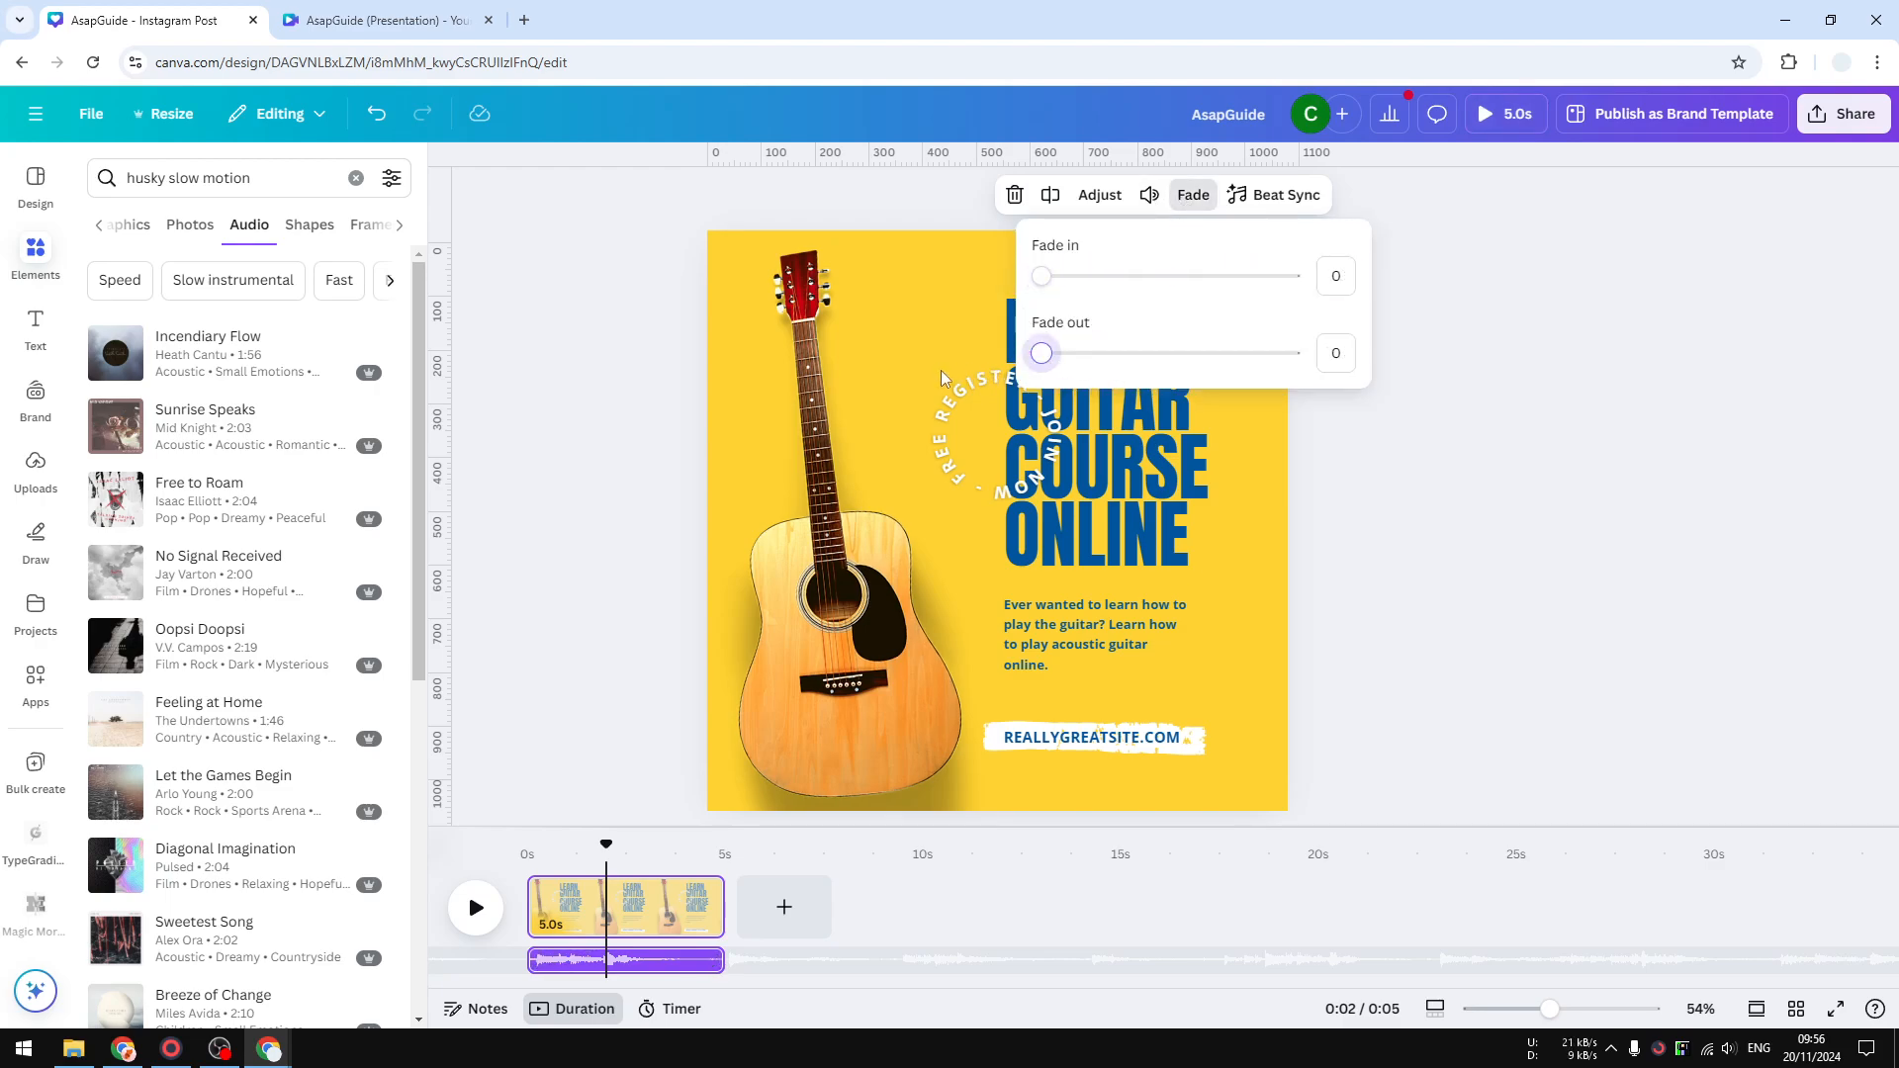
- Try lowering the audio track's volume to 28, muting it and raising it slightly from mute
click(1149, 196)
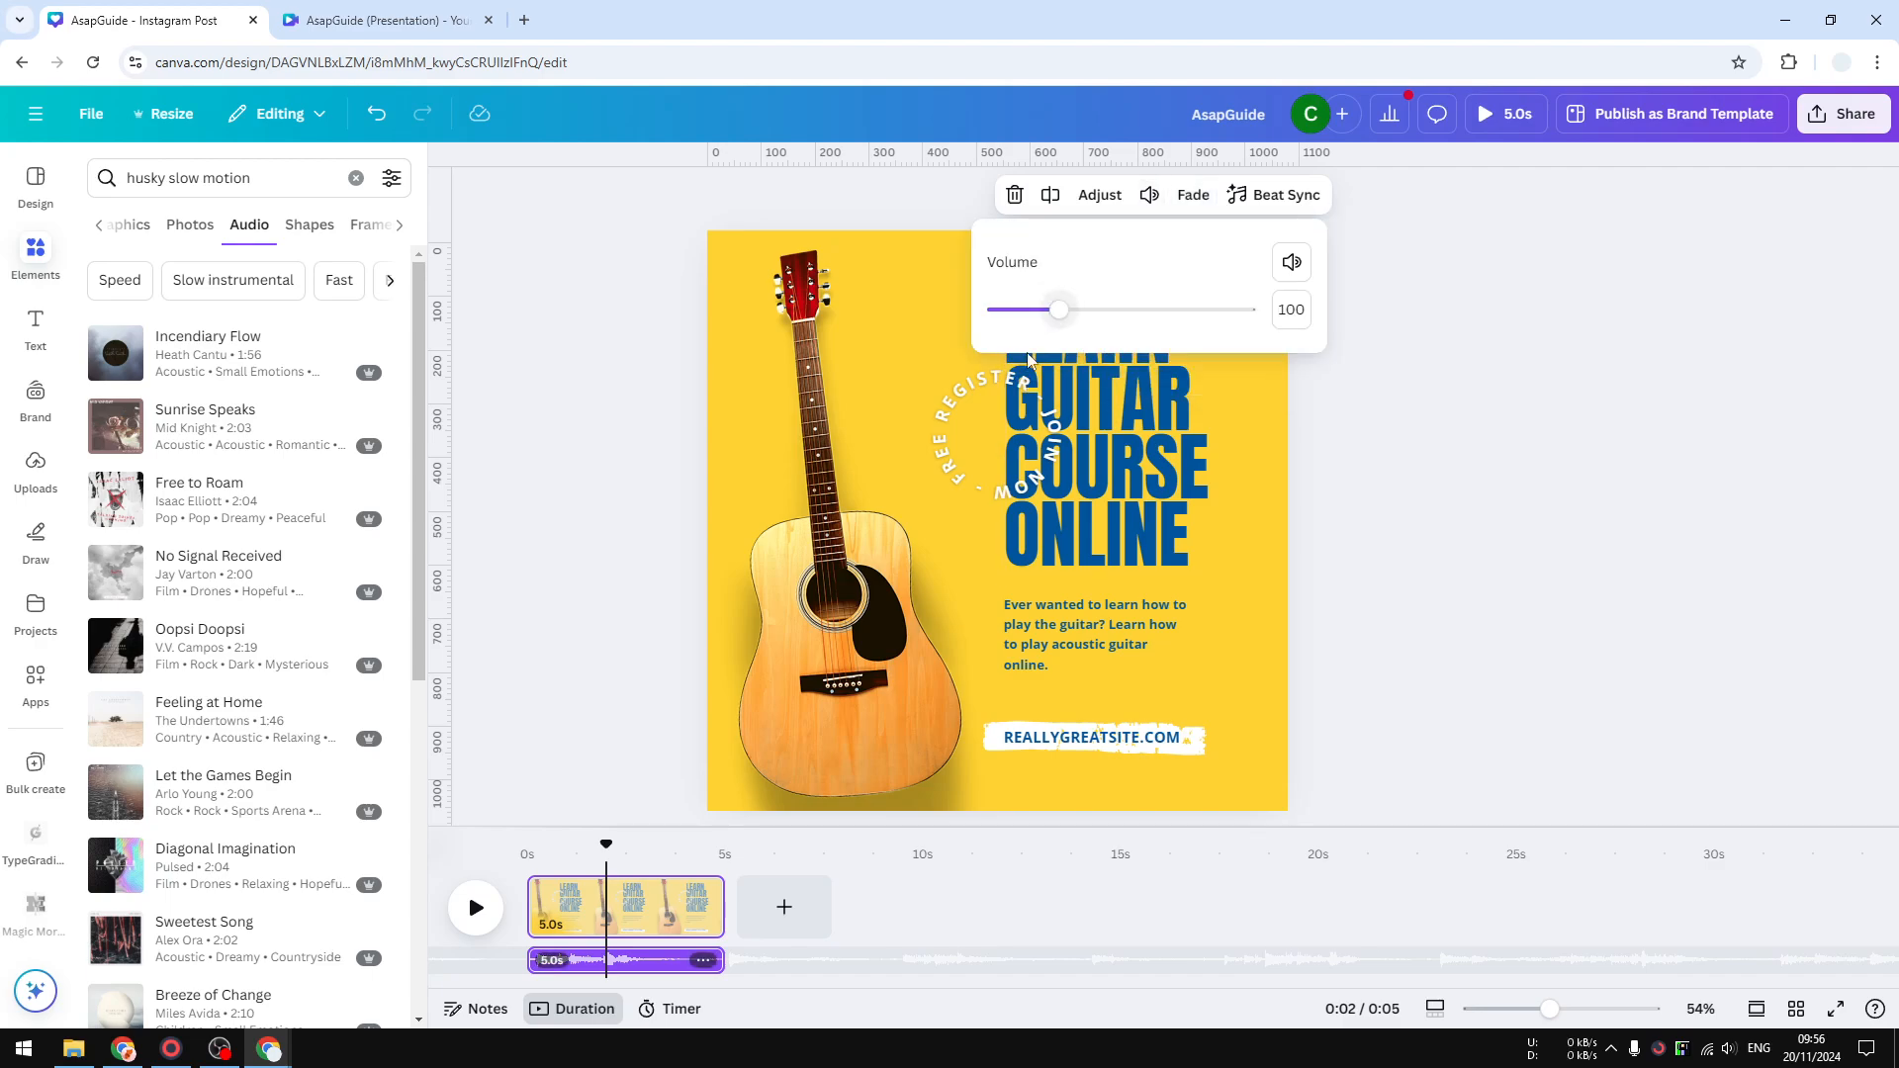
drag(1066, 322, 1016, 313)
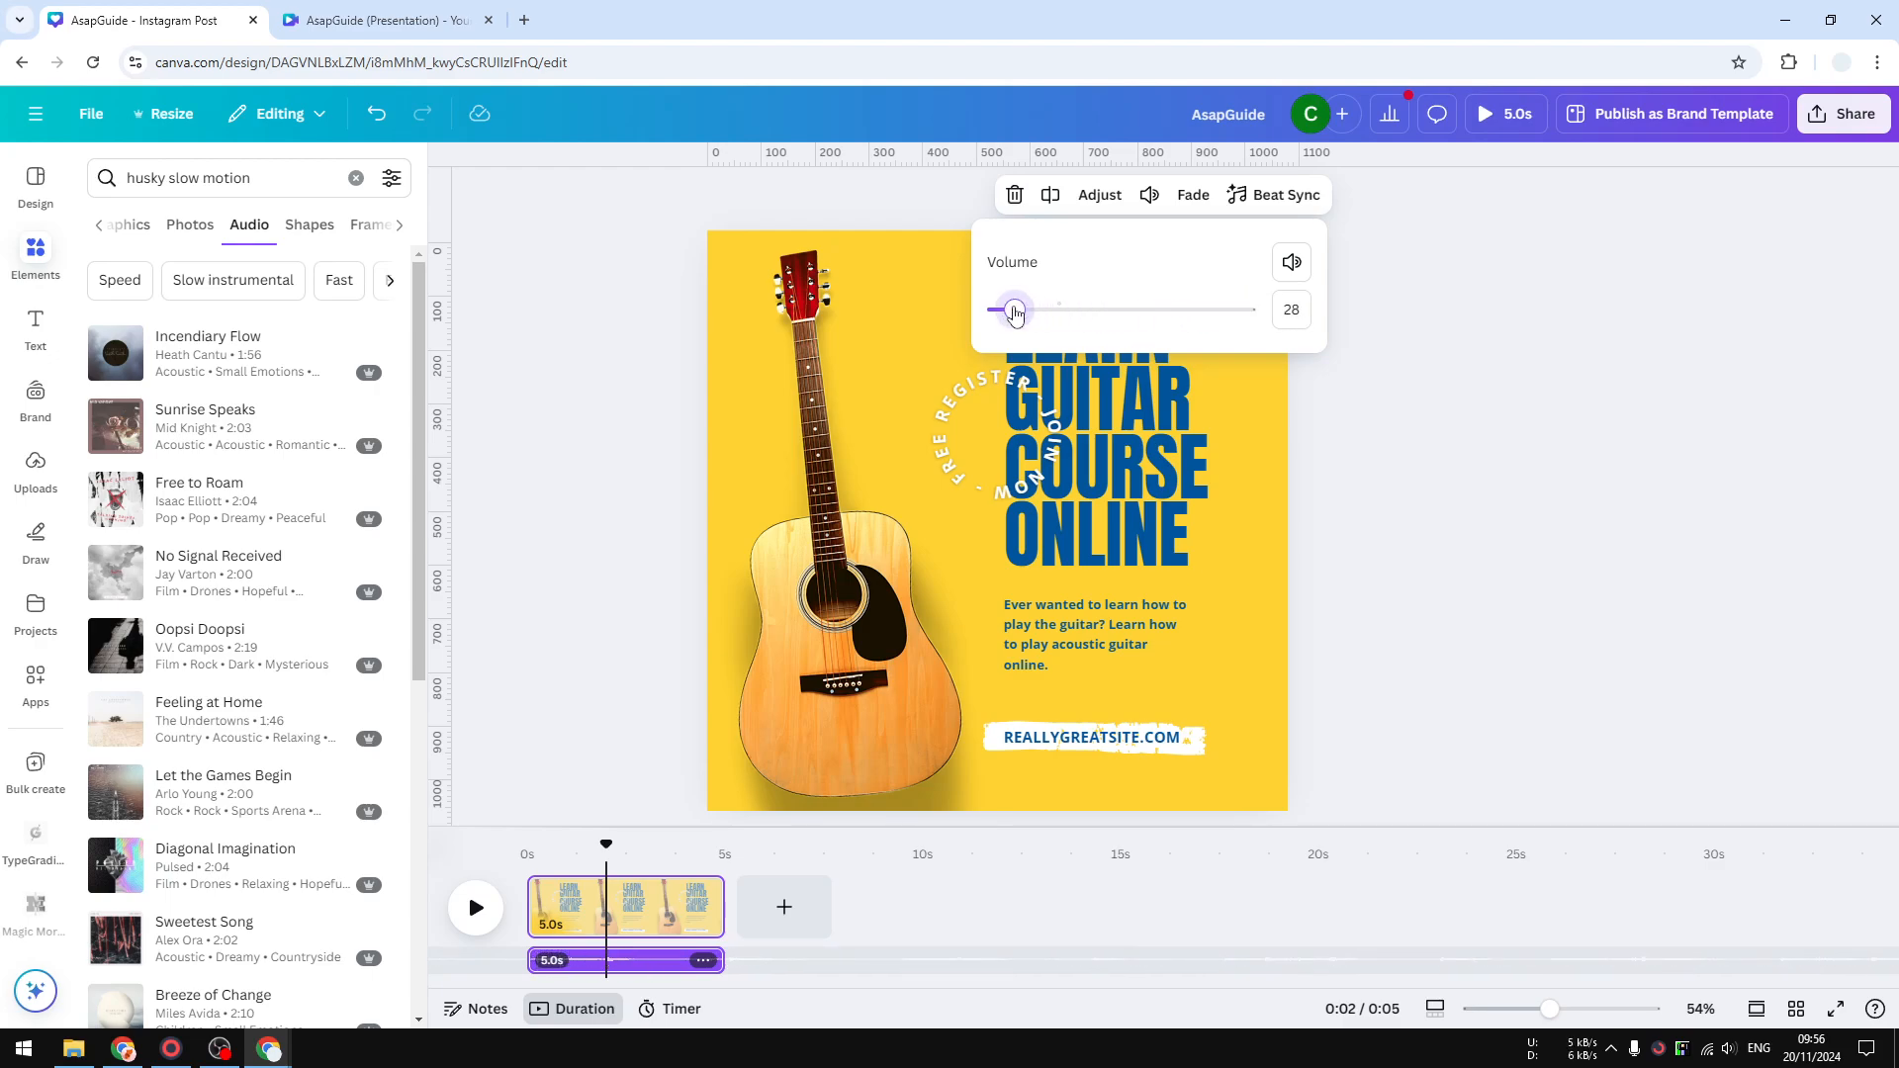
click(1289, 263)
mouse_move(997, 309)
mouse_down()
mouse_move(1070, 316)
mouse_move(1018, 322)
mouse_up()
- Play the design from the start to hear the reduced volume, then pause playback
drag(606, 870, 534, 866)
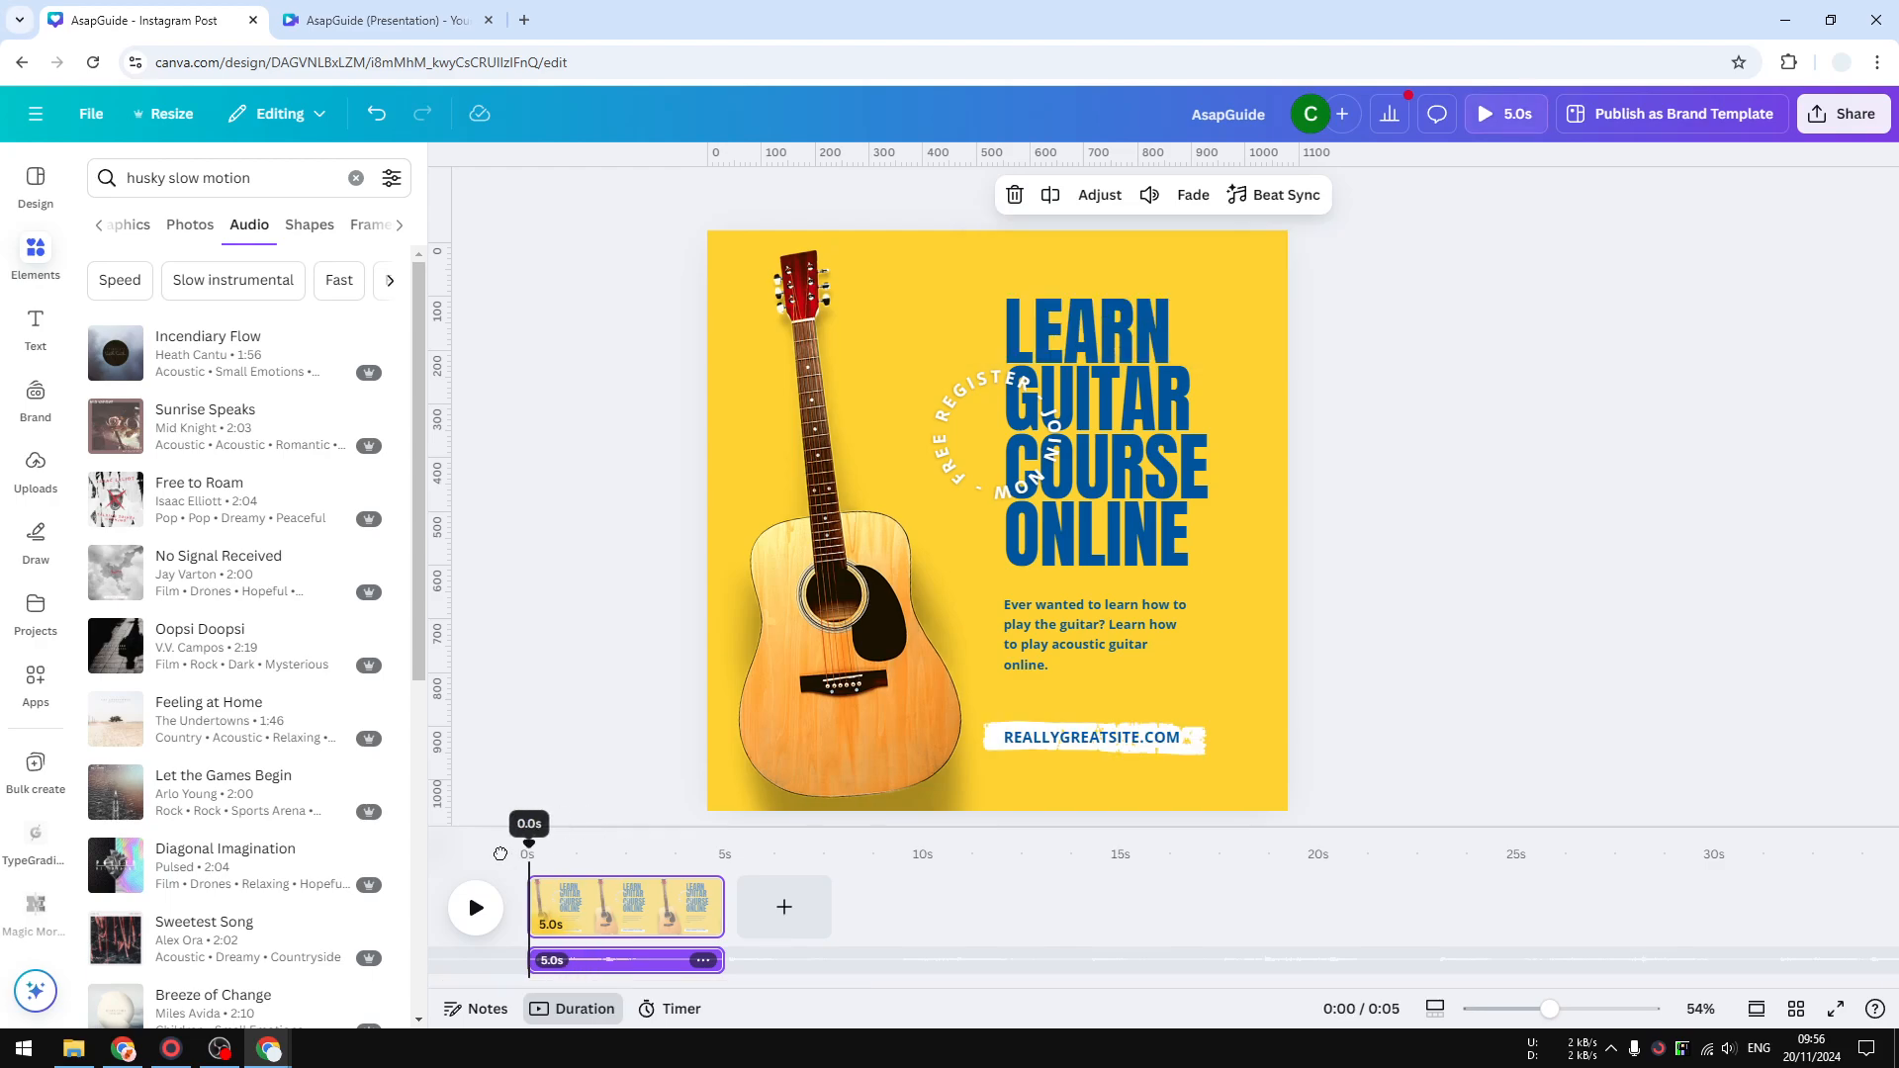
click(471, 915)
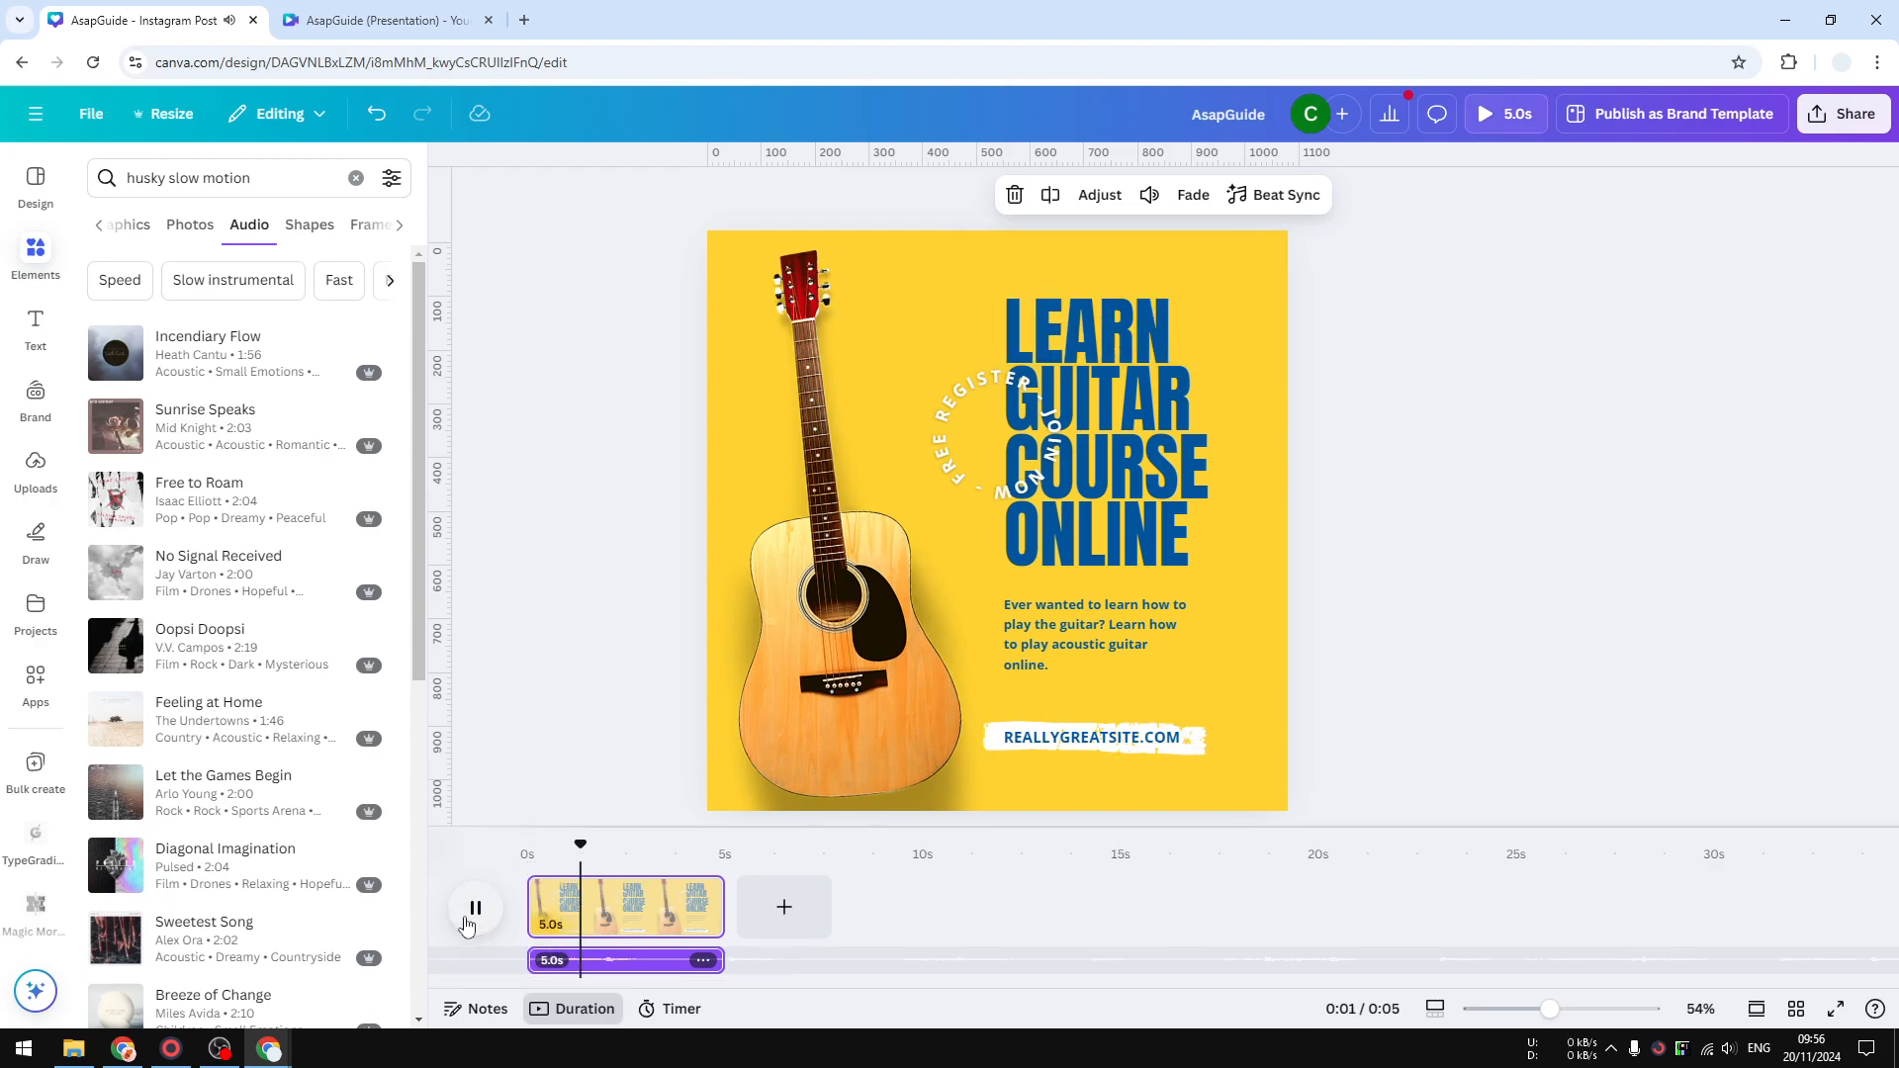
click(473, 912)
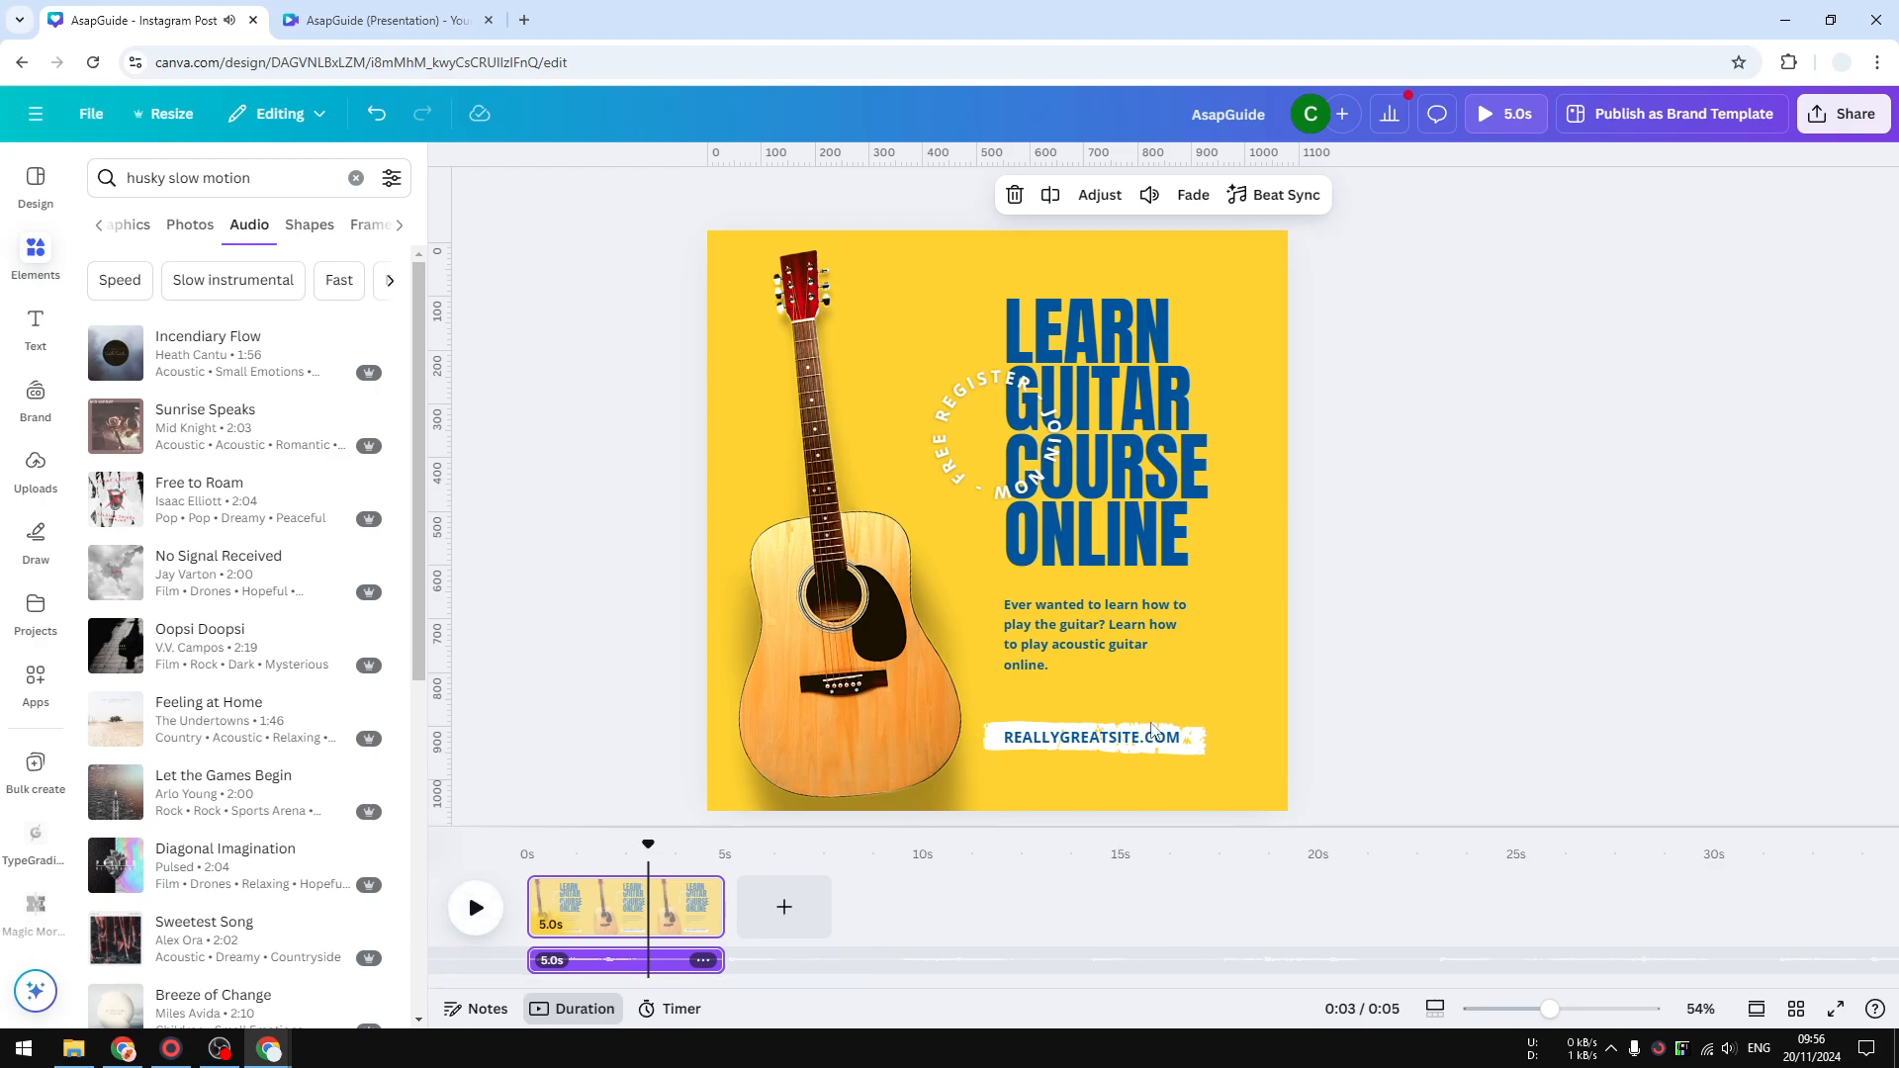
- Set the audio track's volume to 100 and open its Beat Sync options
click(1151, 196)
drag(1034, 323, 1068, 324)
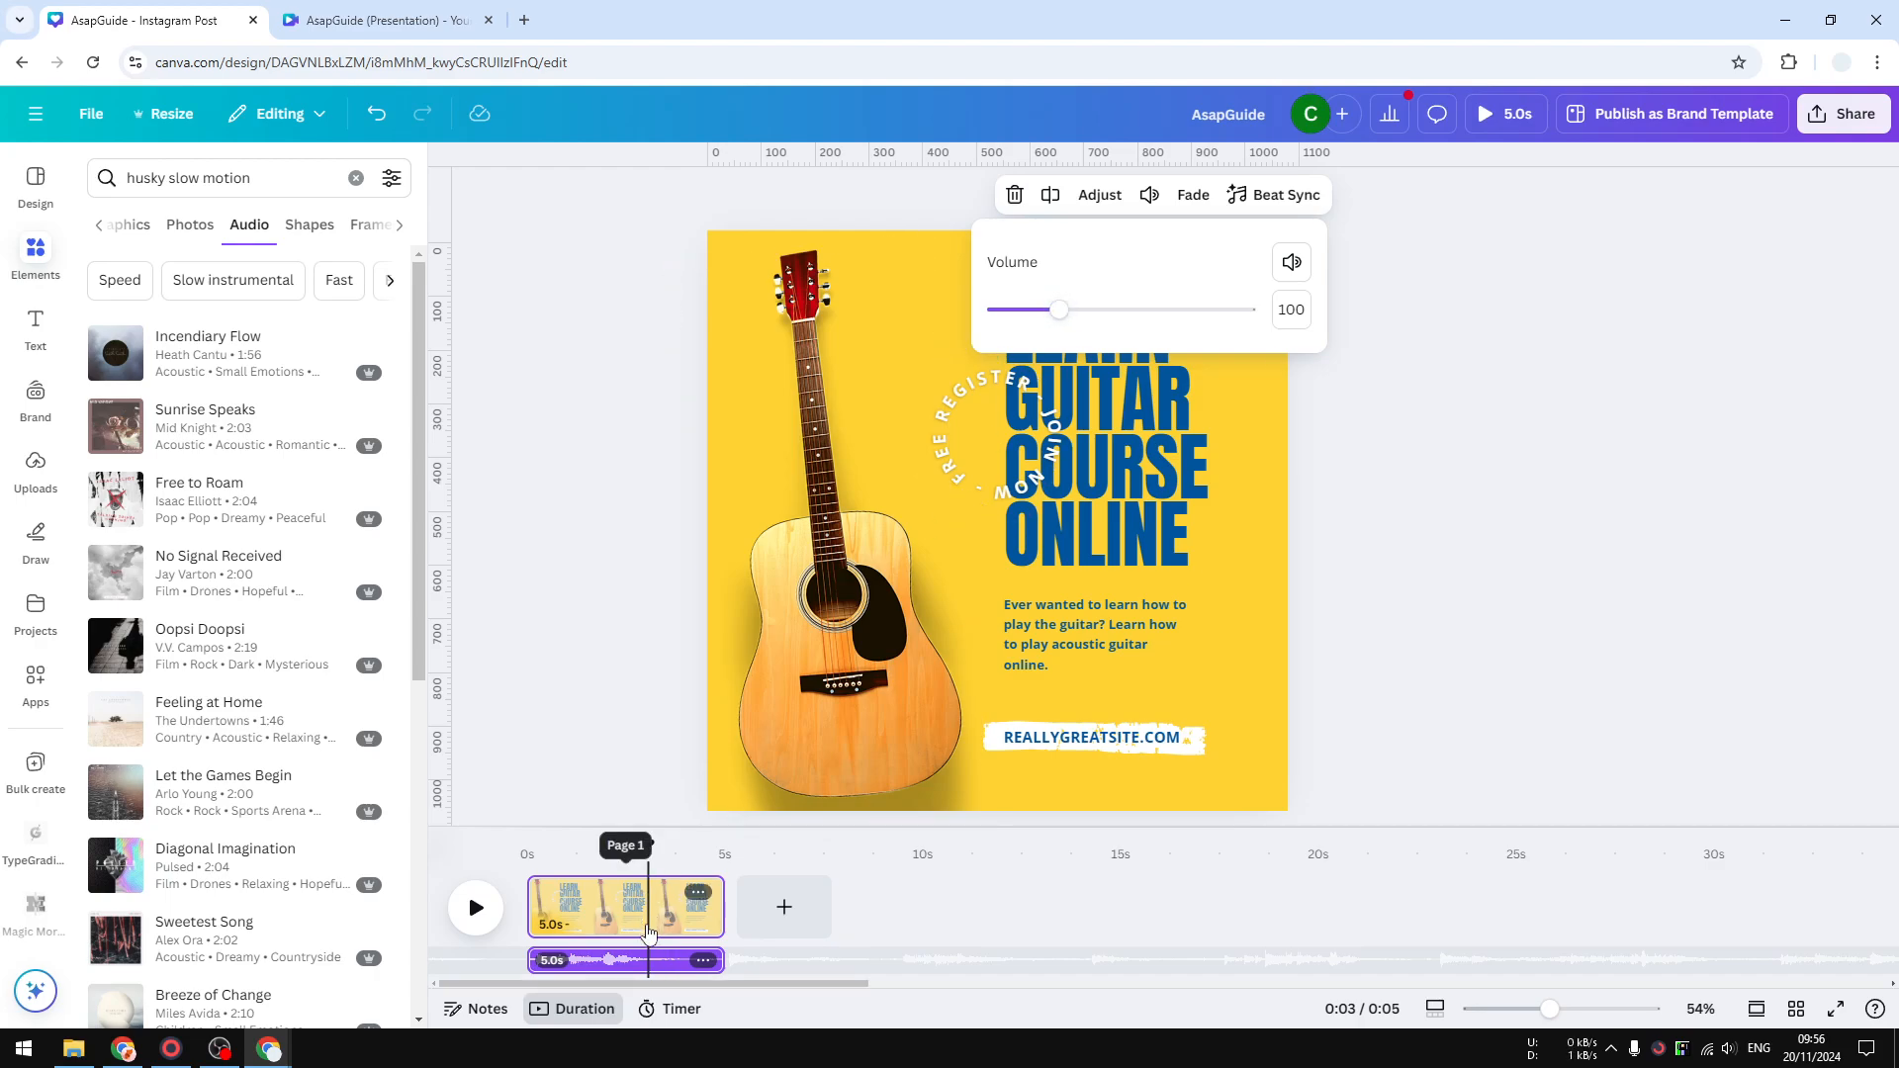
click(644, 960)
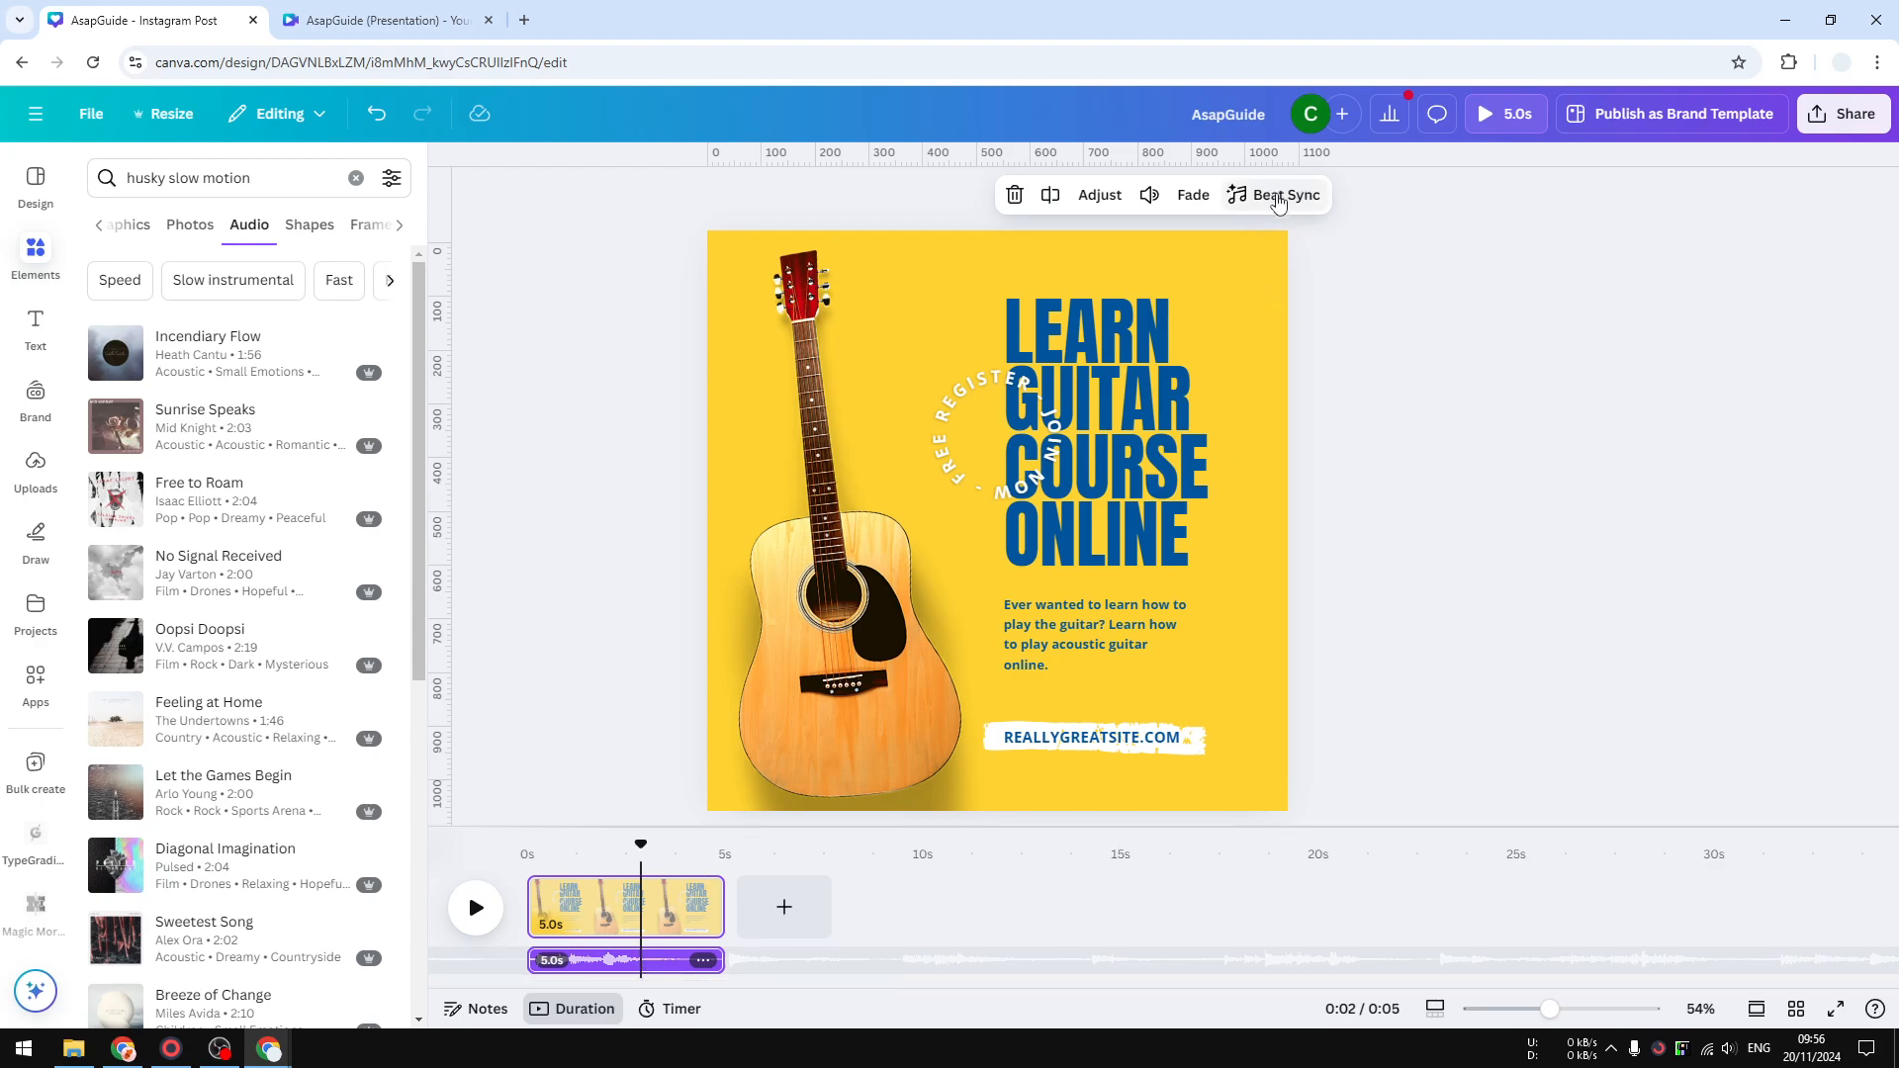
click(1302, 216)
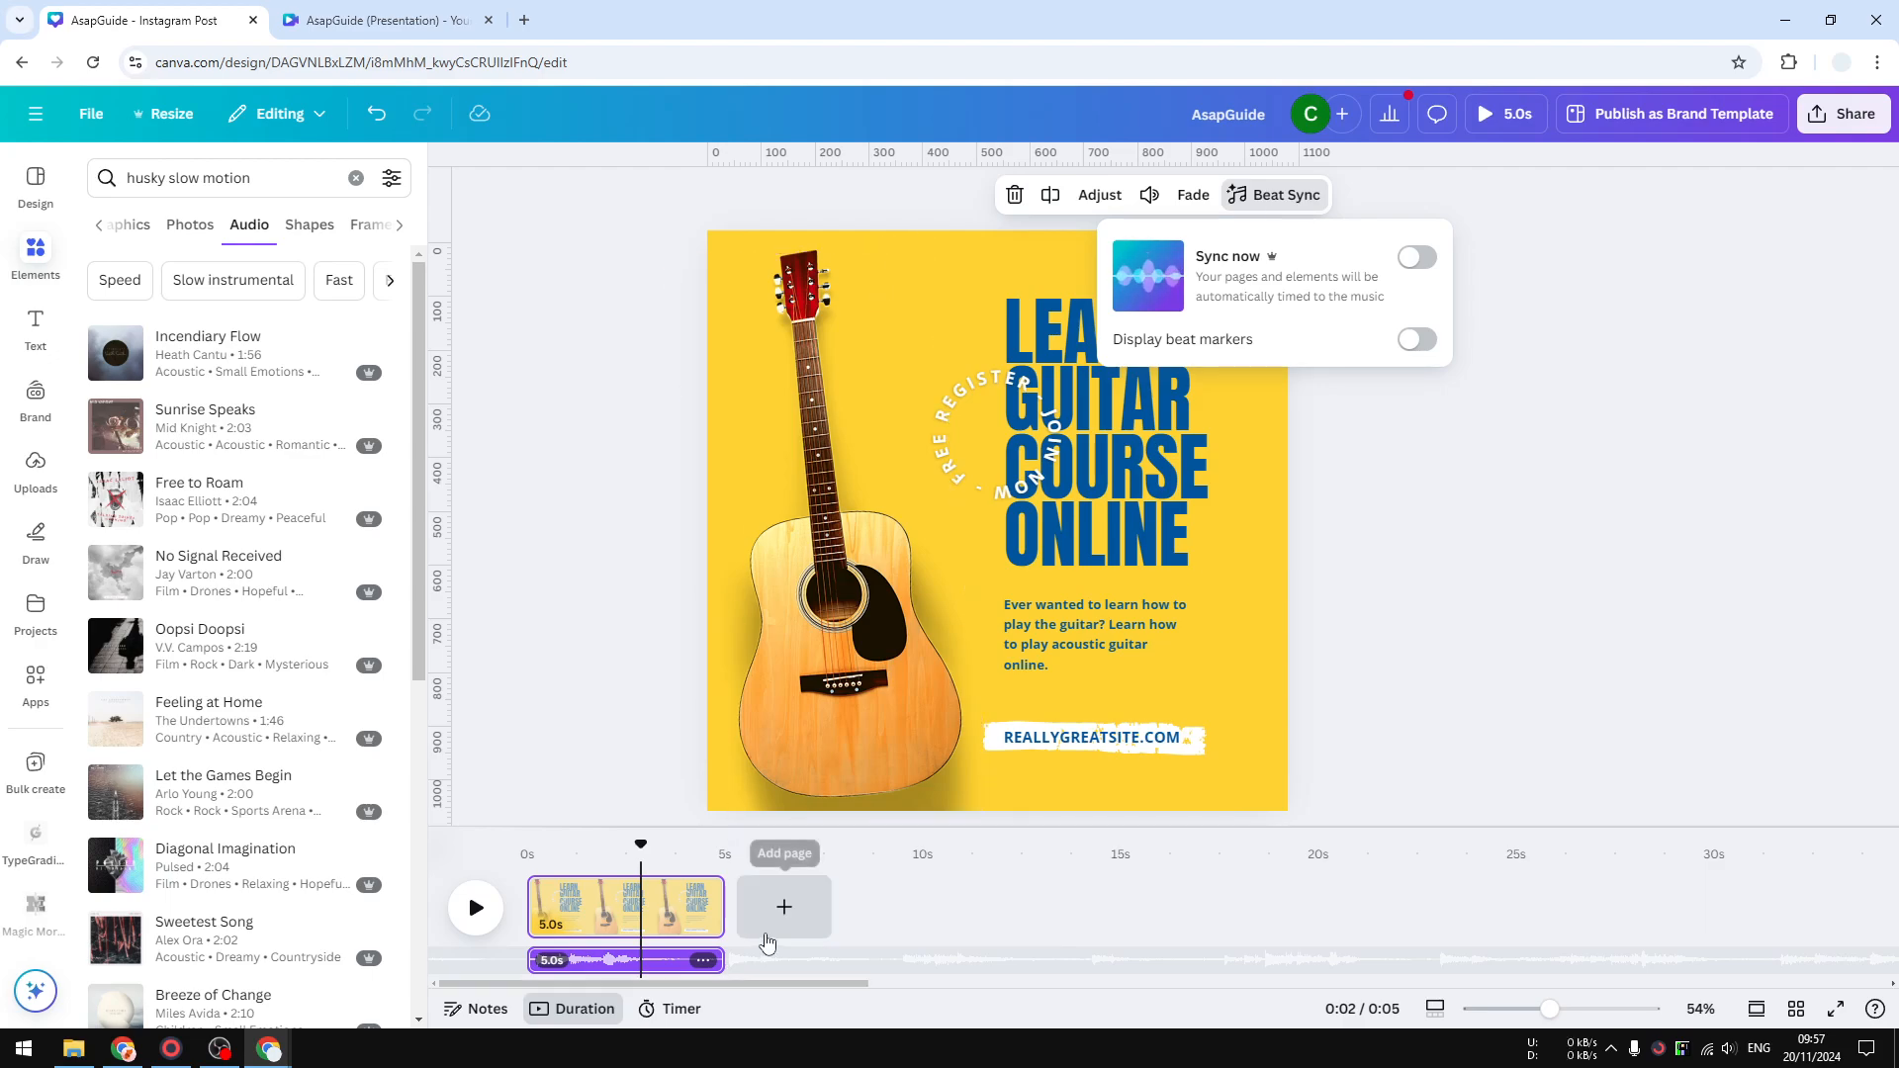
- Add a second page and fill it with the black and white Music Fest template
click(784, 907)
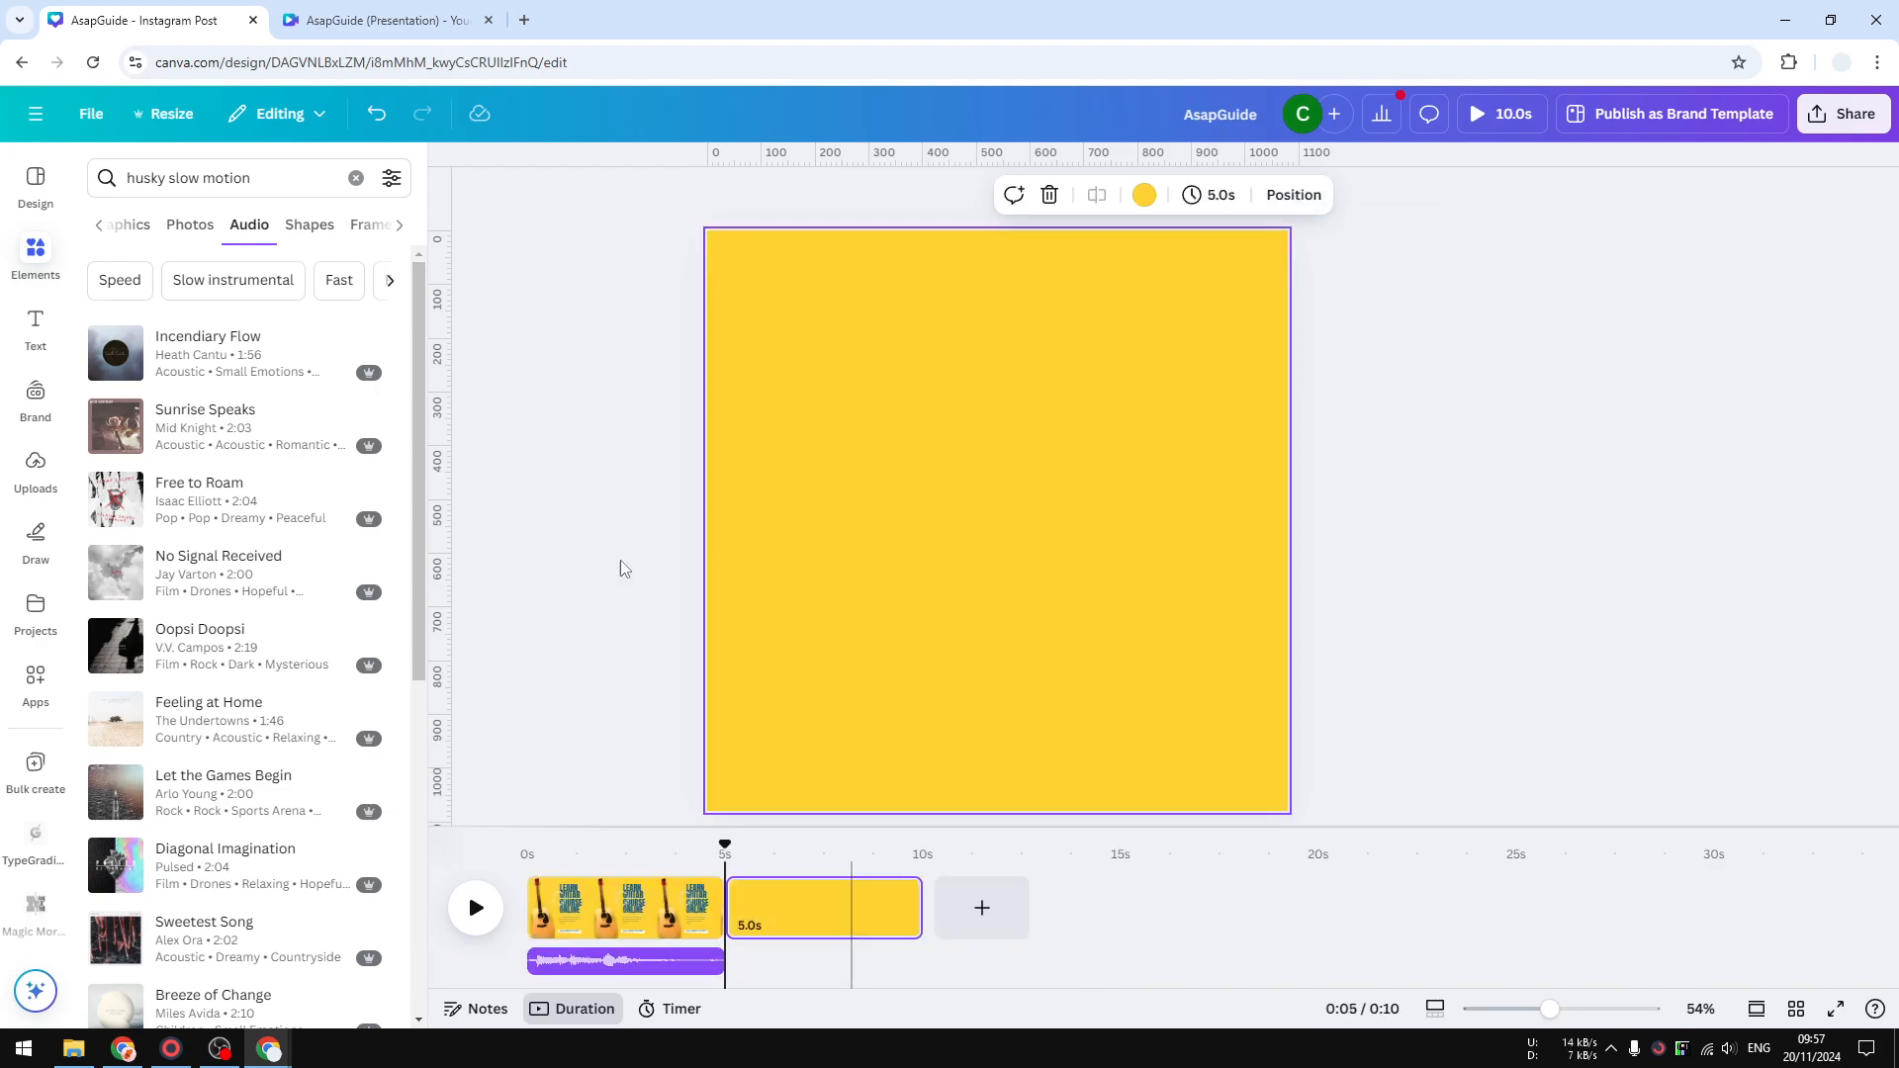
click(36, 183)
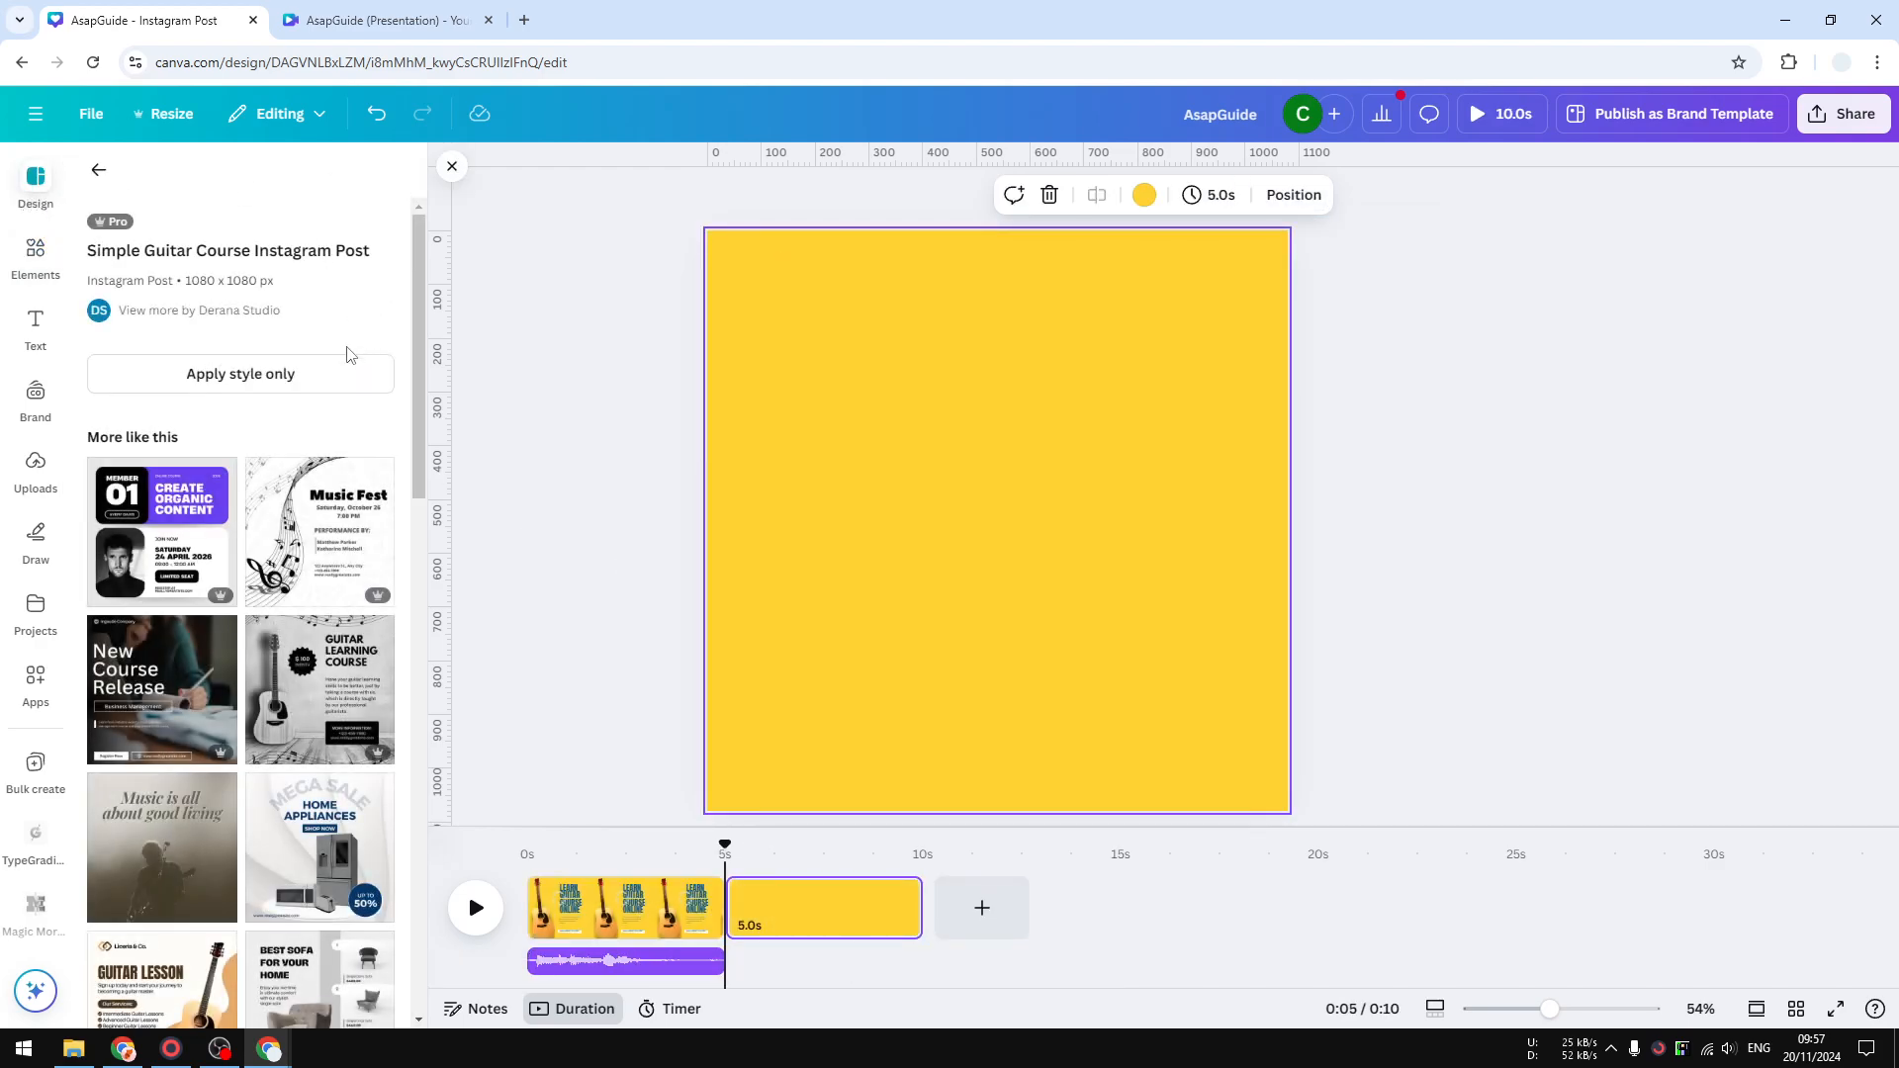
drag(320, 531, 791, 920)
- Add a third page and apply the dark Music Festival template with orange notes to it
click(979, 900)
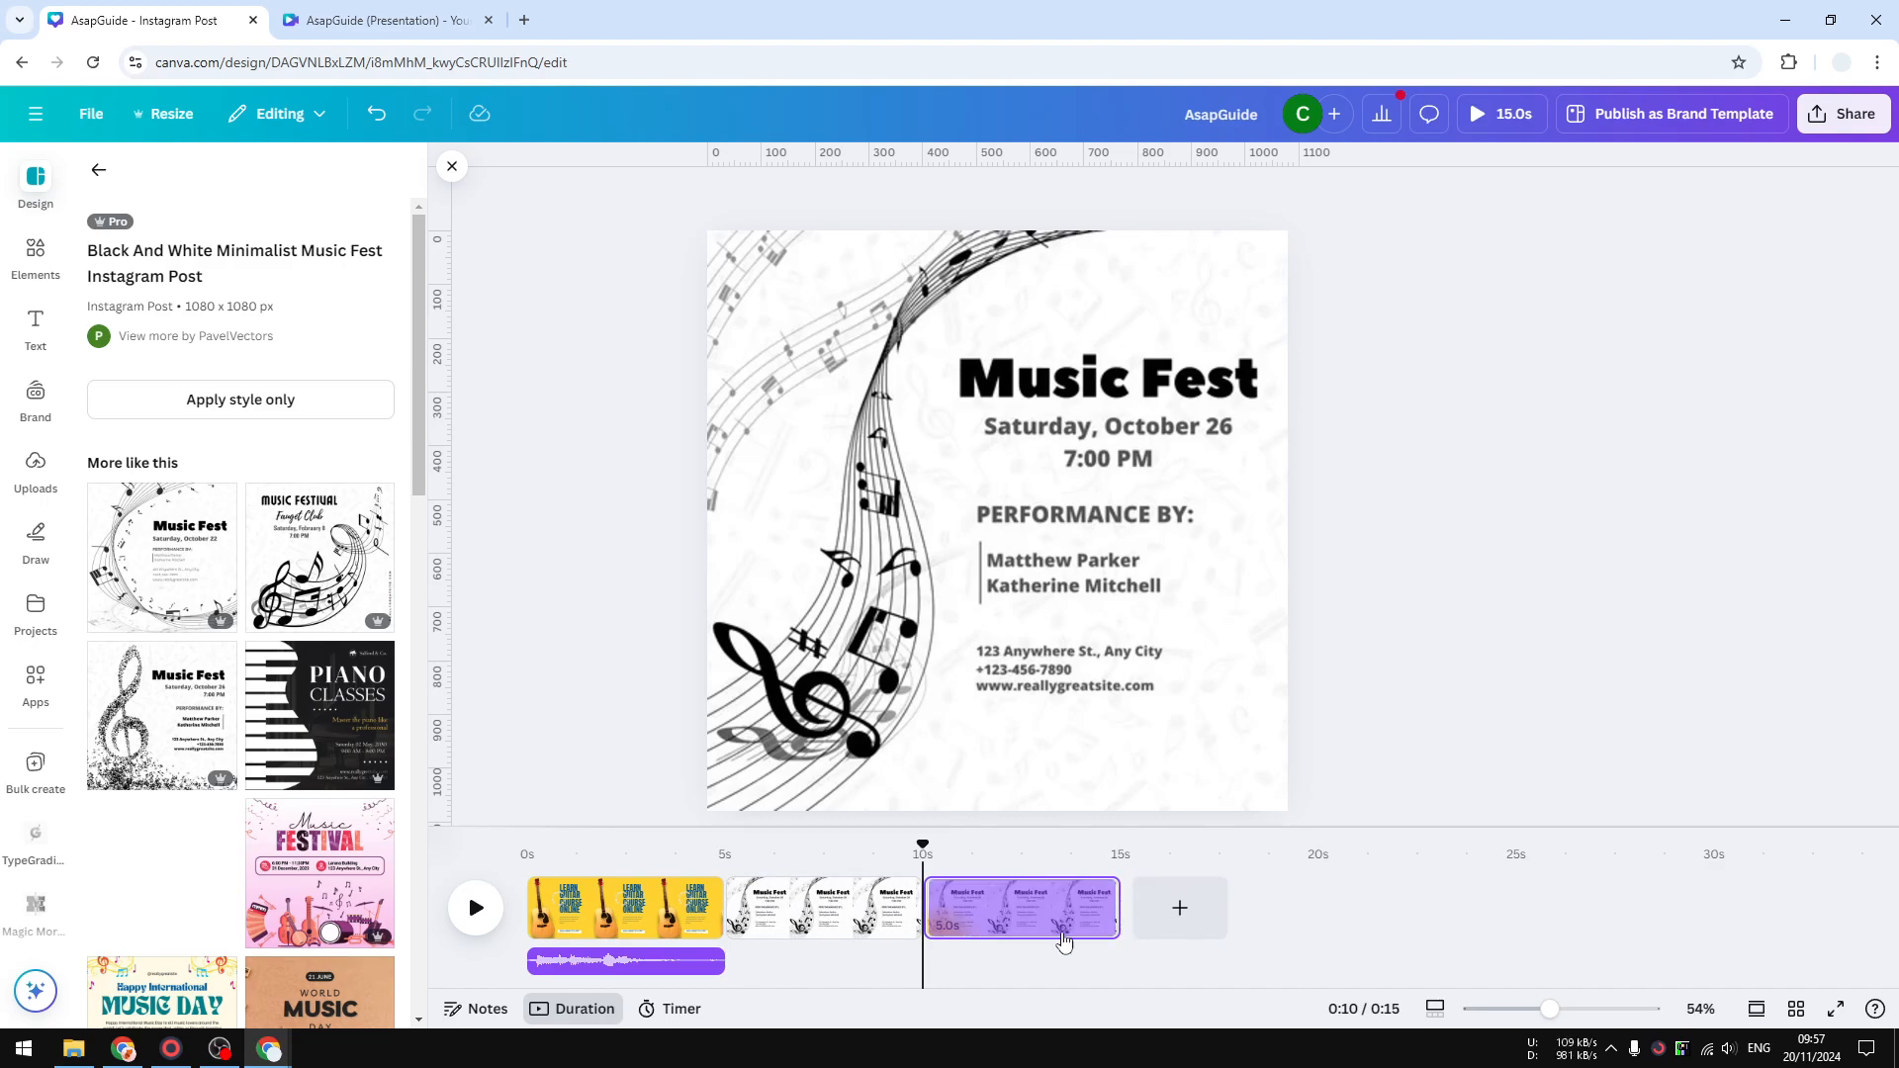
click(997, 916)
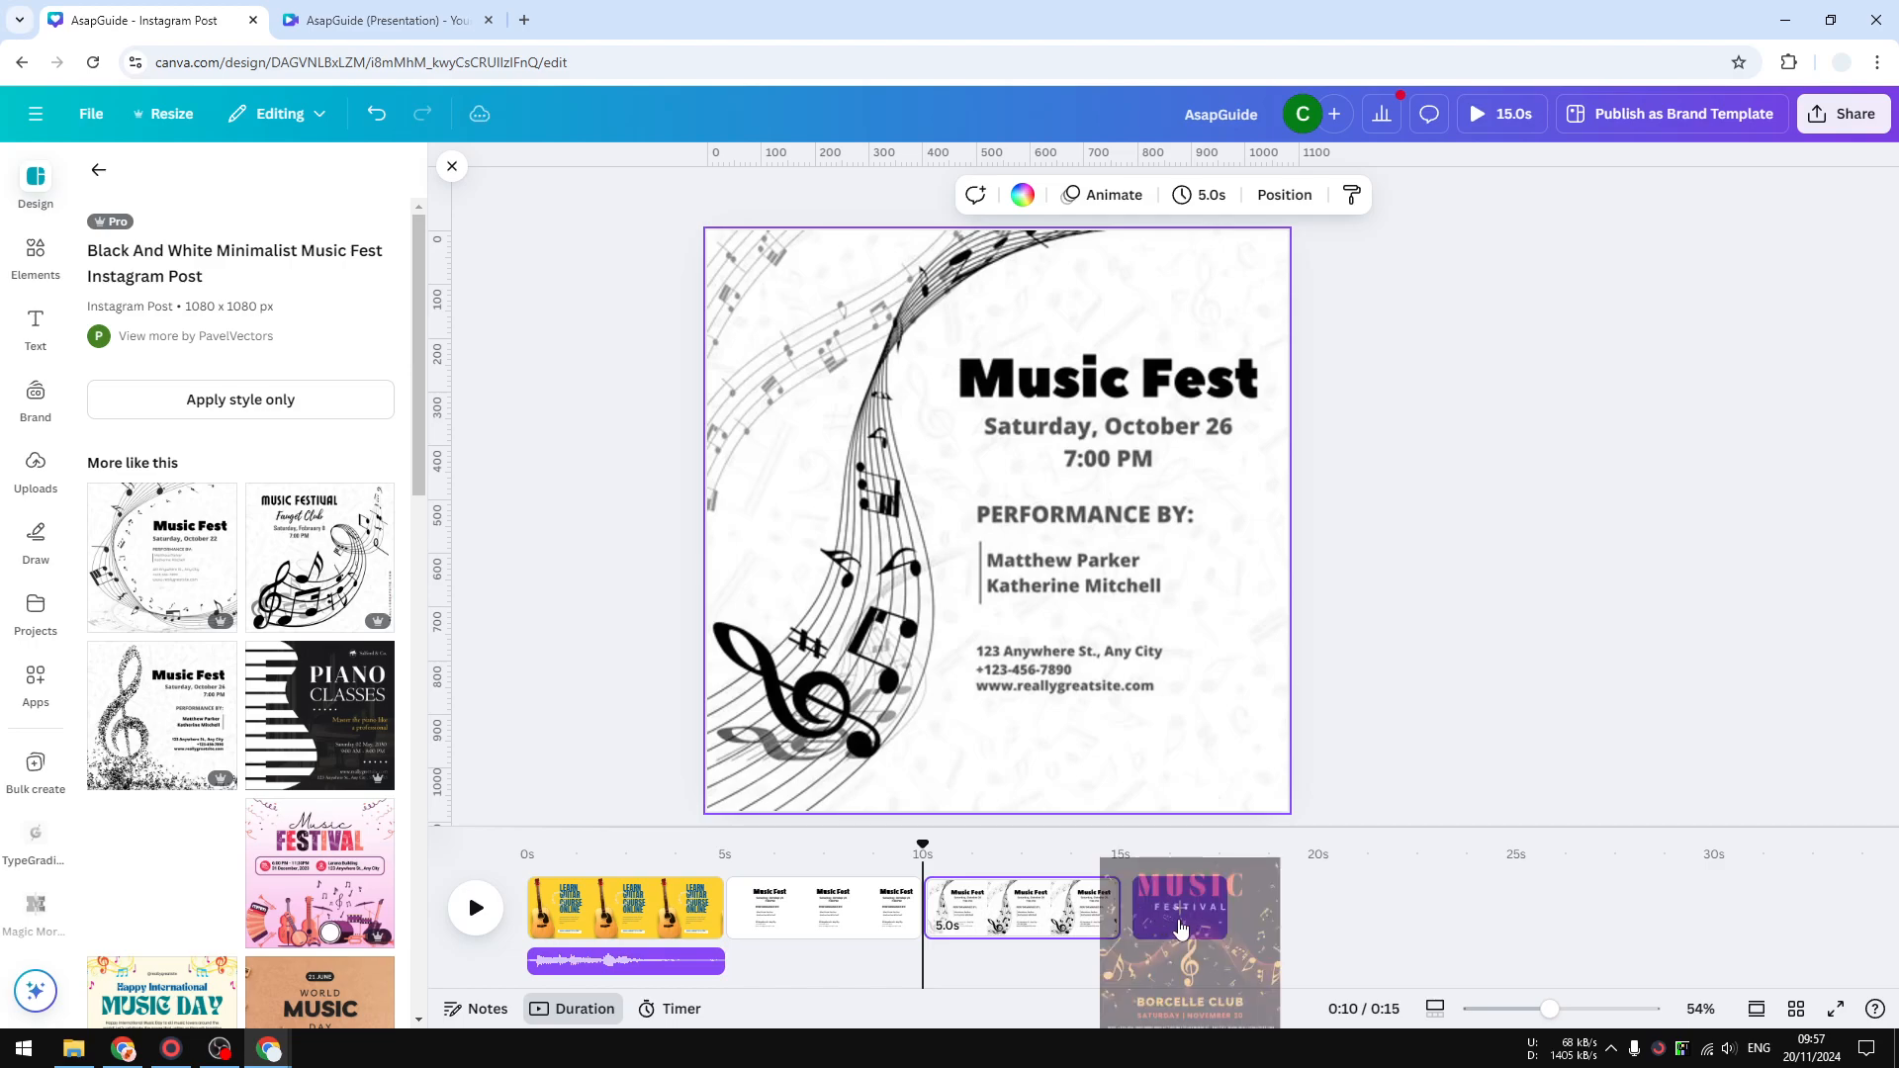
drag(1187, 940, 999, 925)
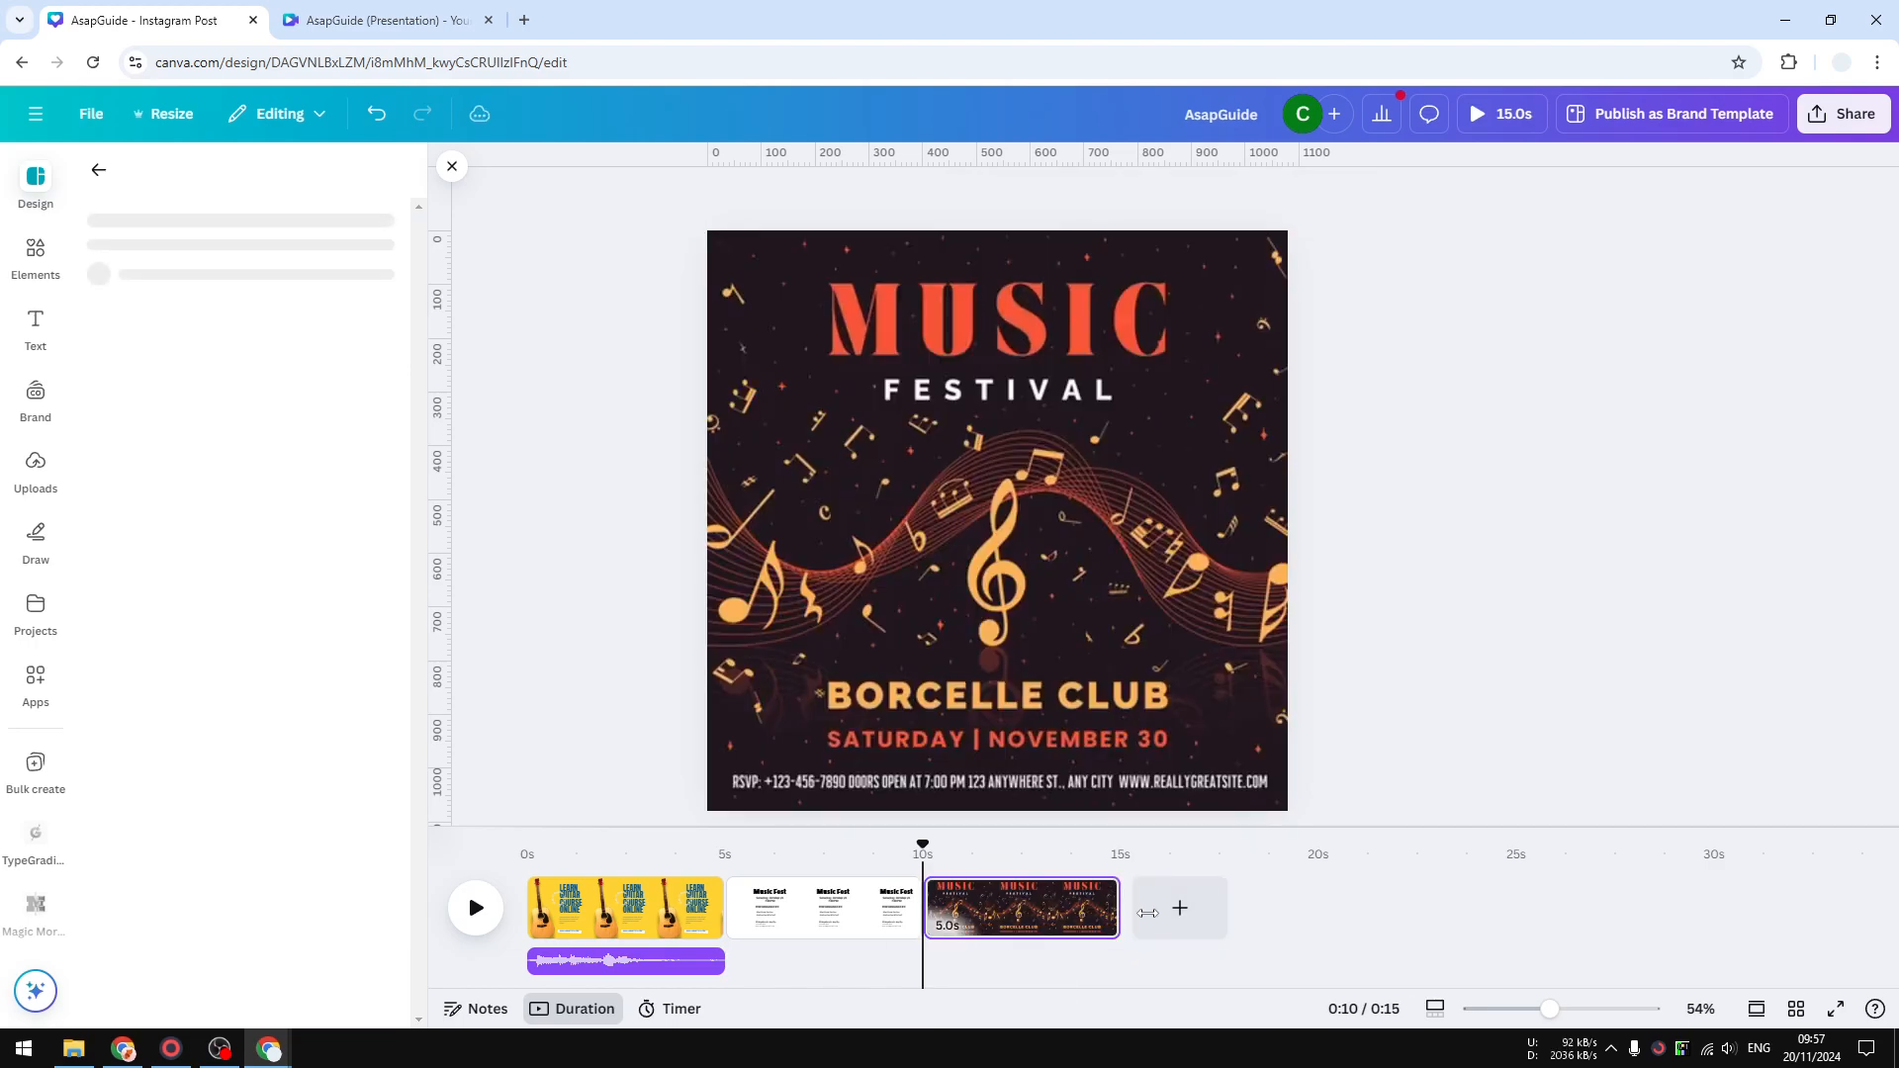
- Add a fourth page with the dark Music Festival template and return to the guitar template results
click(1173, 910)
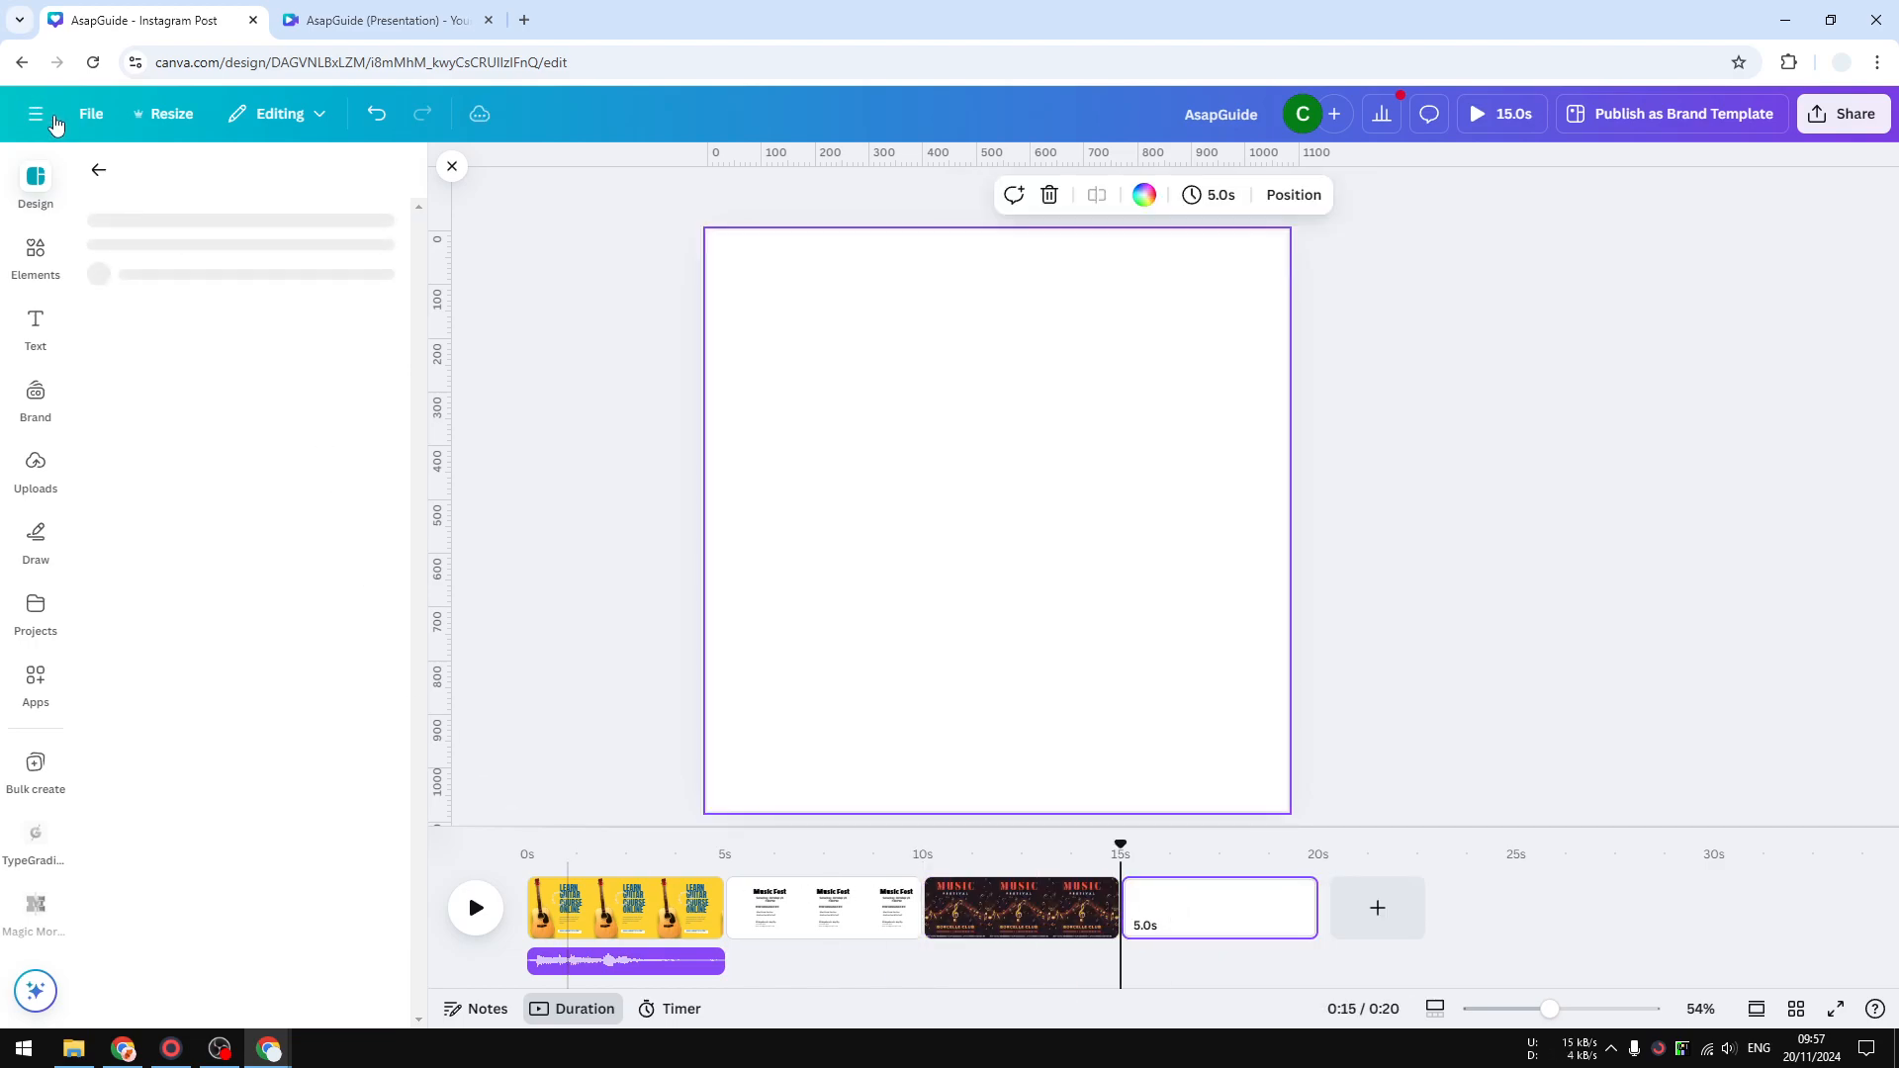
click(100, 171)
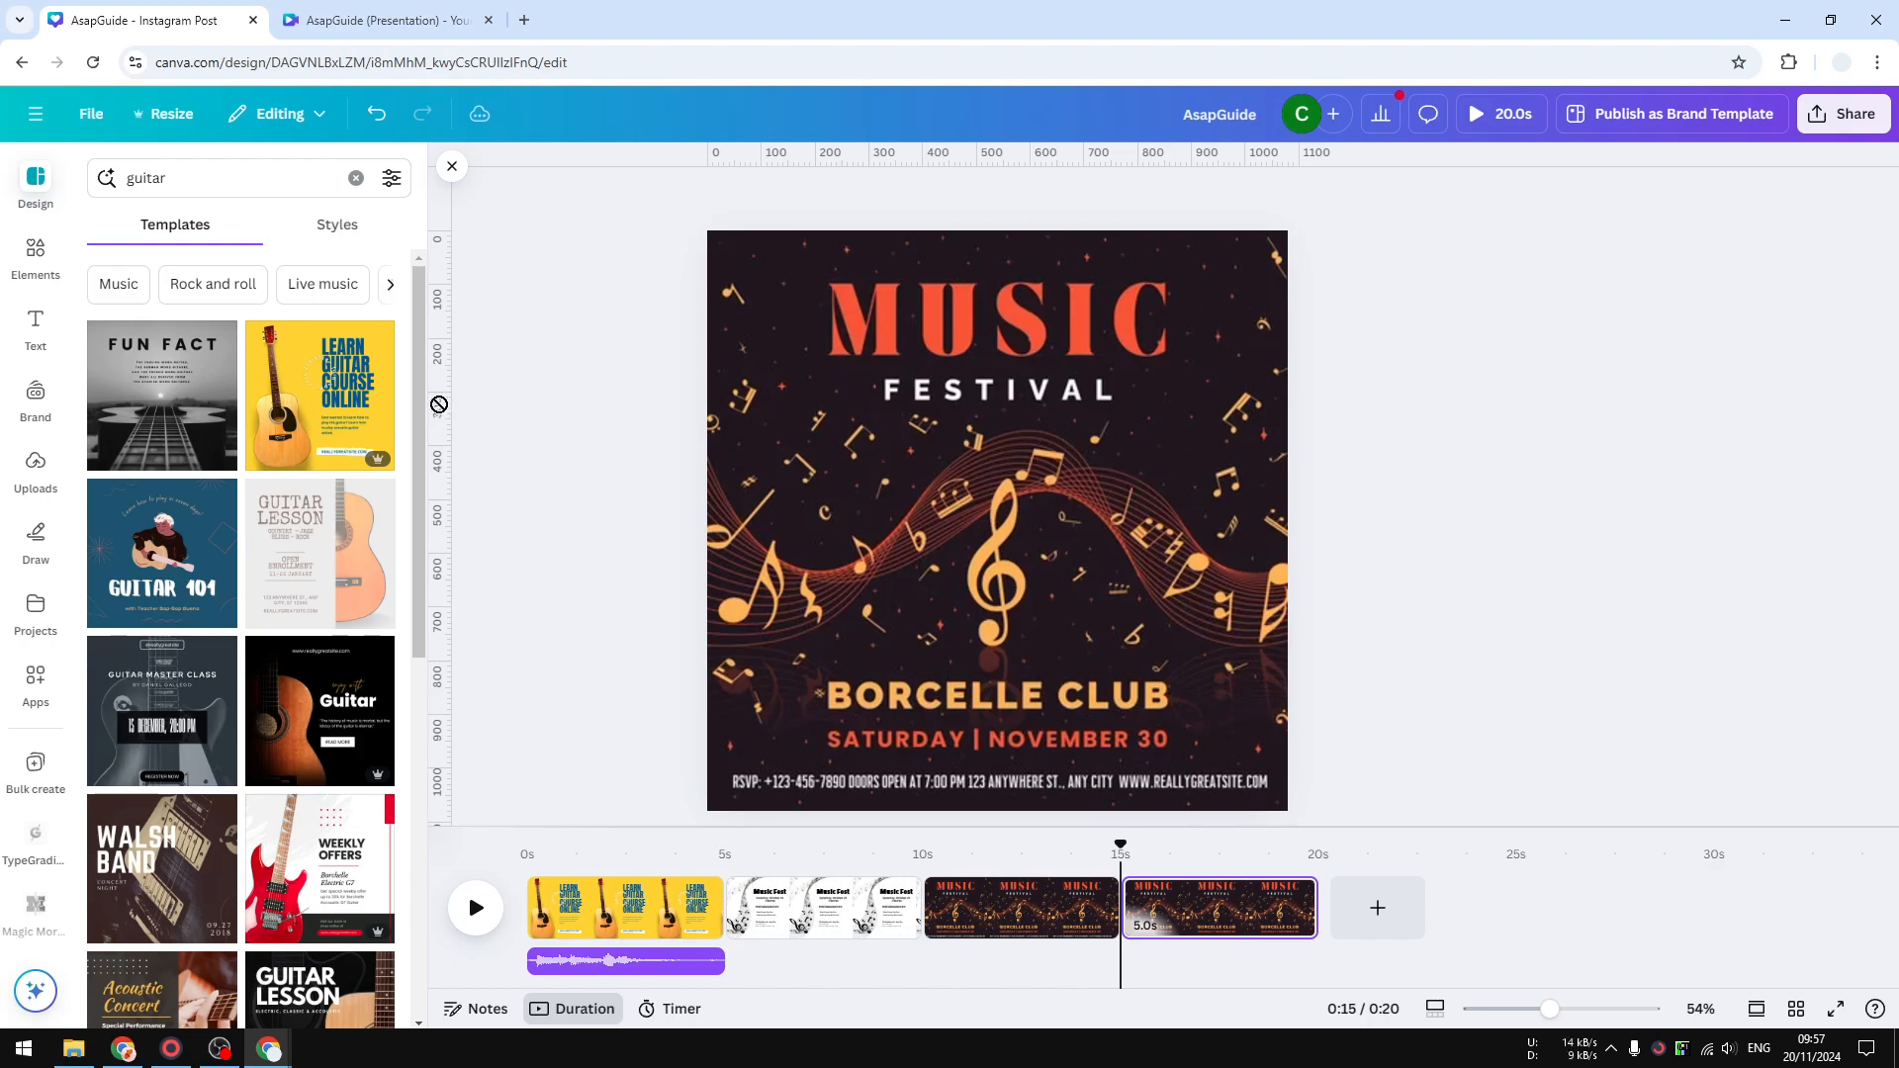
drag(1064, 892, 1297, 893)
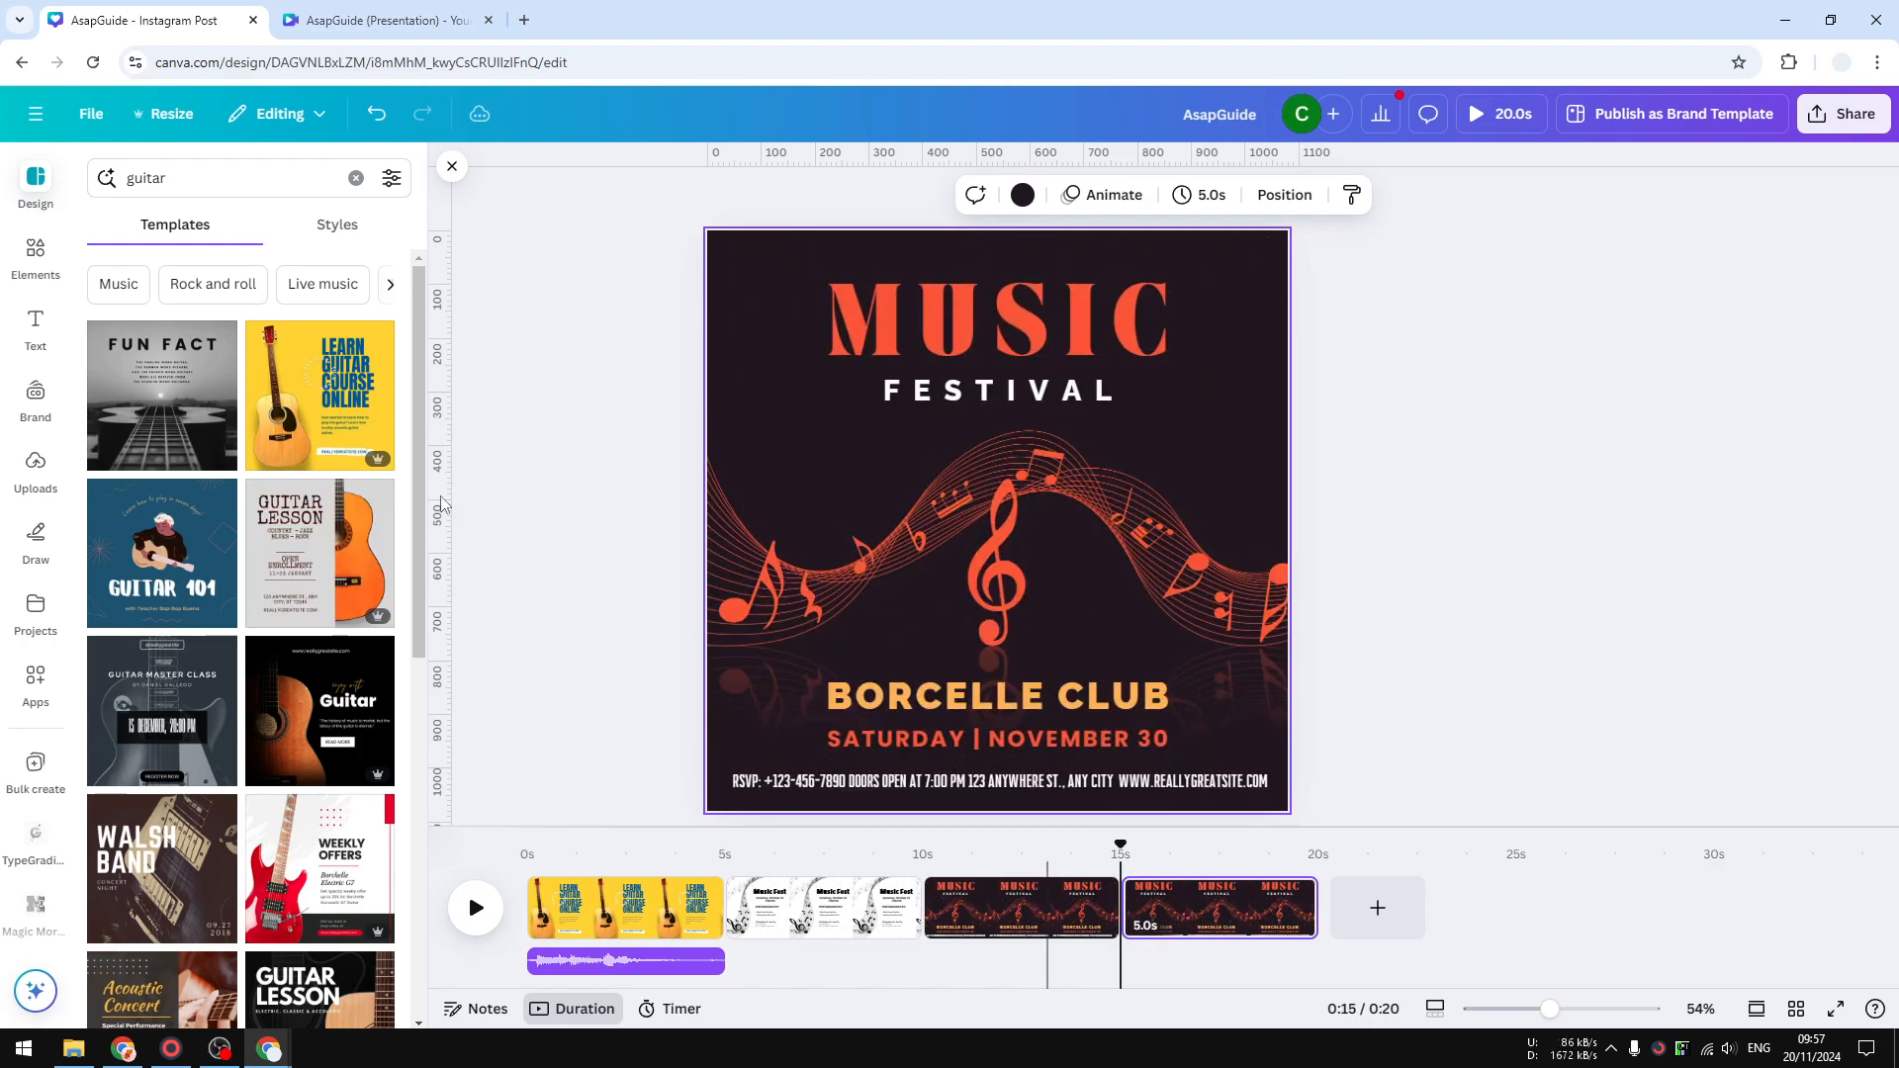
- Delete the two dark Music Festival pages and the Music Fest page, keeping only the yellow guitar course page
right_click(1279, 900)
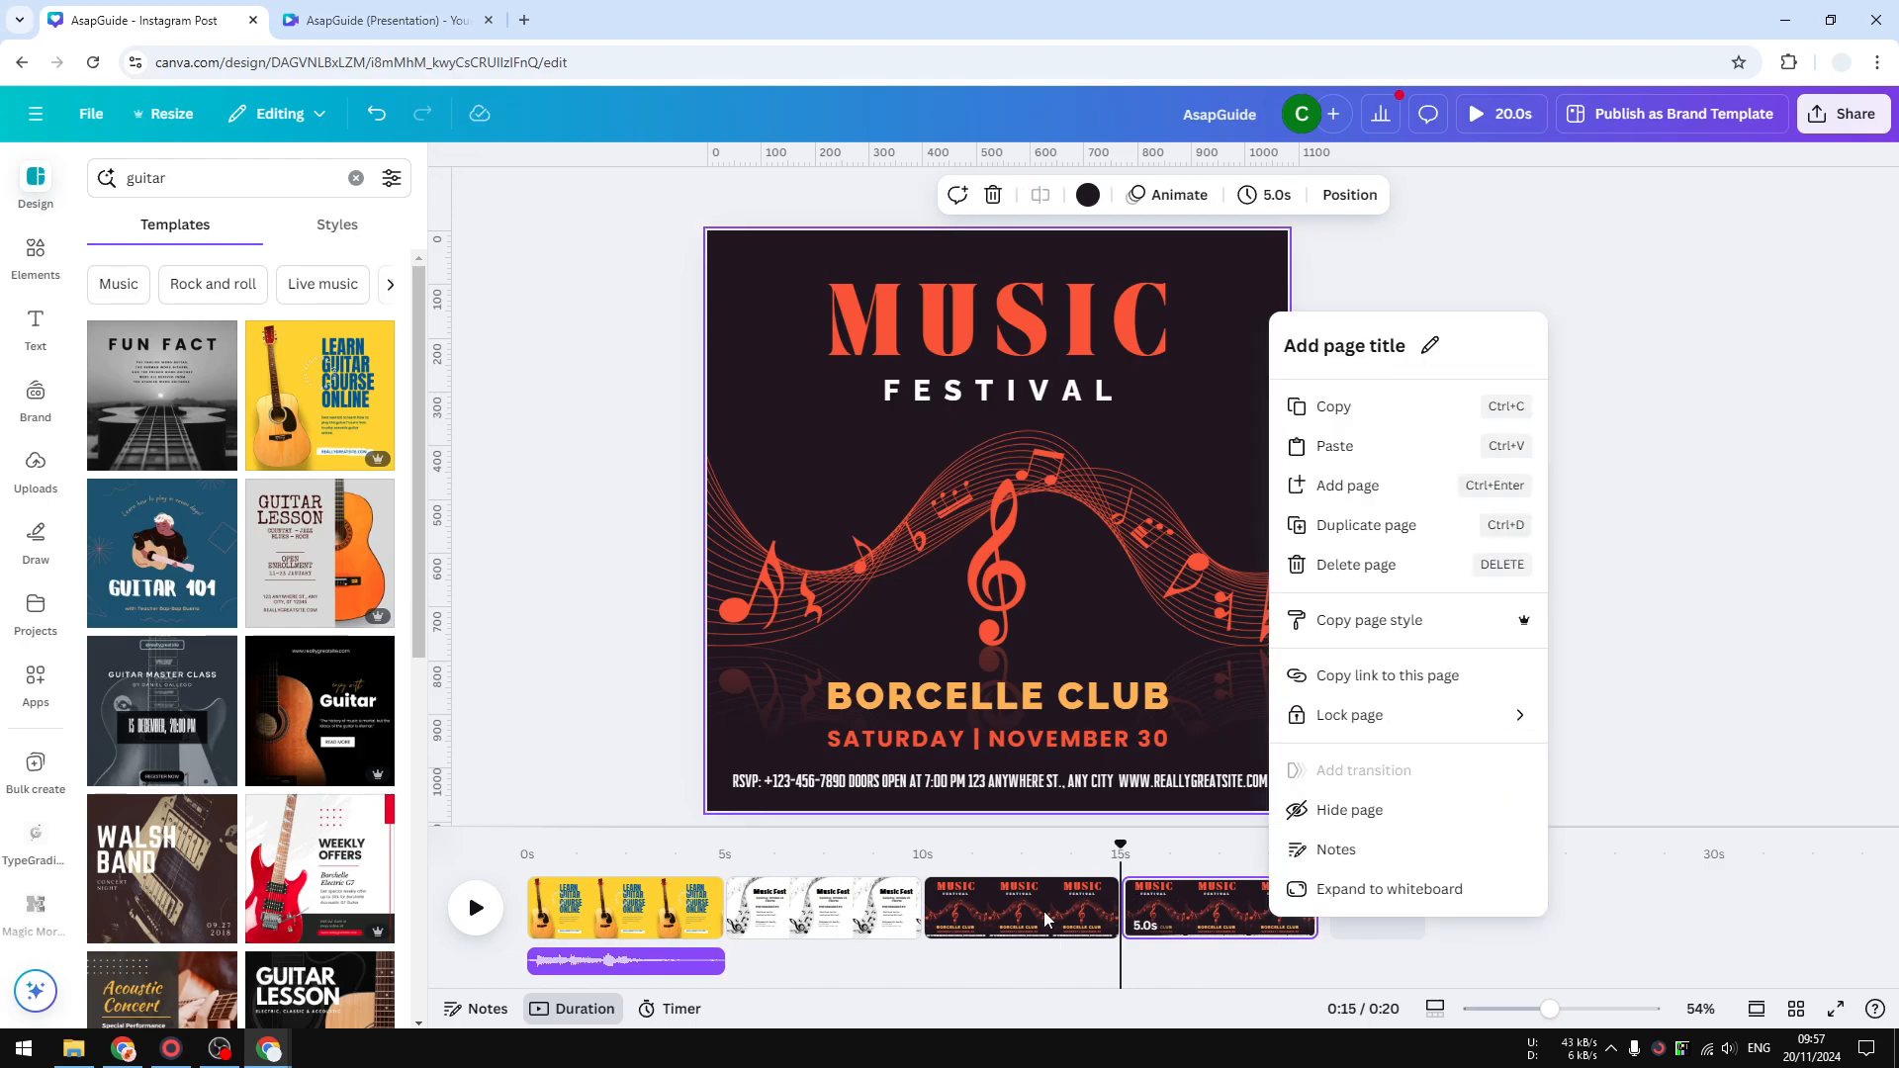
click(1205, 910)
right_click(1219, 875)
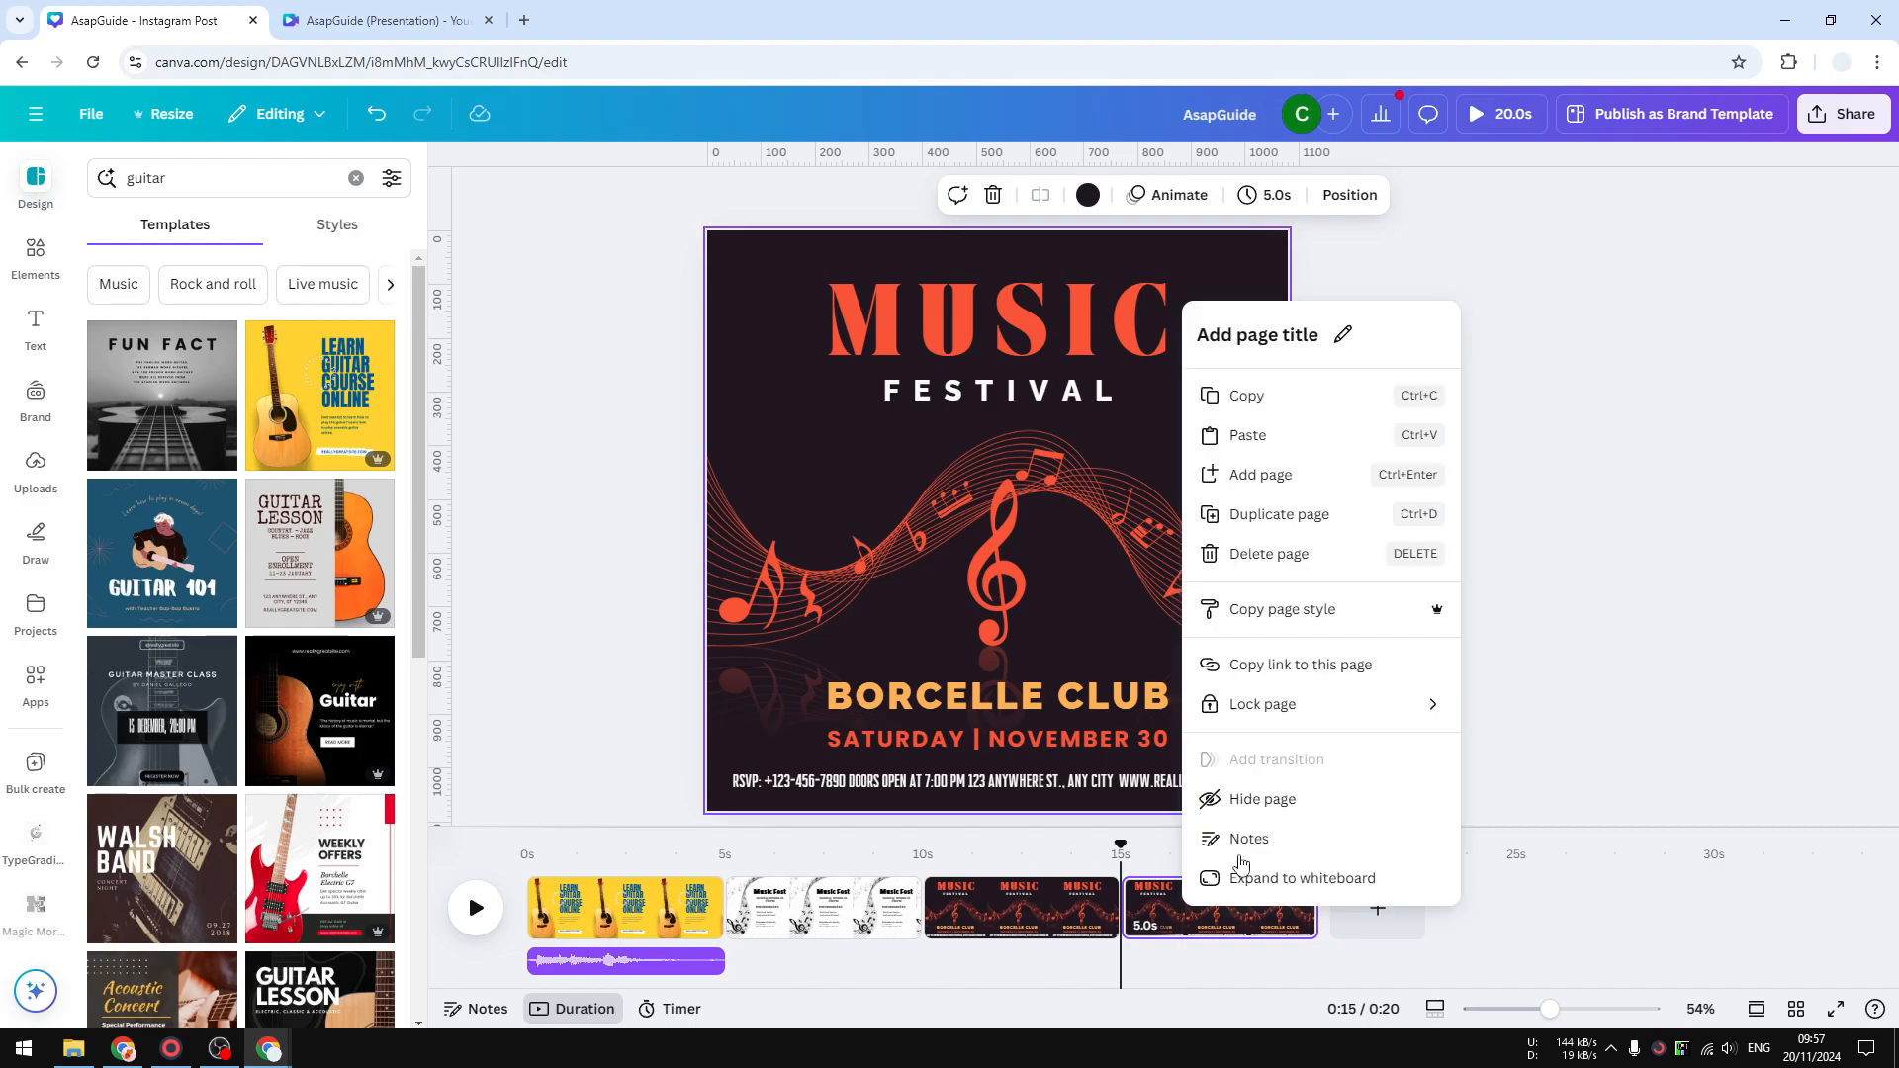
click(1297, 558)
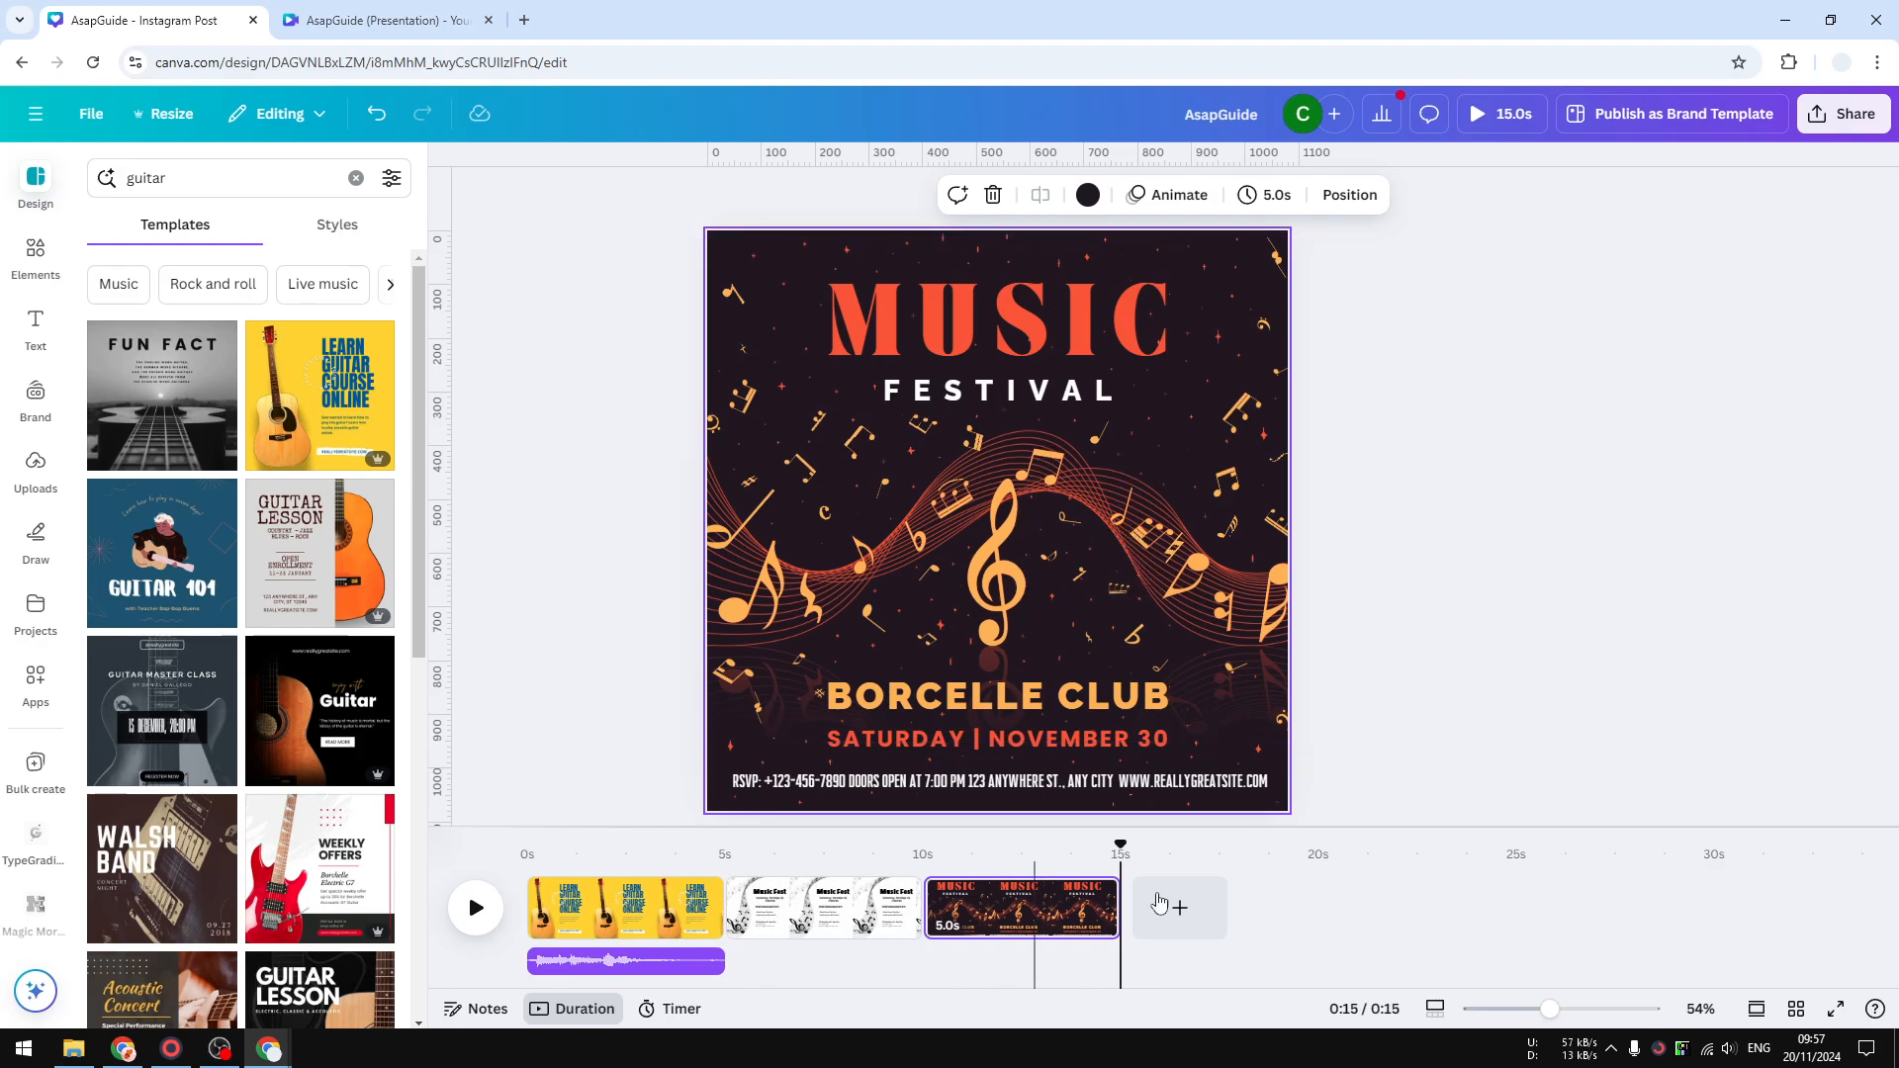
right_click(1106, 920)
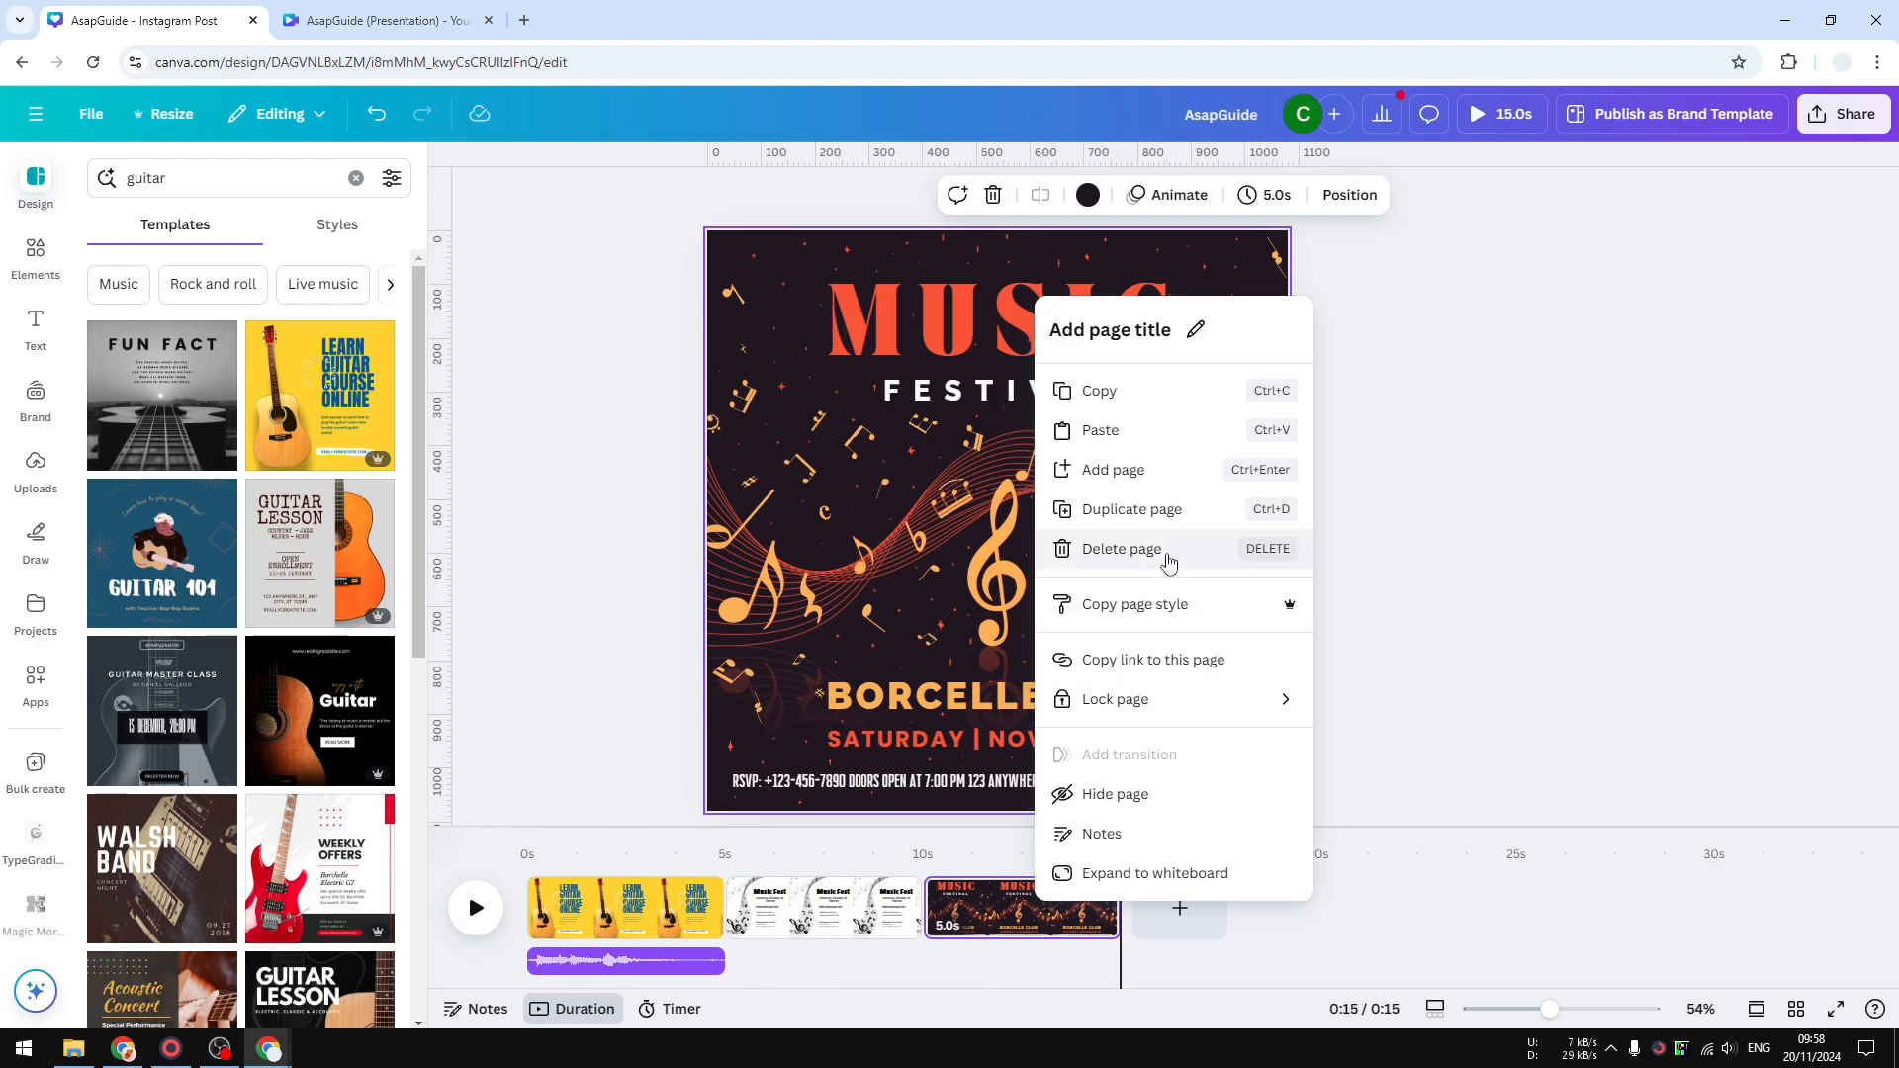
key(Delete)
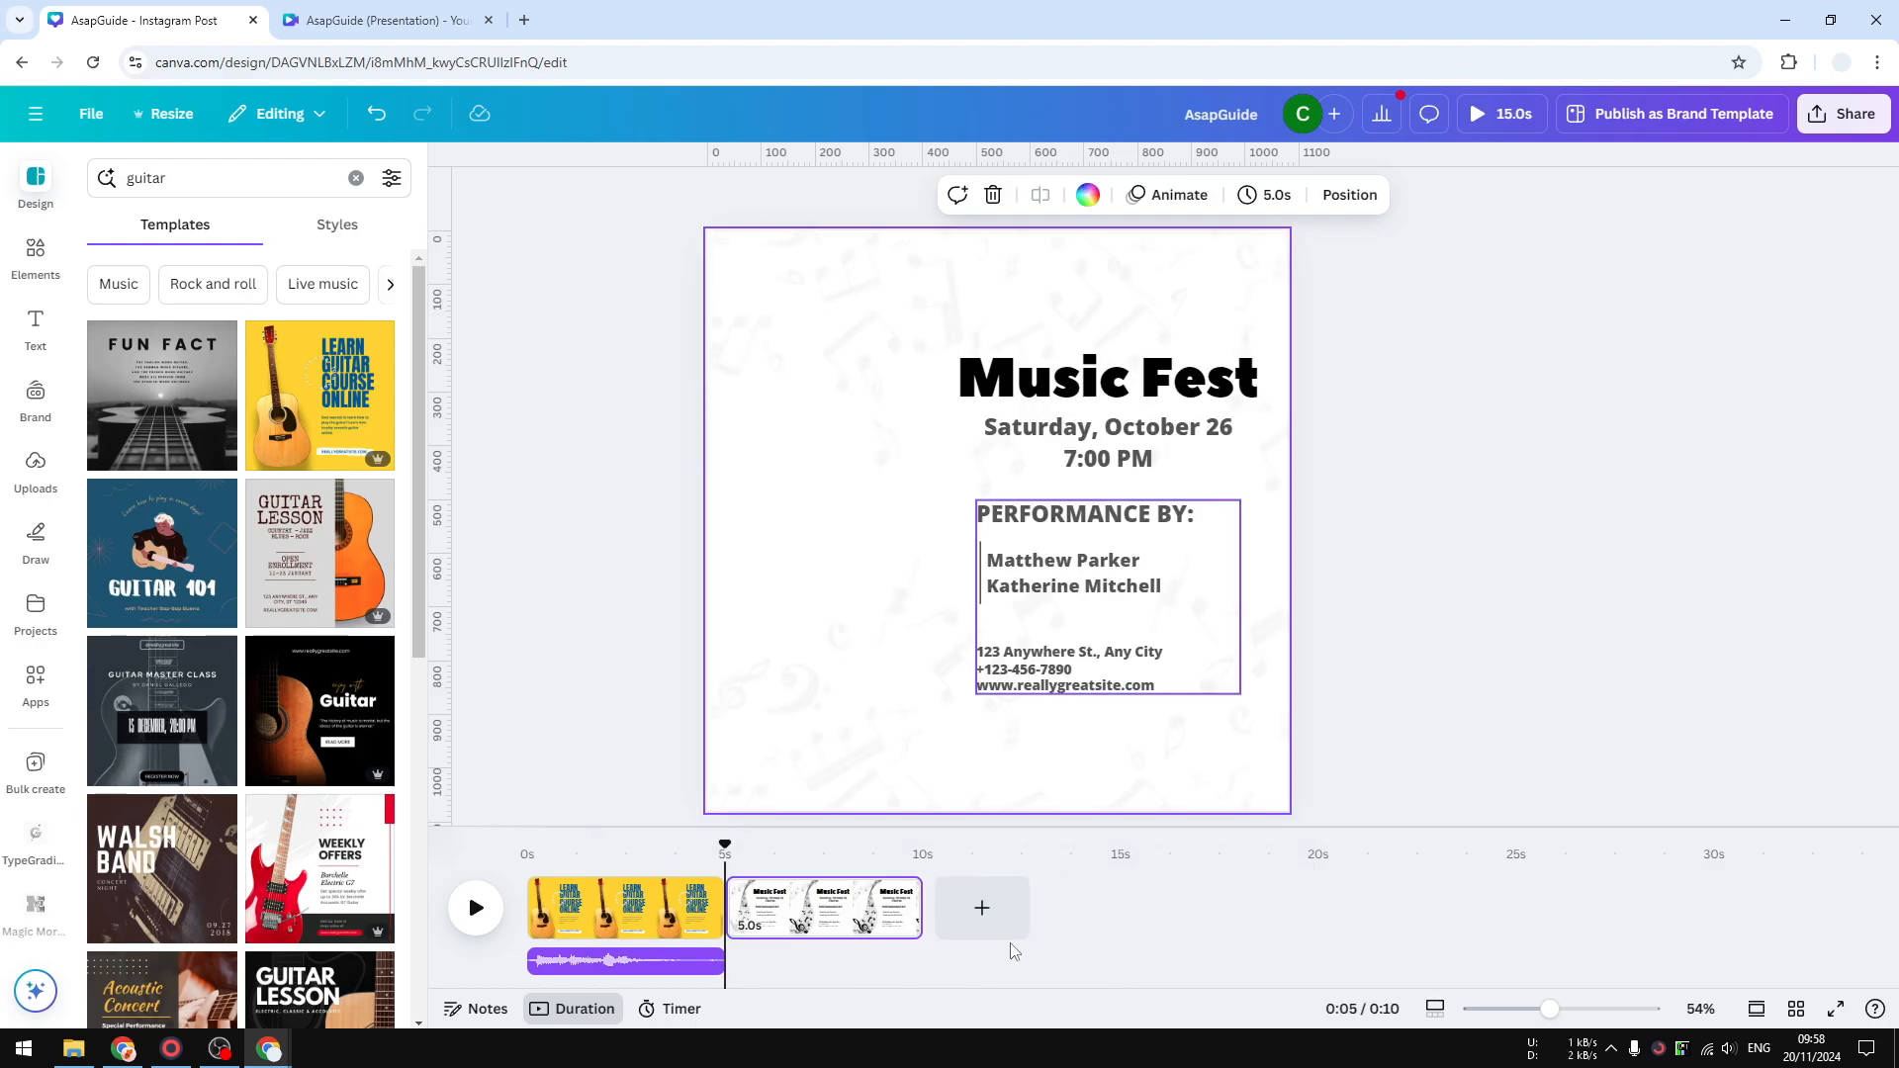
right_click(843, 906)
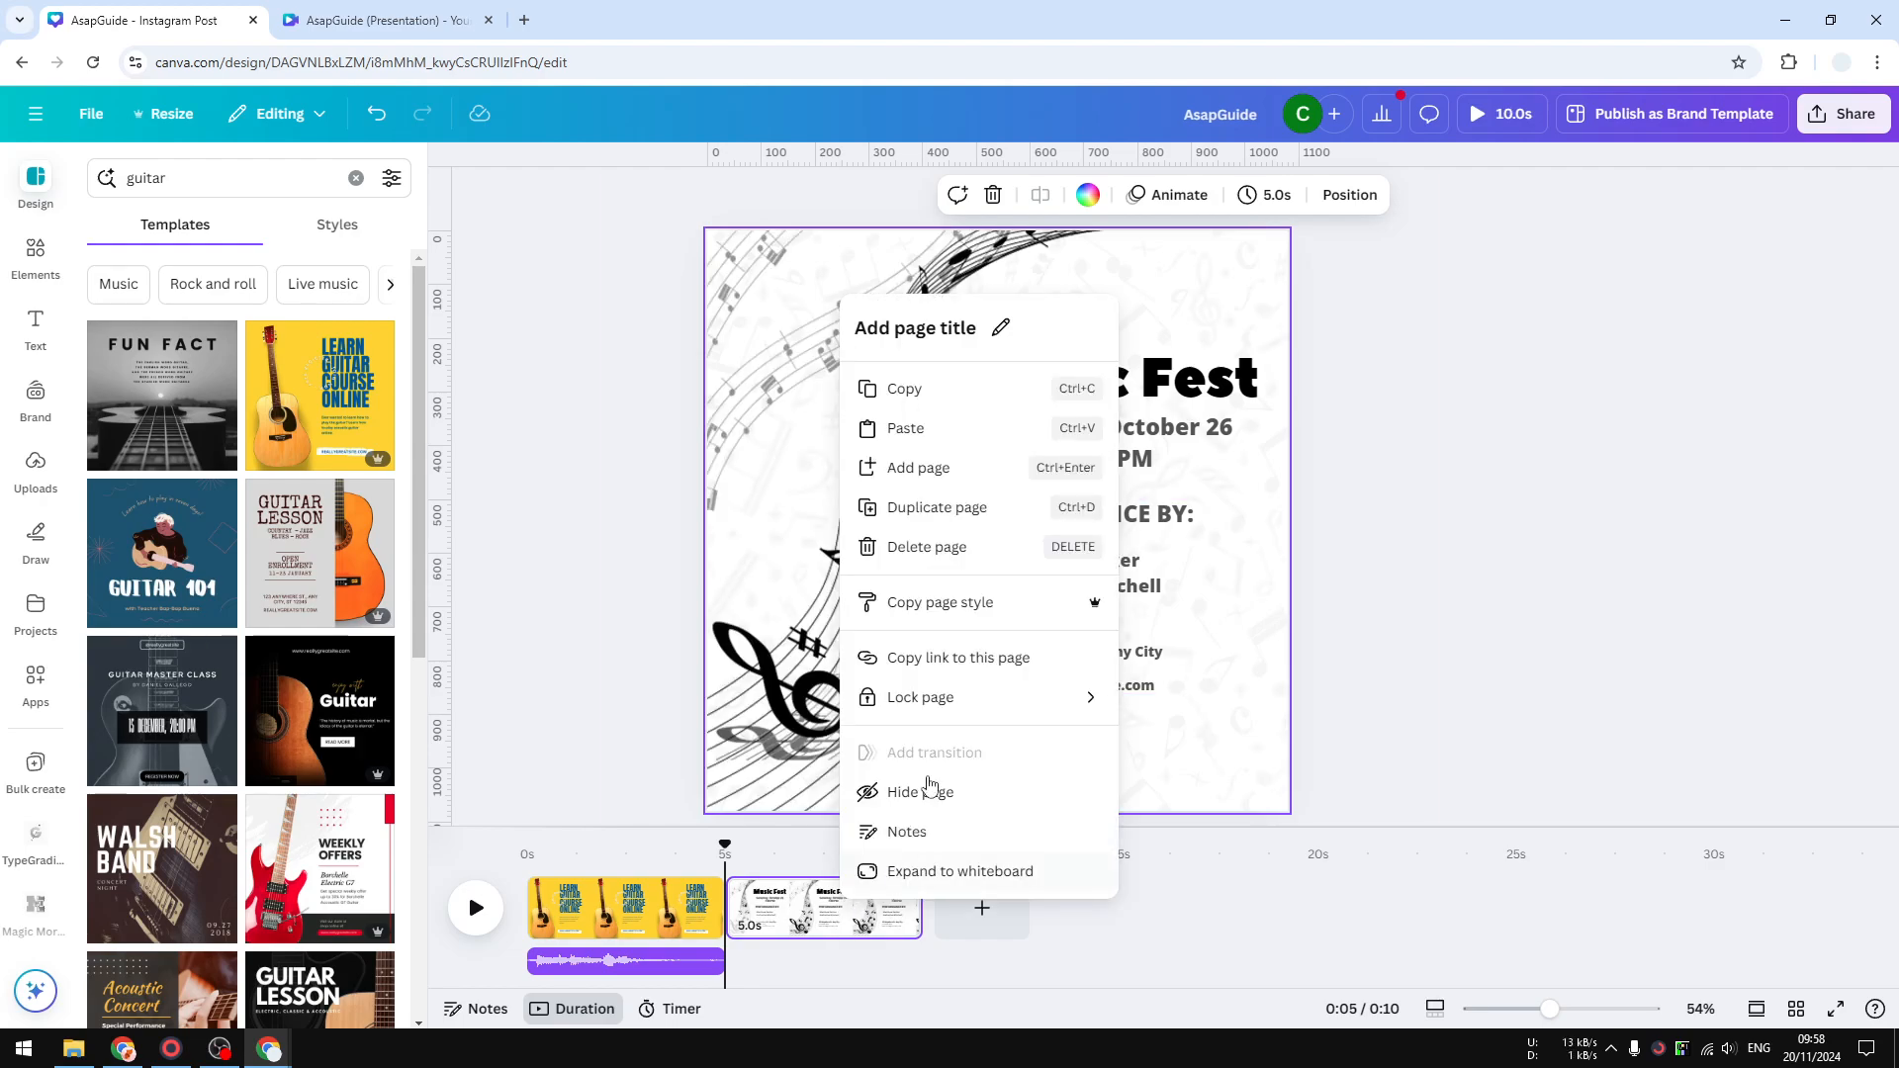
click(967, 546)
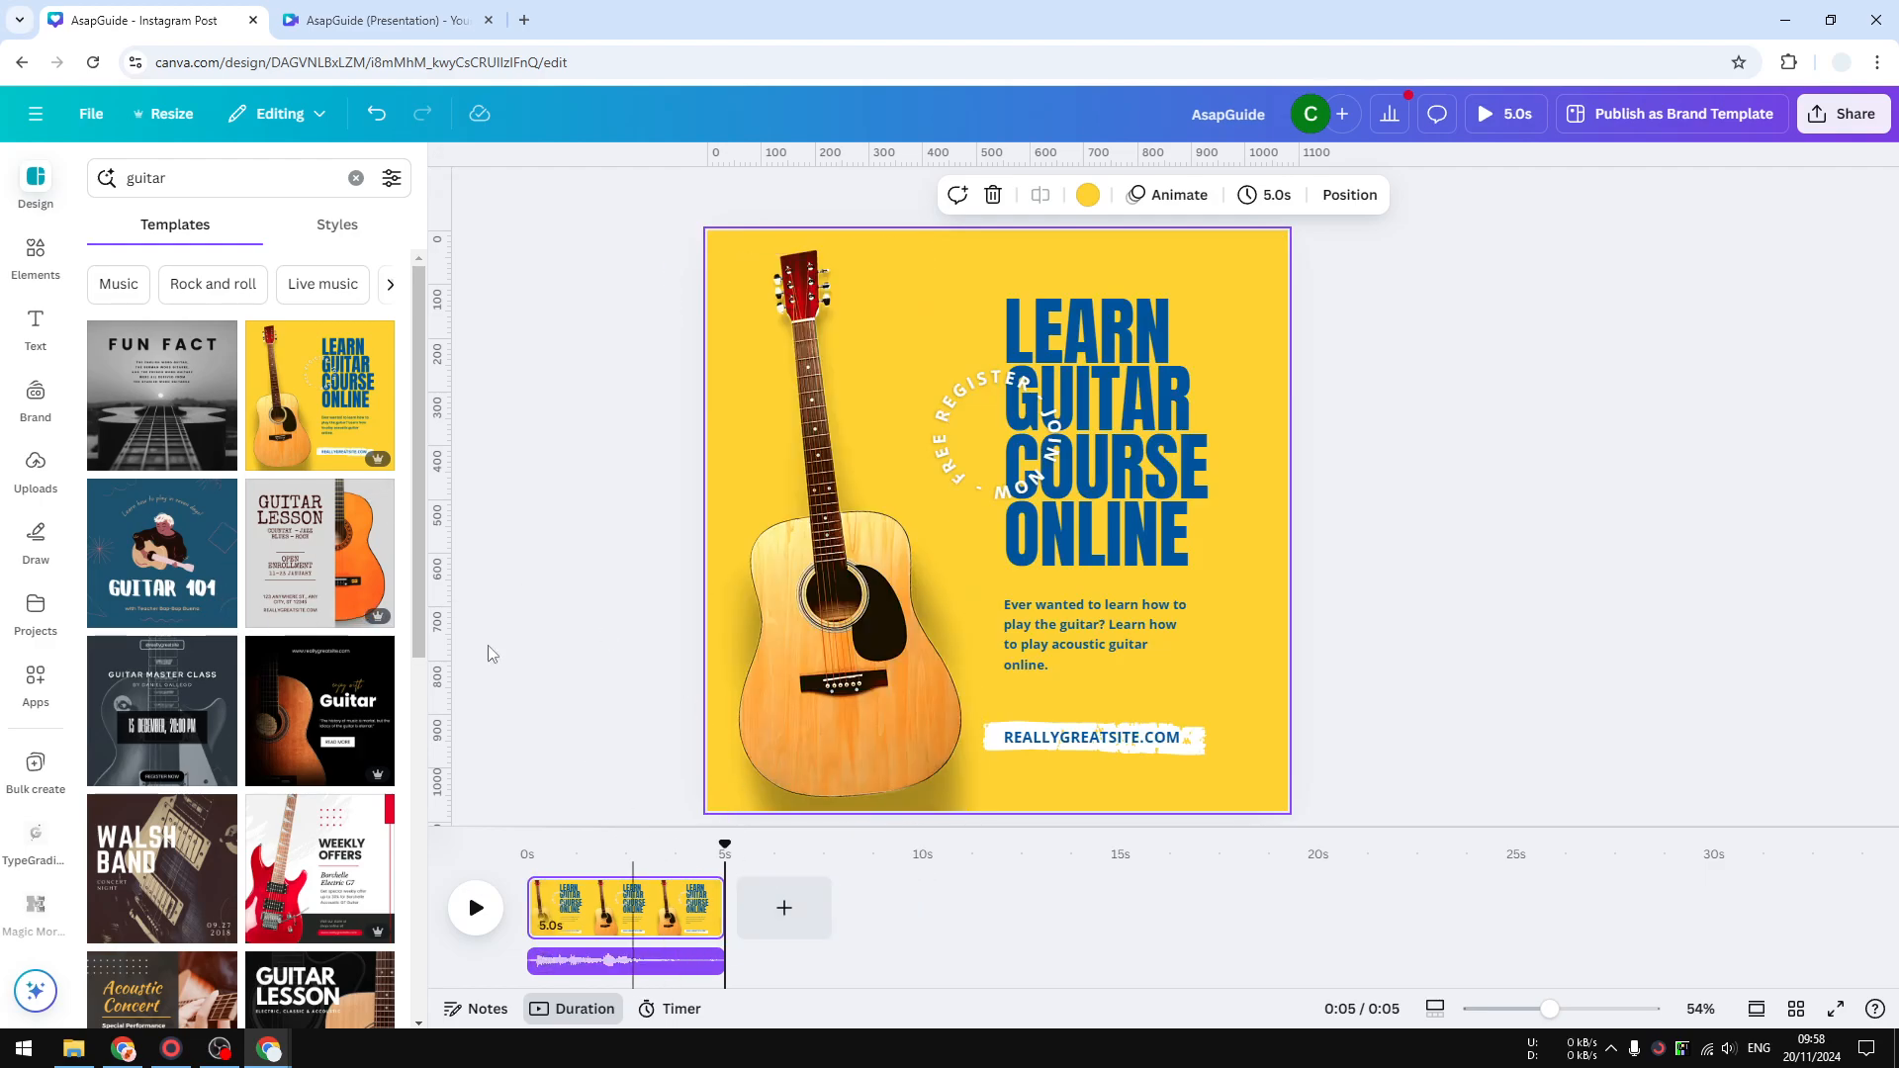
- Add a second page with the Guitar Lesson template and a third page with the Walsh Band concert template
drag(326, 531, 774, 869)
click(91, 178)
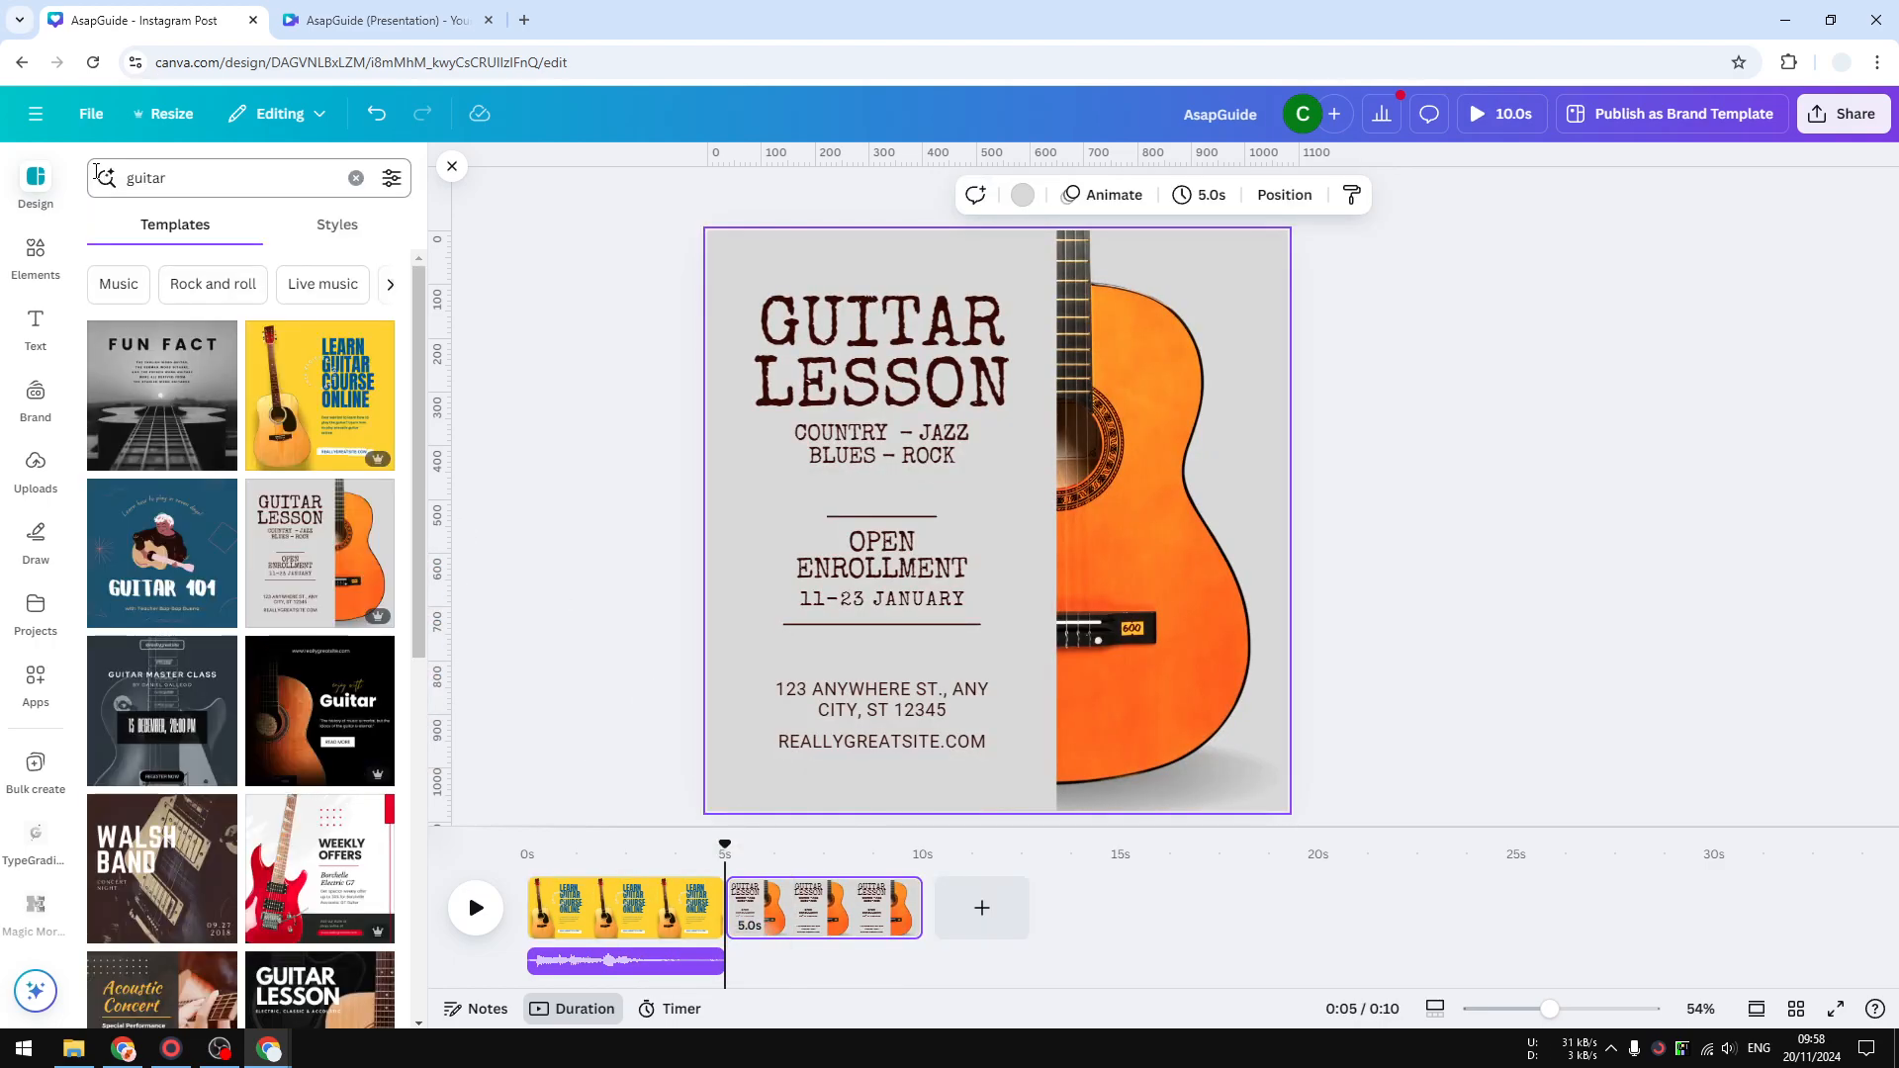
click(967, 928)
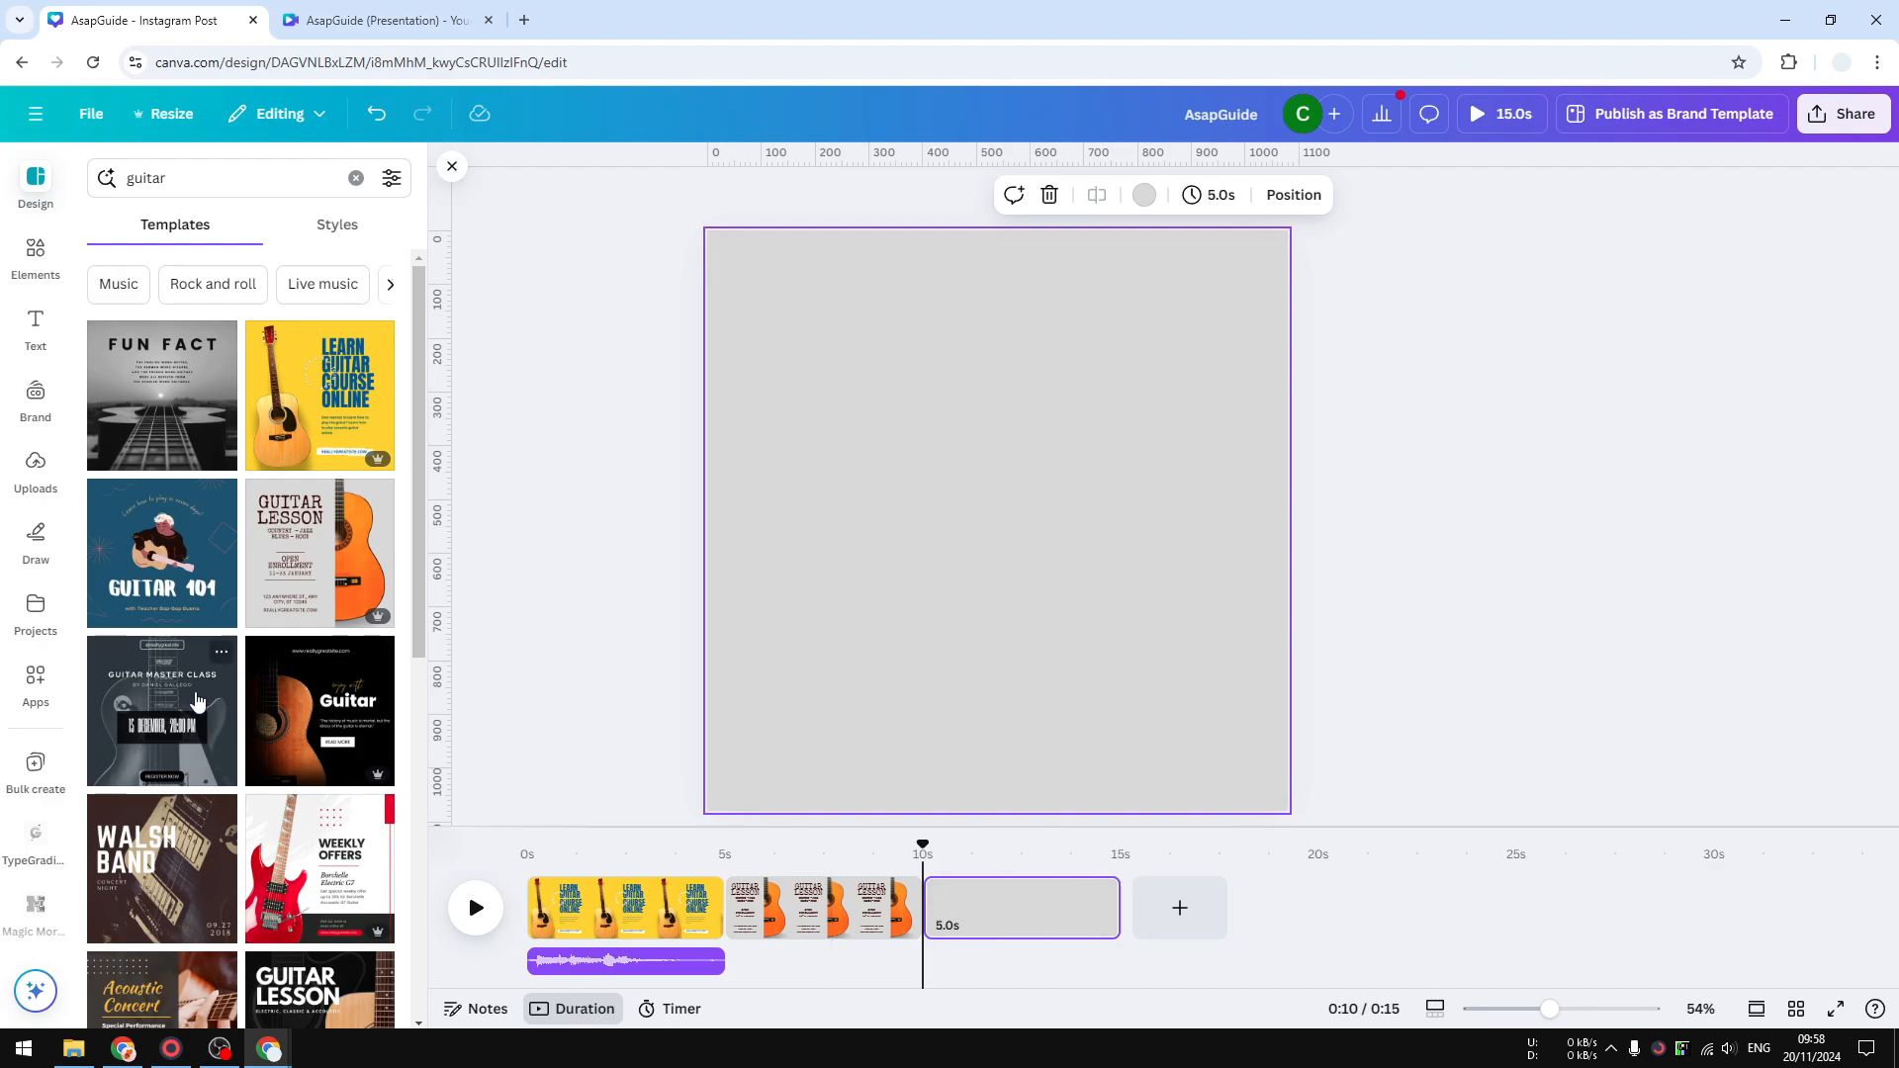
drag(971, 910, 971, 910)
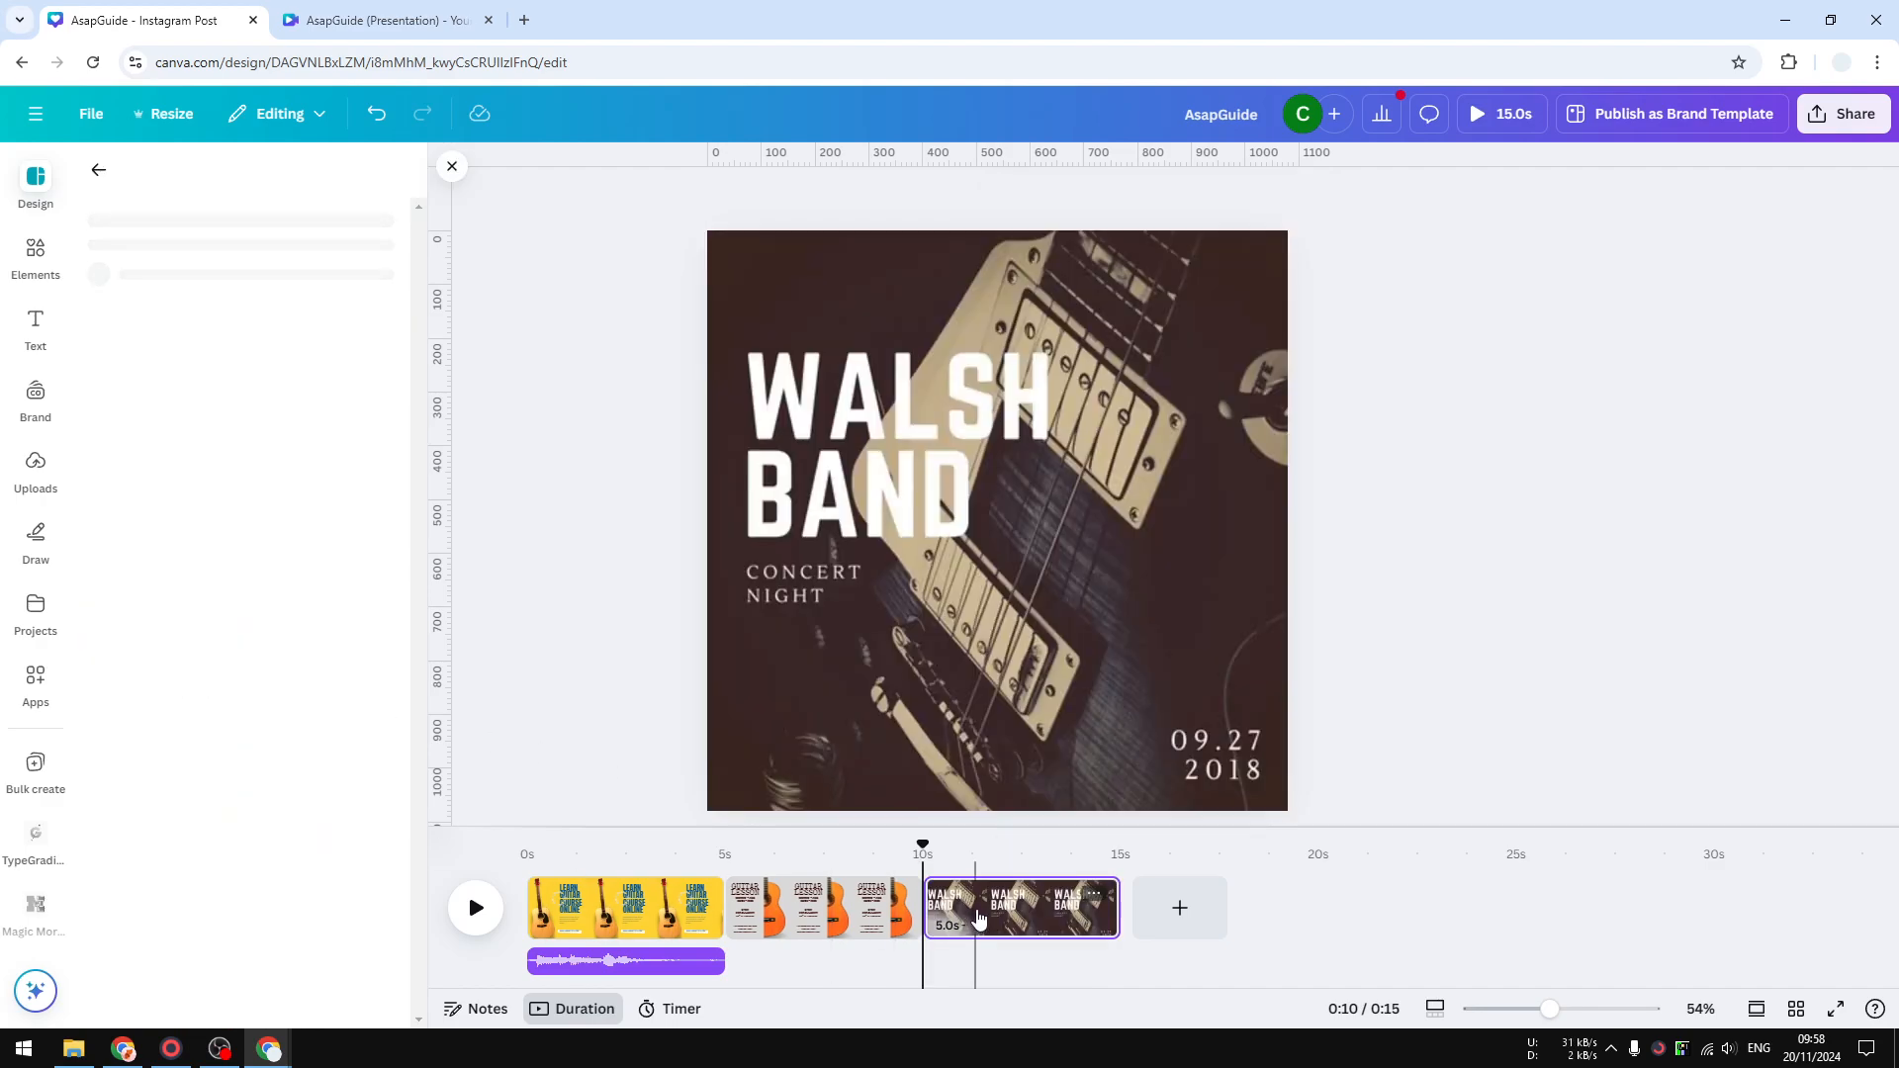
- Add a fourth page and fill it with the red Coming Soon template
click(1177, 907)
drag(337, 693, 1236, 920)
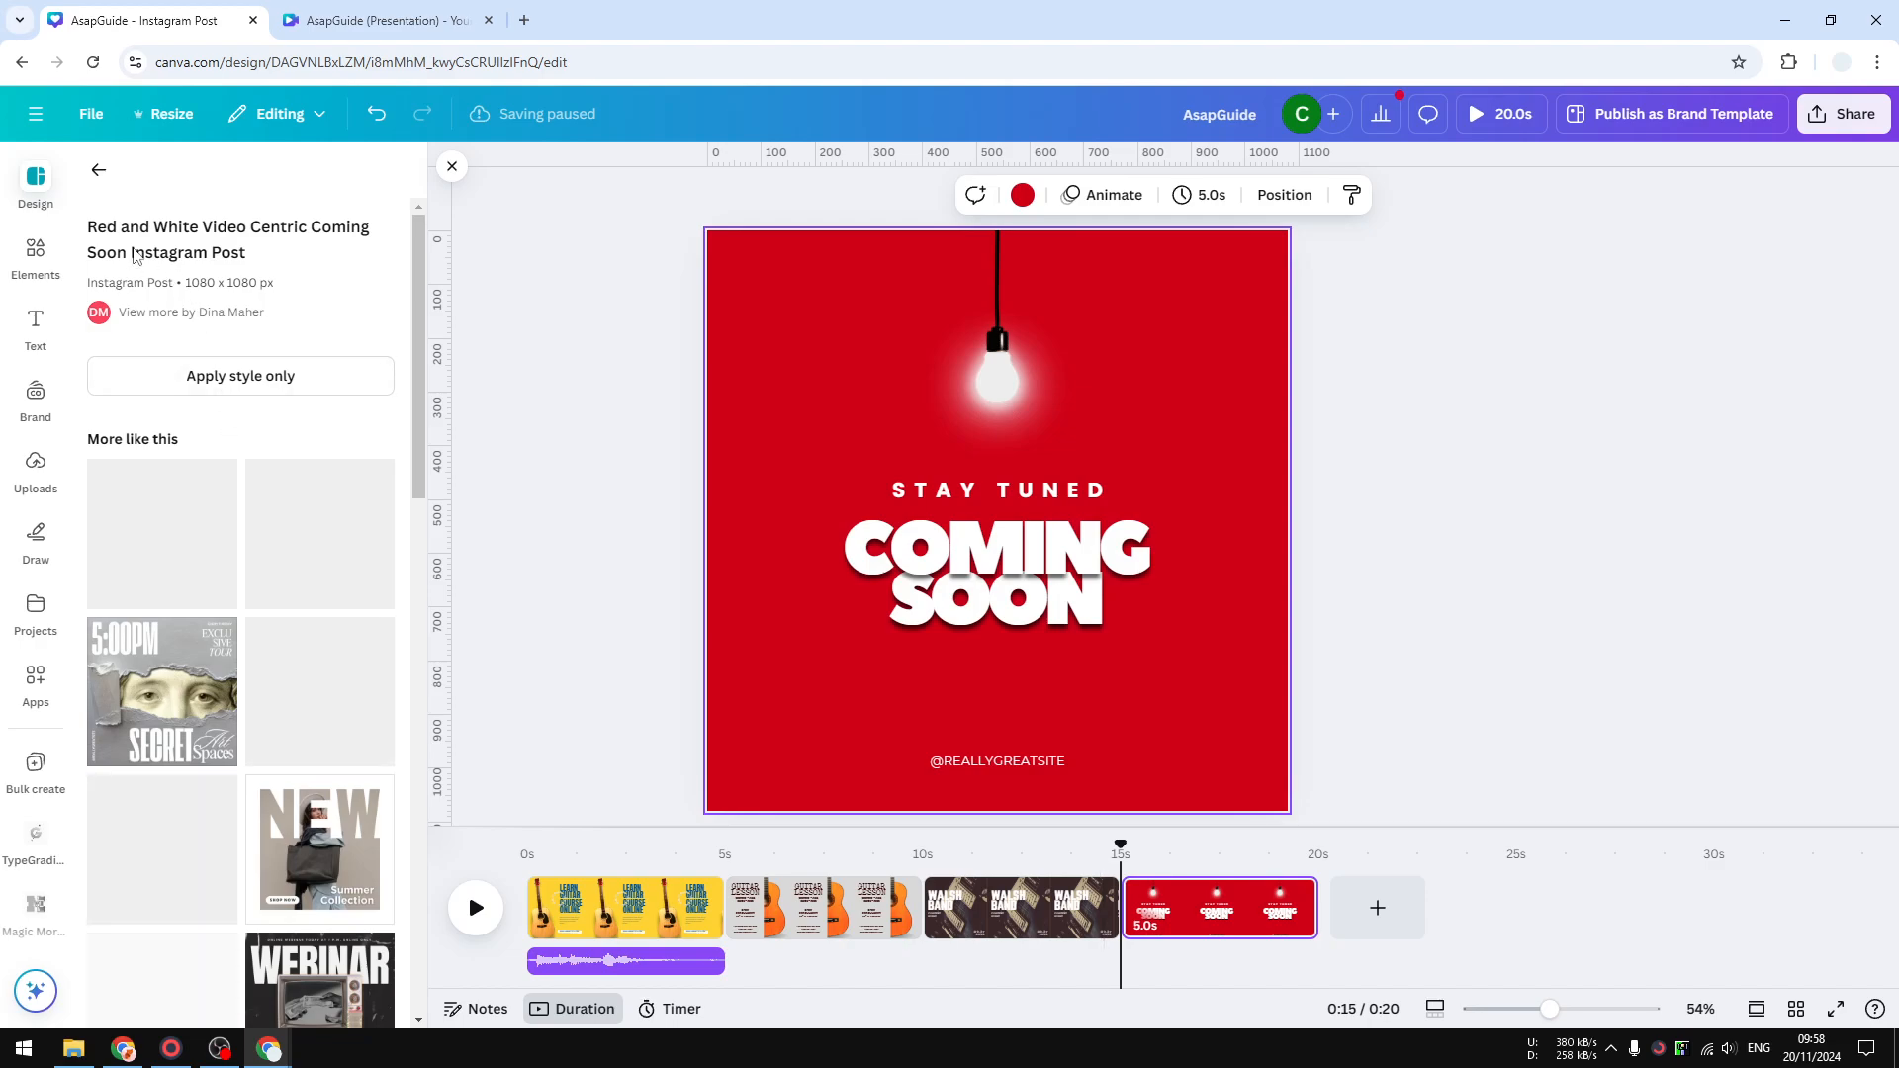
- Return to the guitar template results and extend the audio track to 20.0 s so it spans all four pages
click(96, 170)
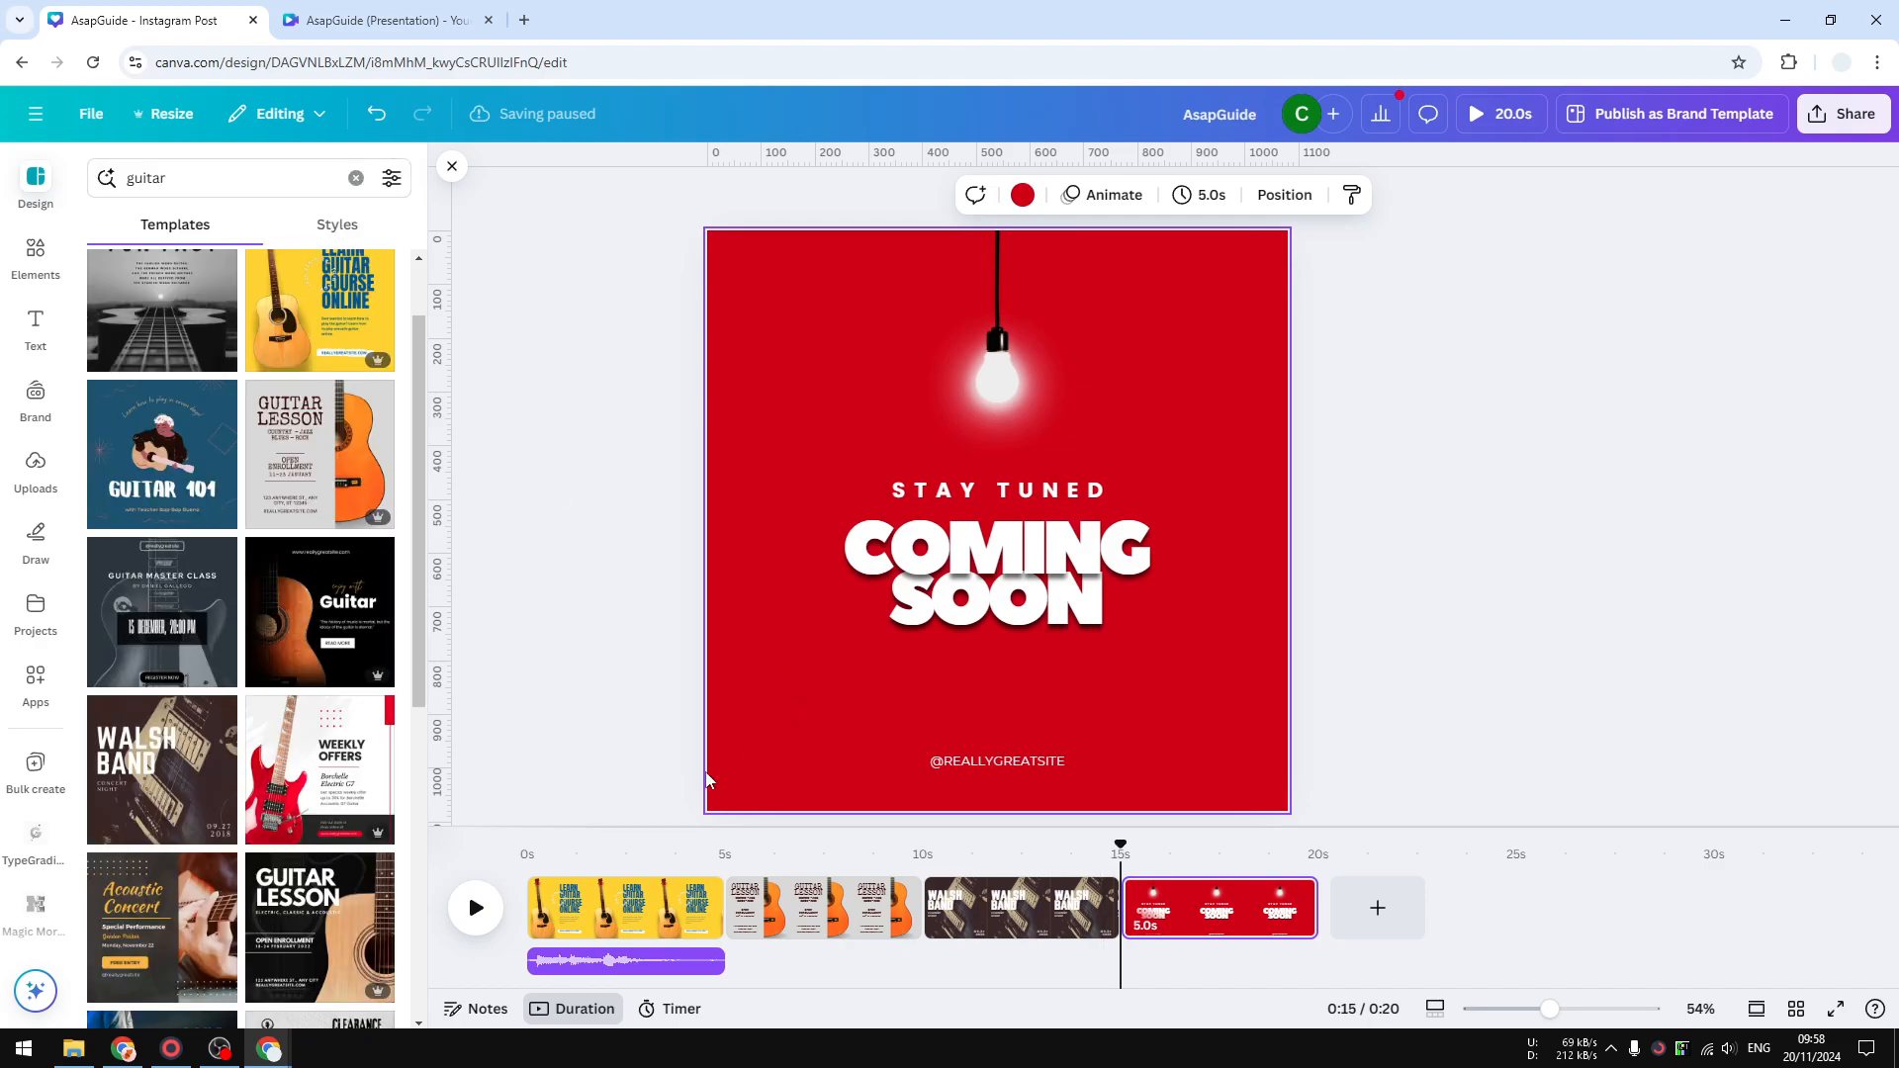
click(666, 866)
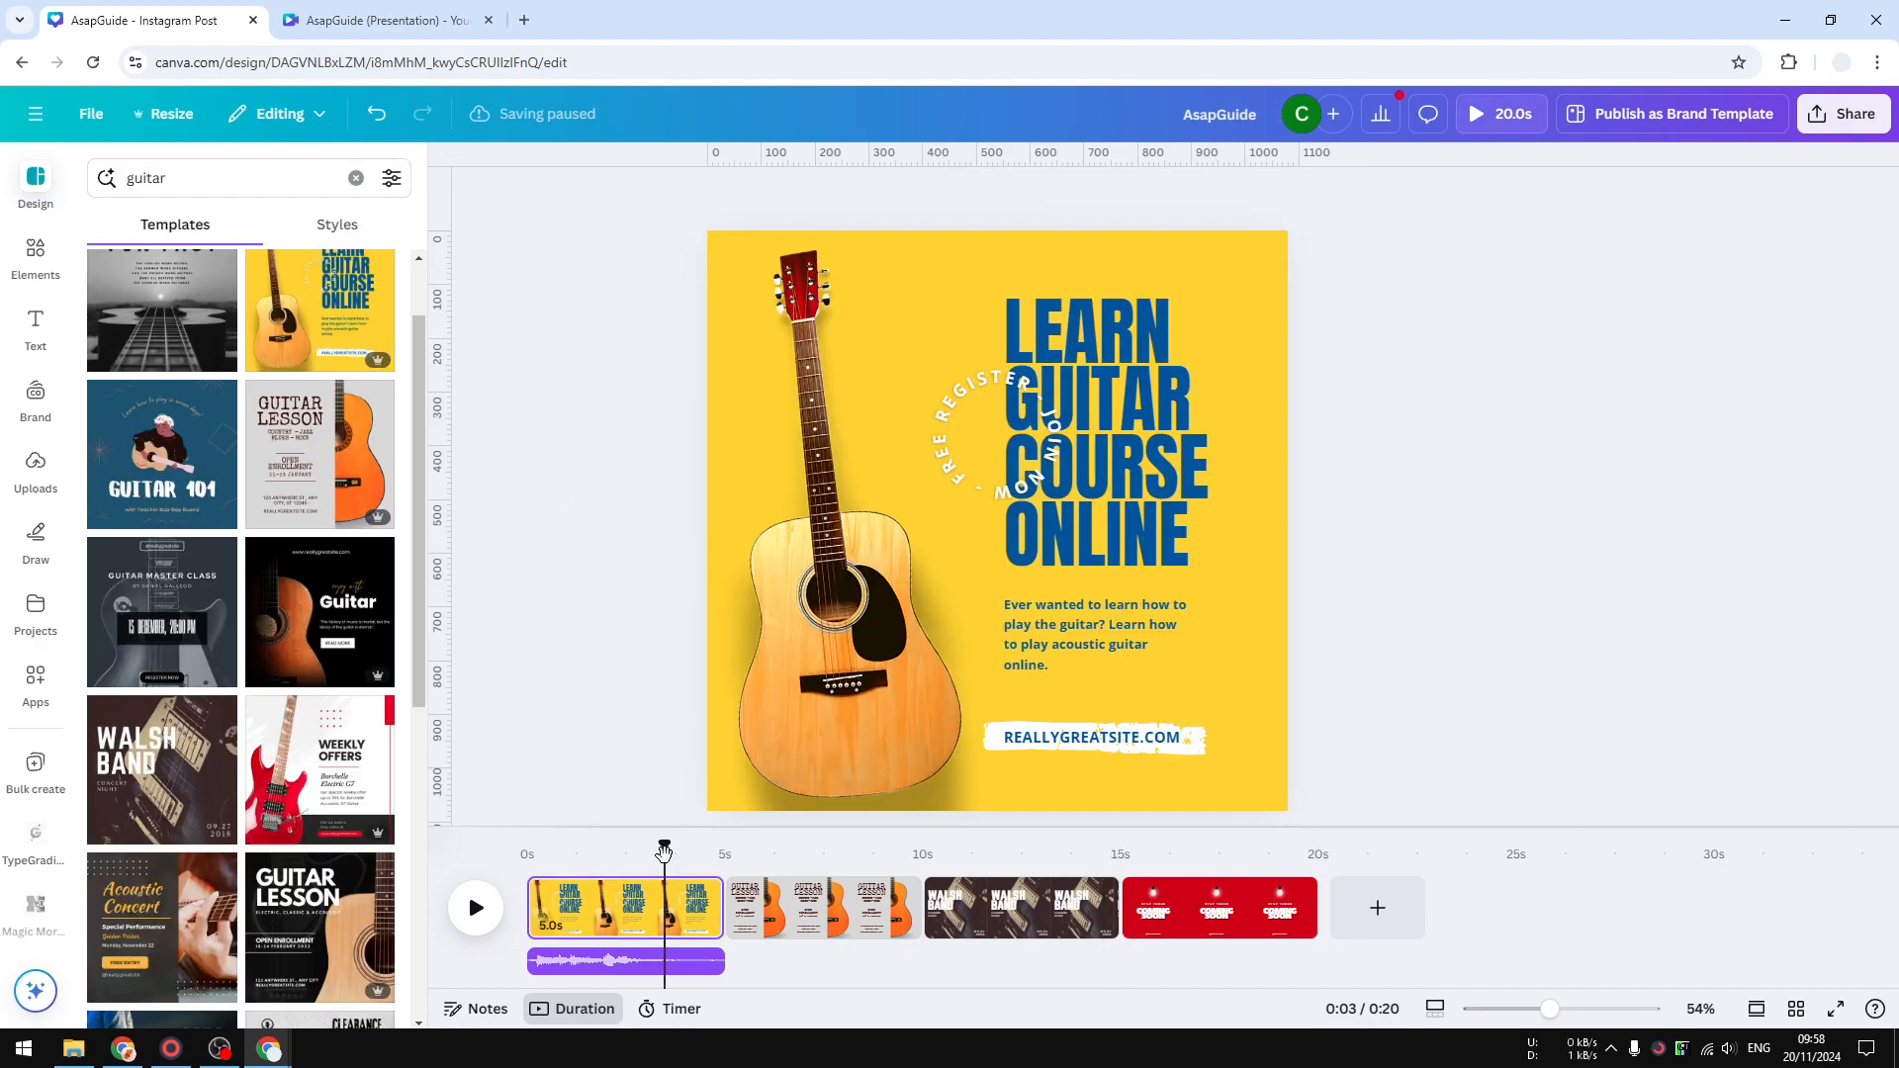
click(704, 961)
drag(720, 972, 1390, 975)
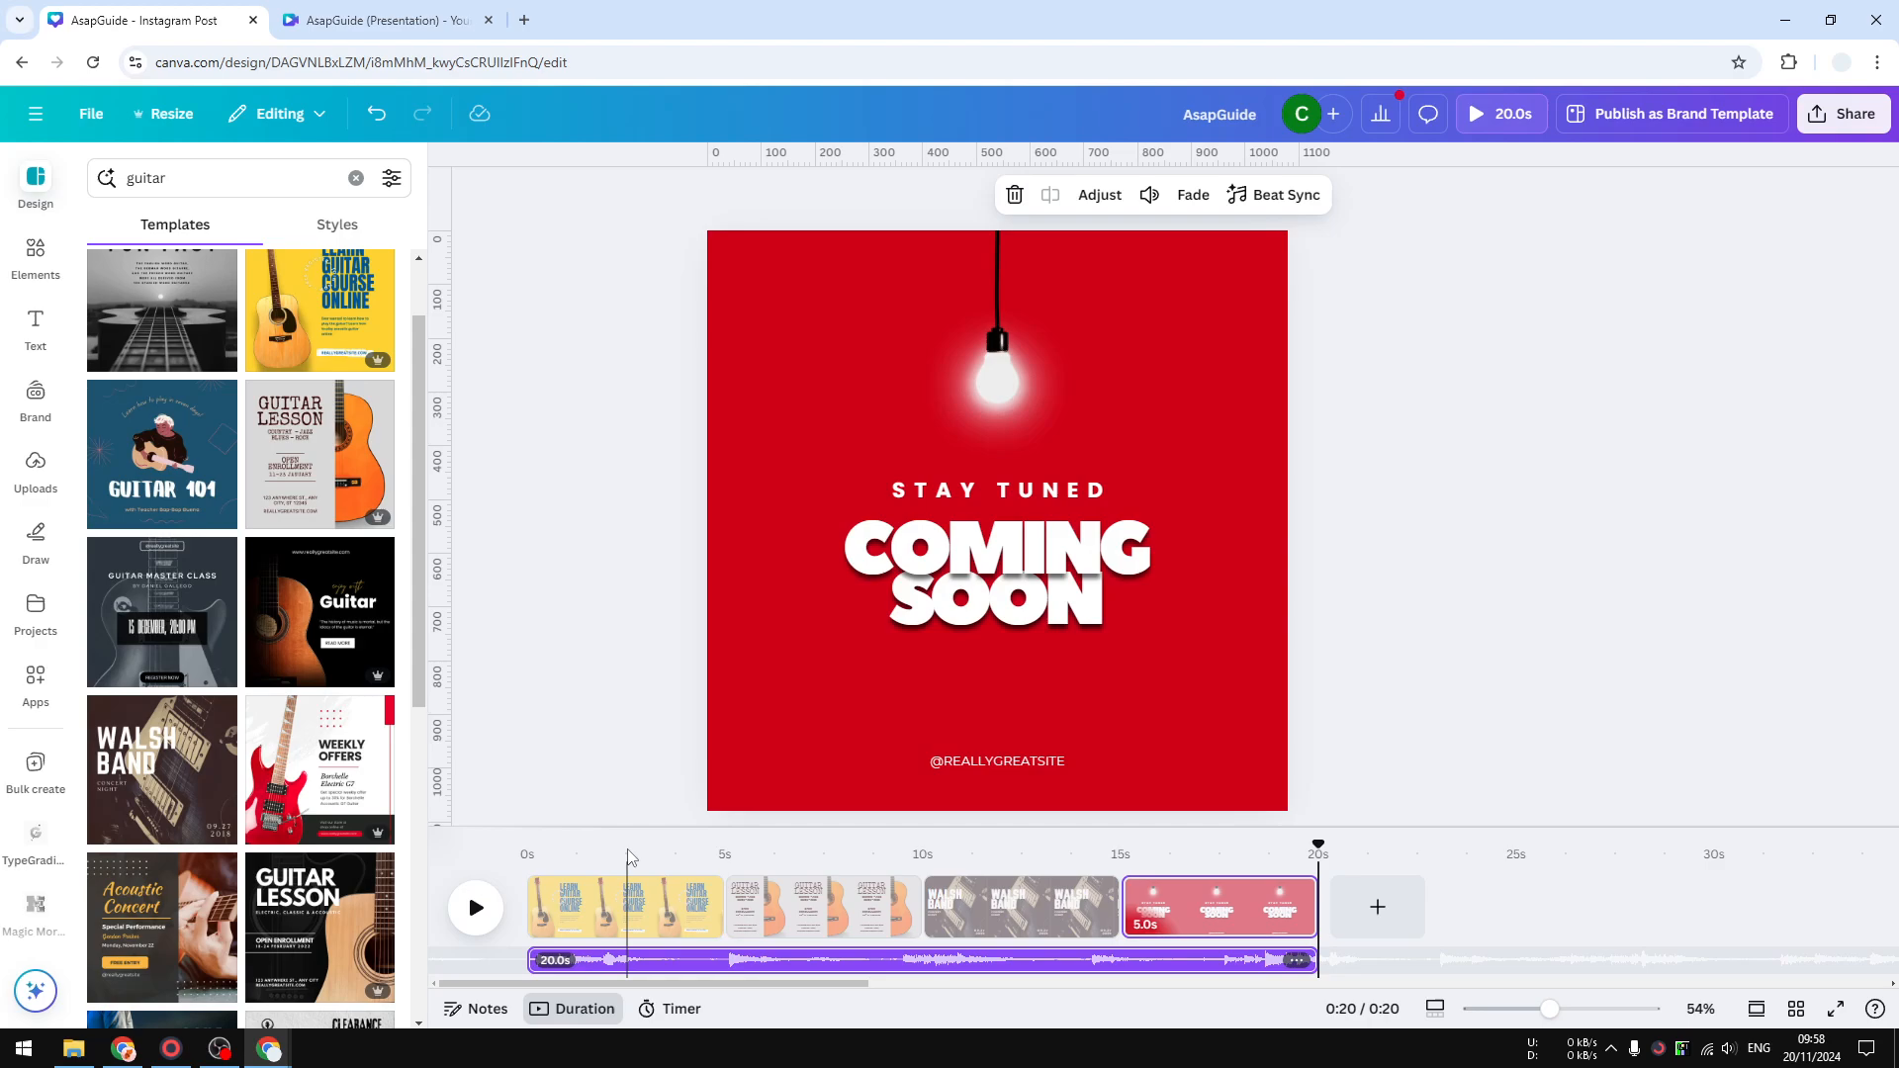
- Turn on Sync now in the audio track's Beat Sync settings so the pages are timed to the music
click(614, 902)
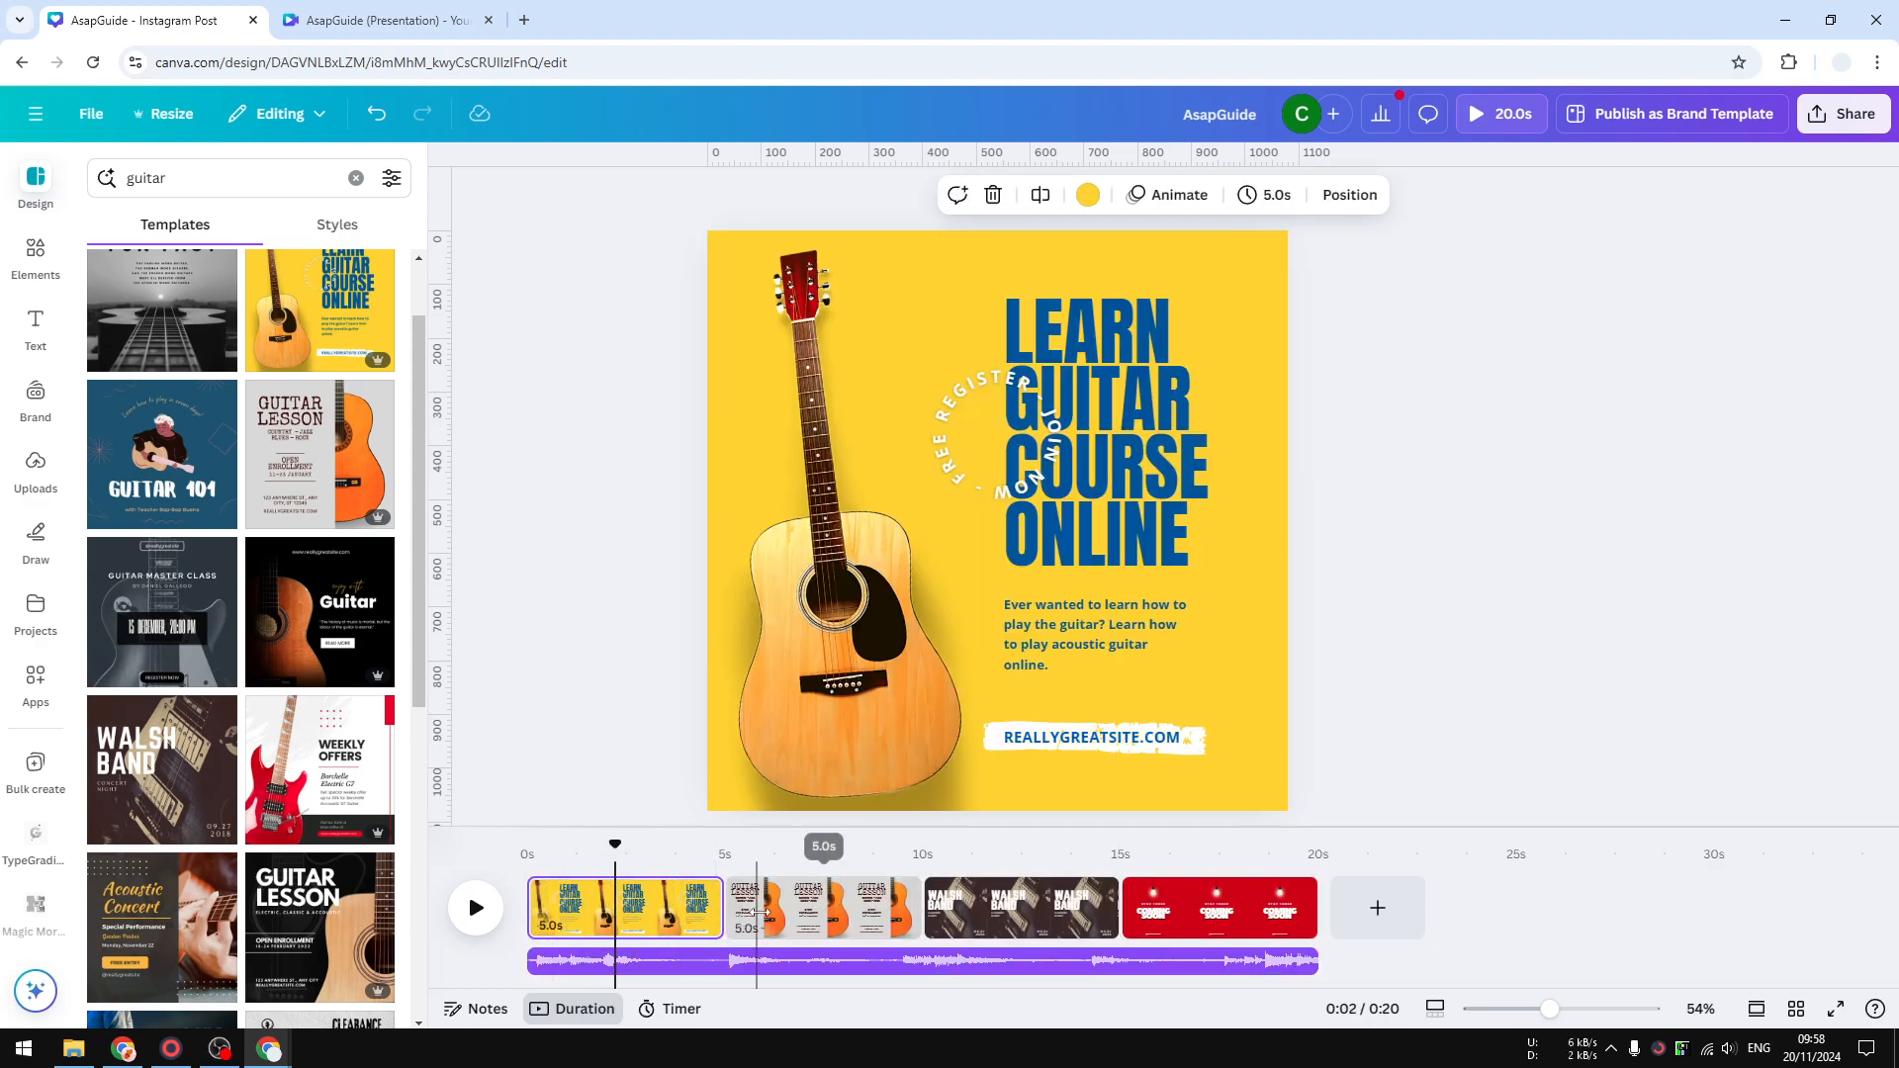
click(1034, 905)
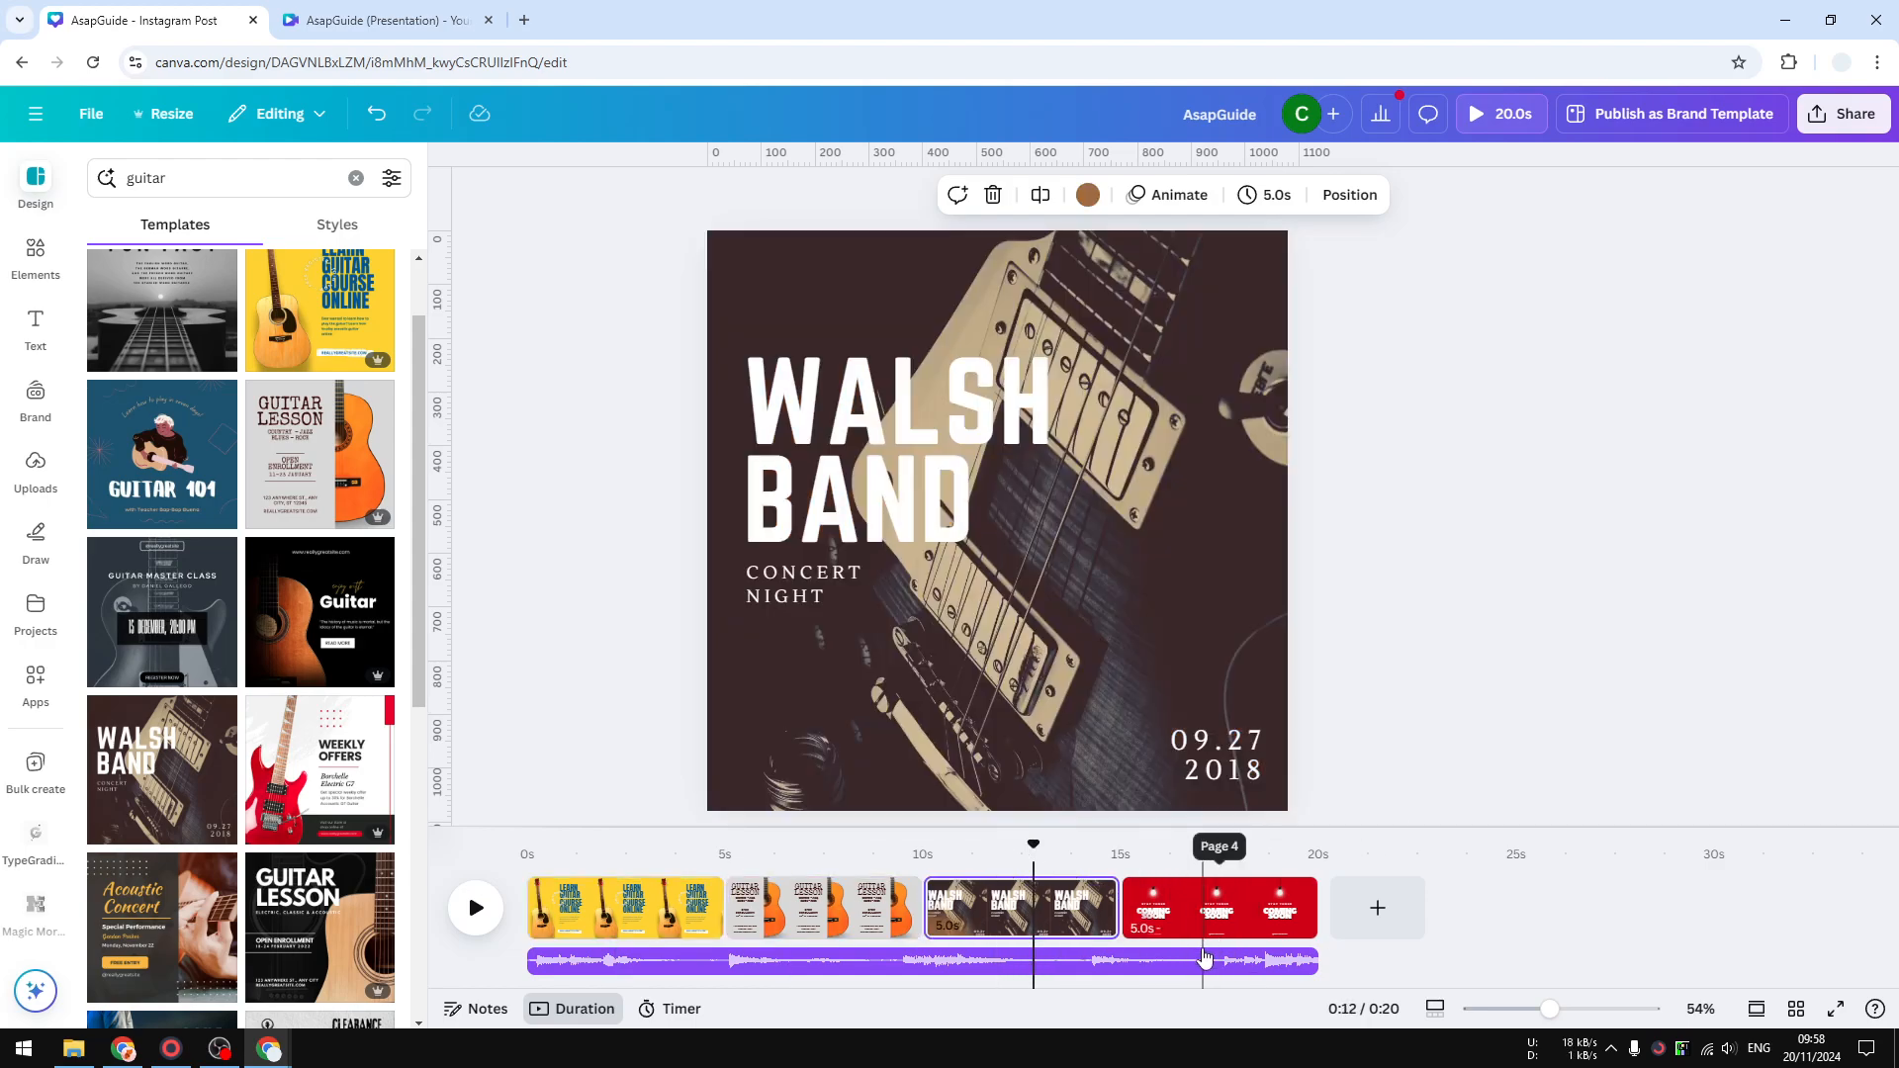
click(1041, 960)
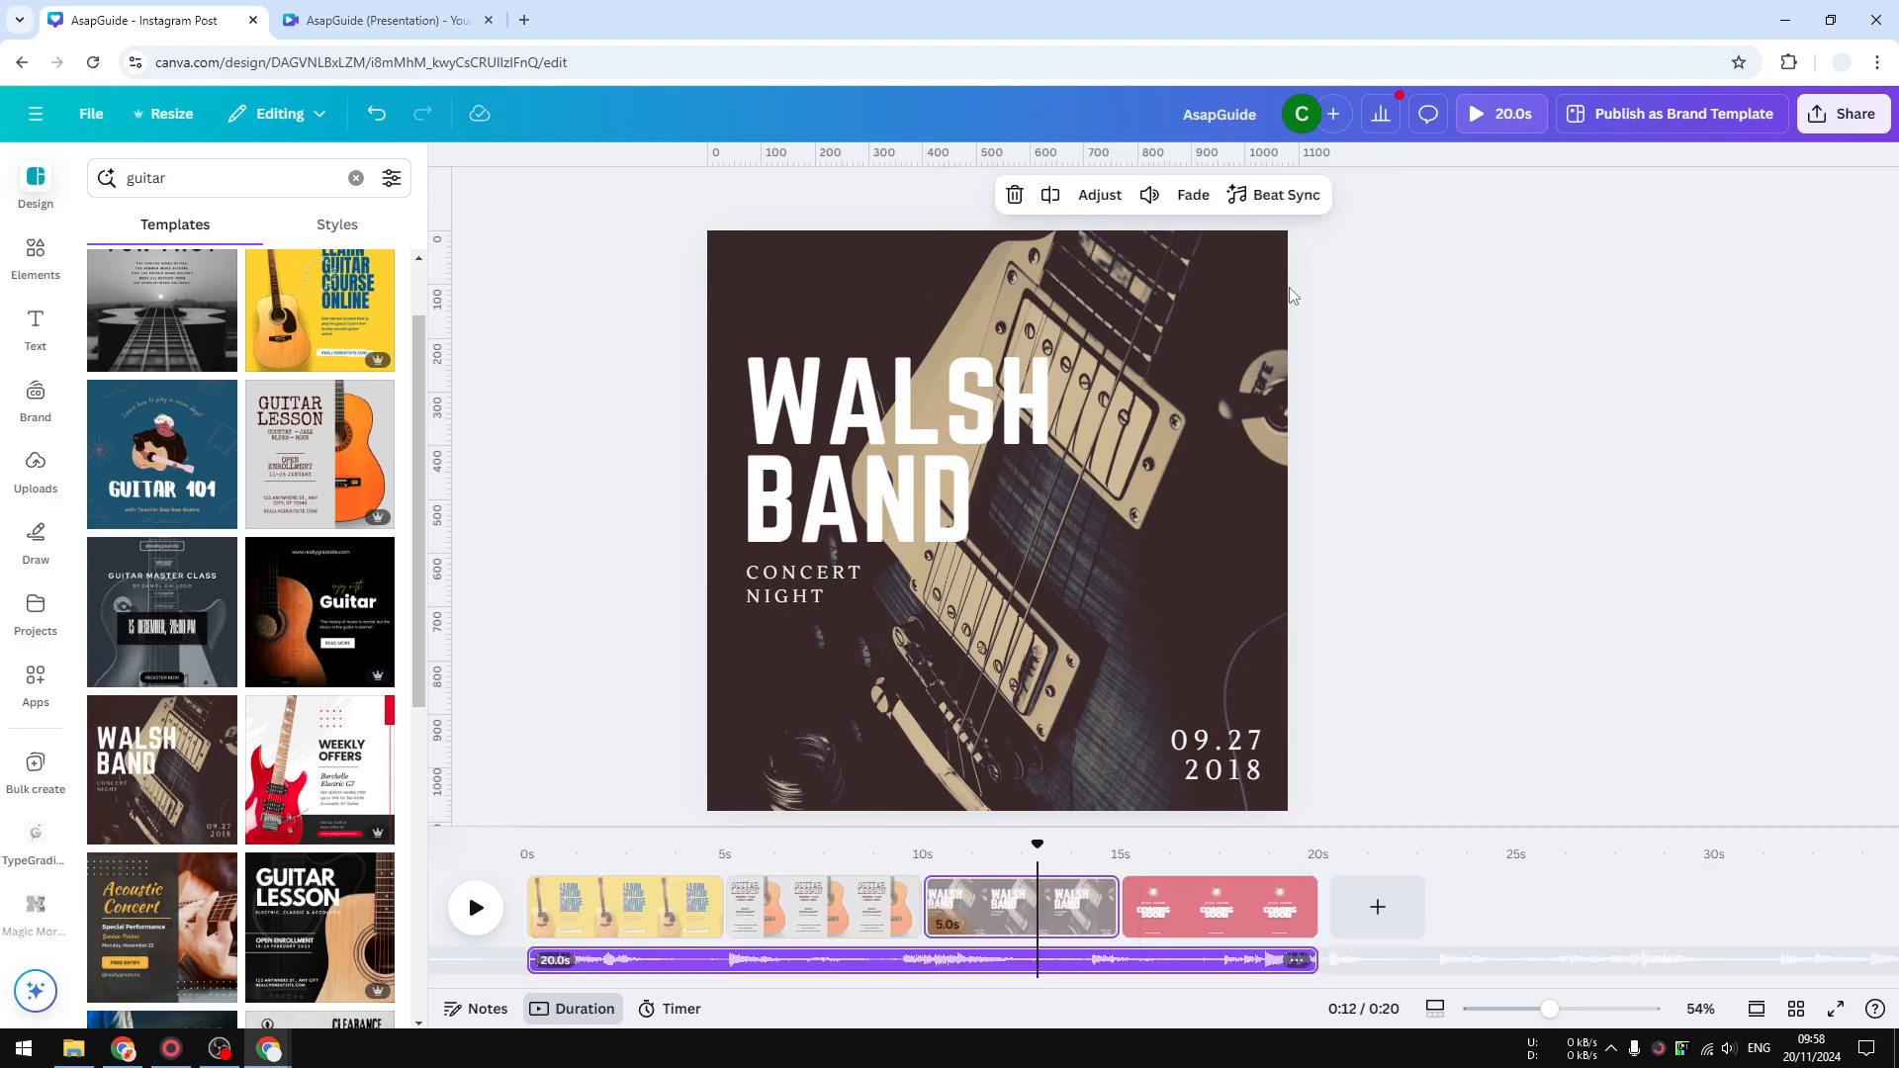
click(1258, 209)
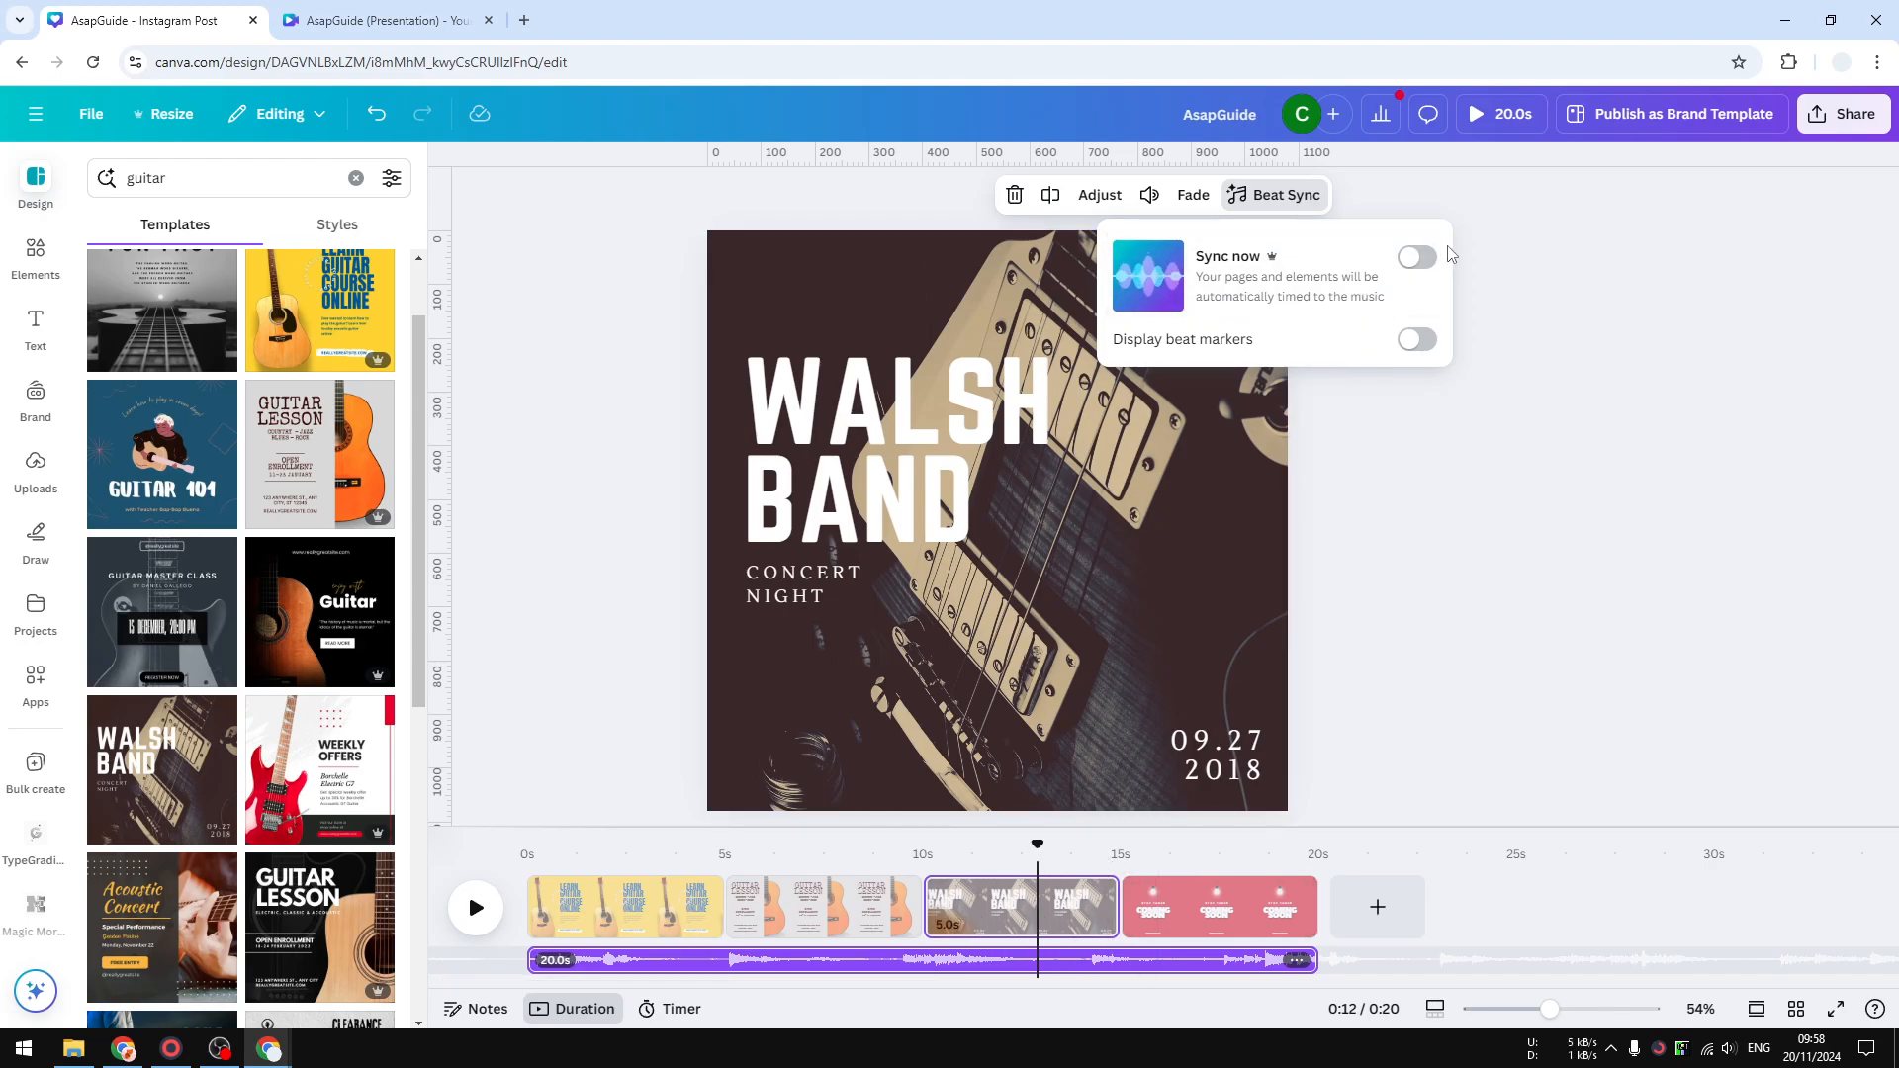
click(1418, 259)
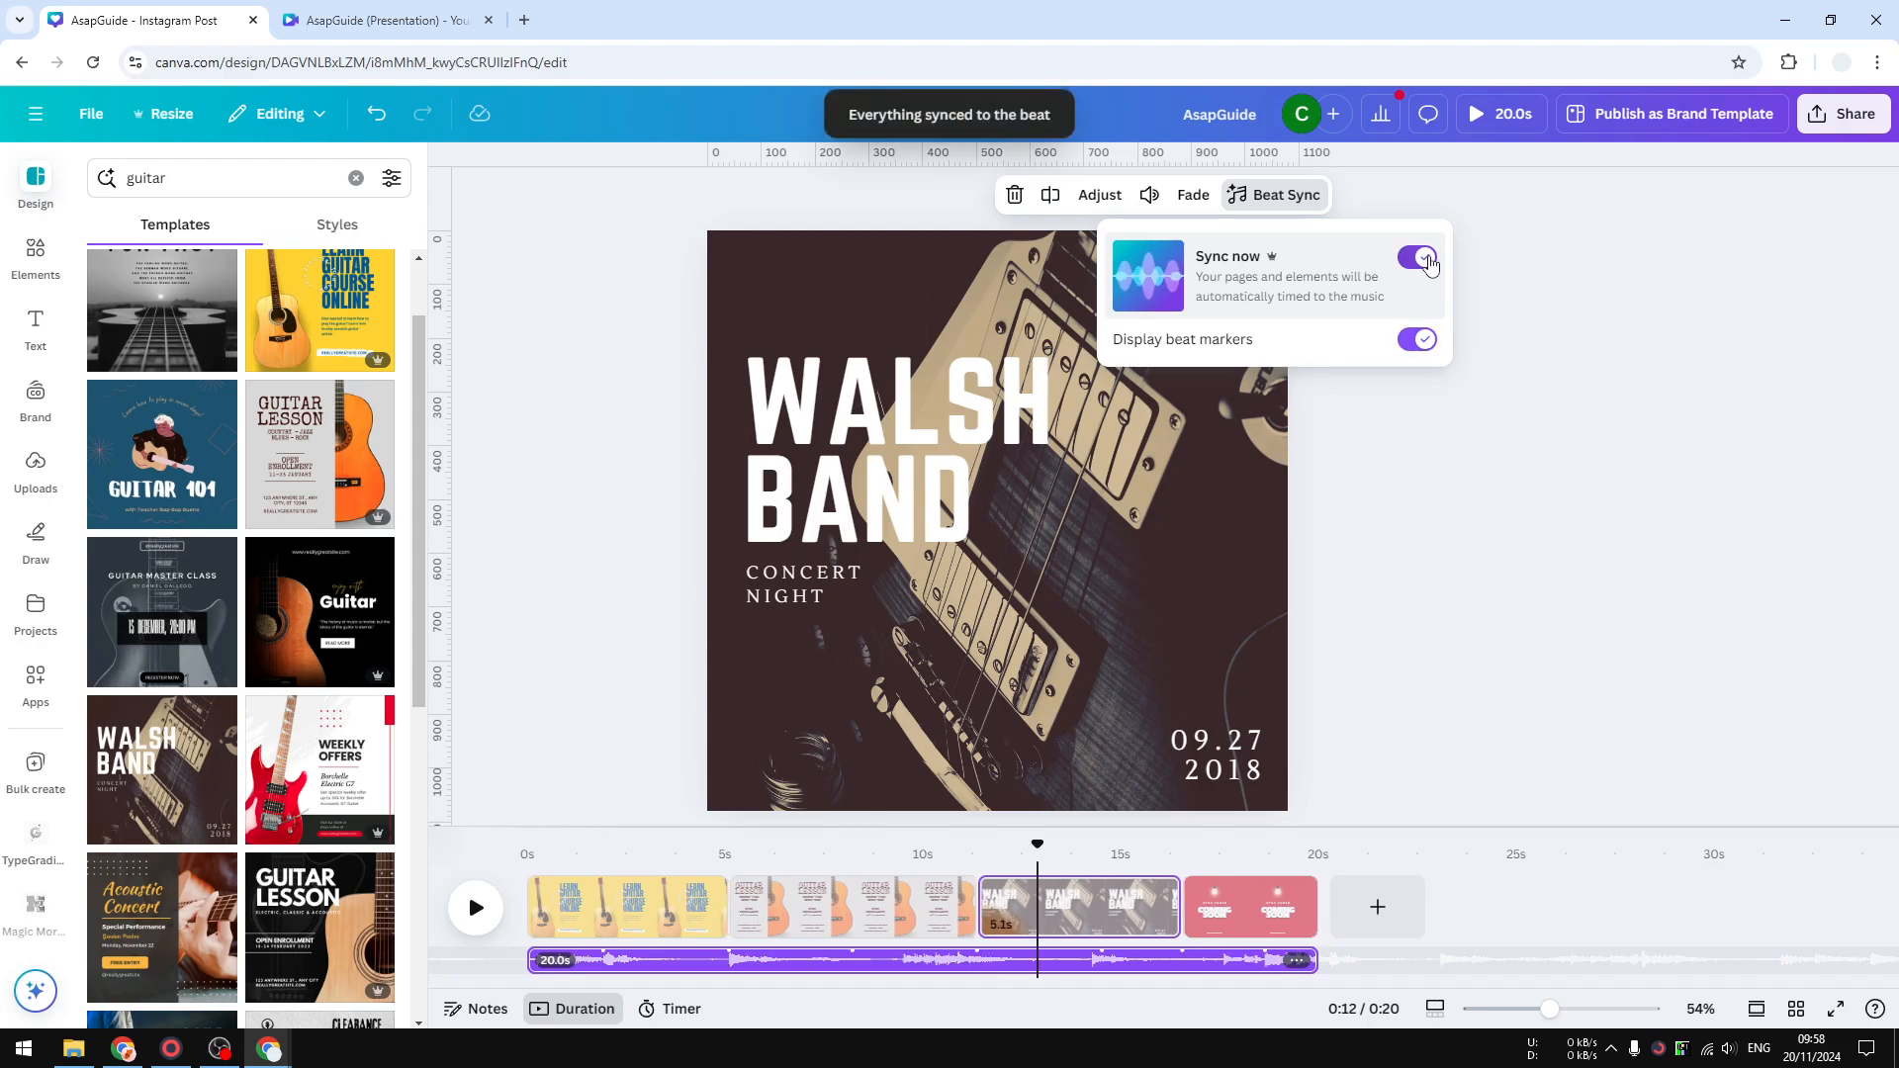
- Check the page timing against the beat by playing the design from late in the first page and pausing on the Walsh Band page
click(1085, 915)
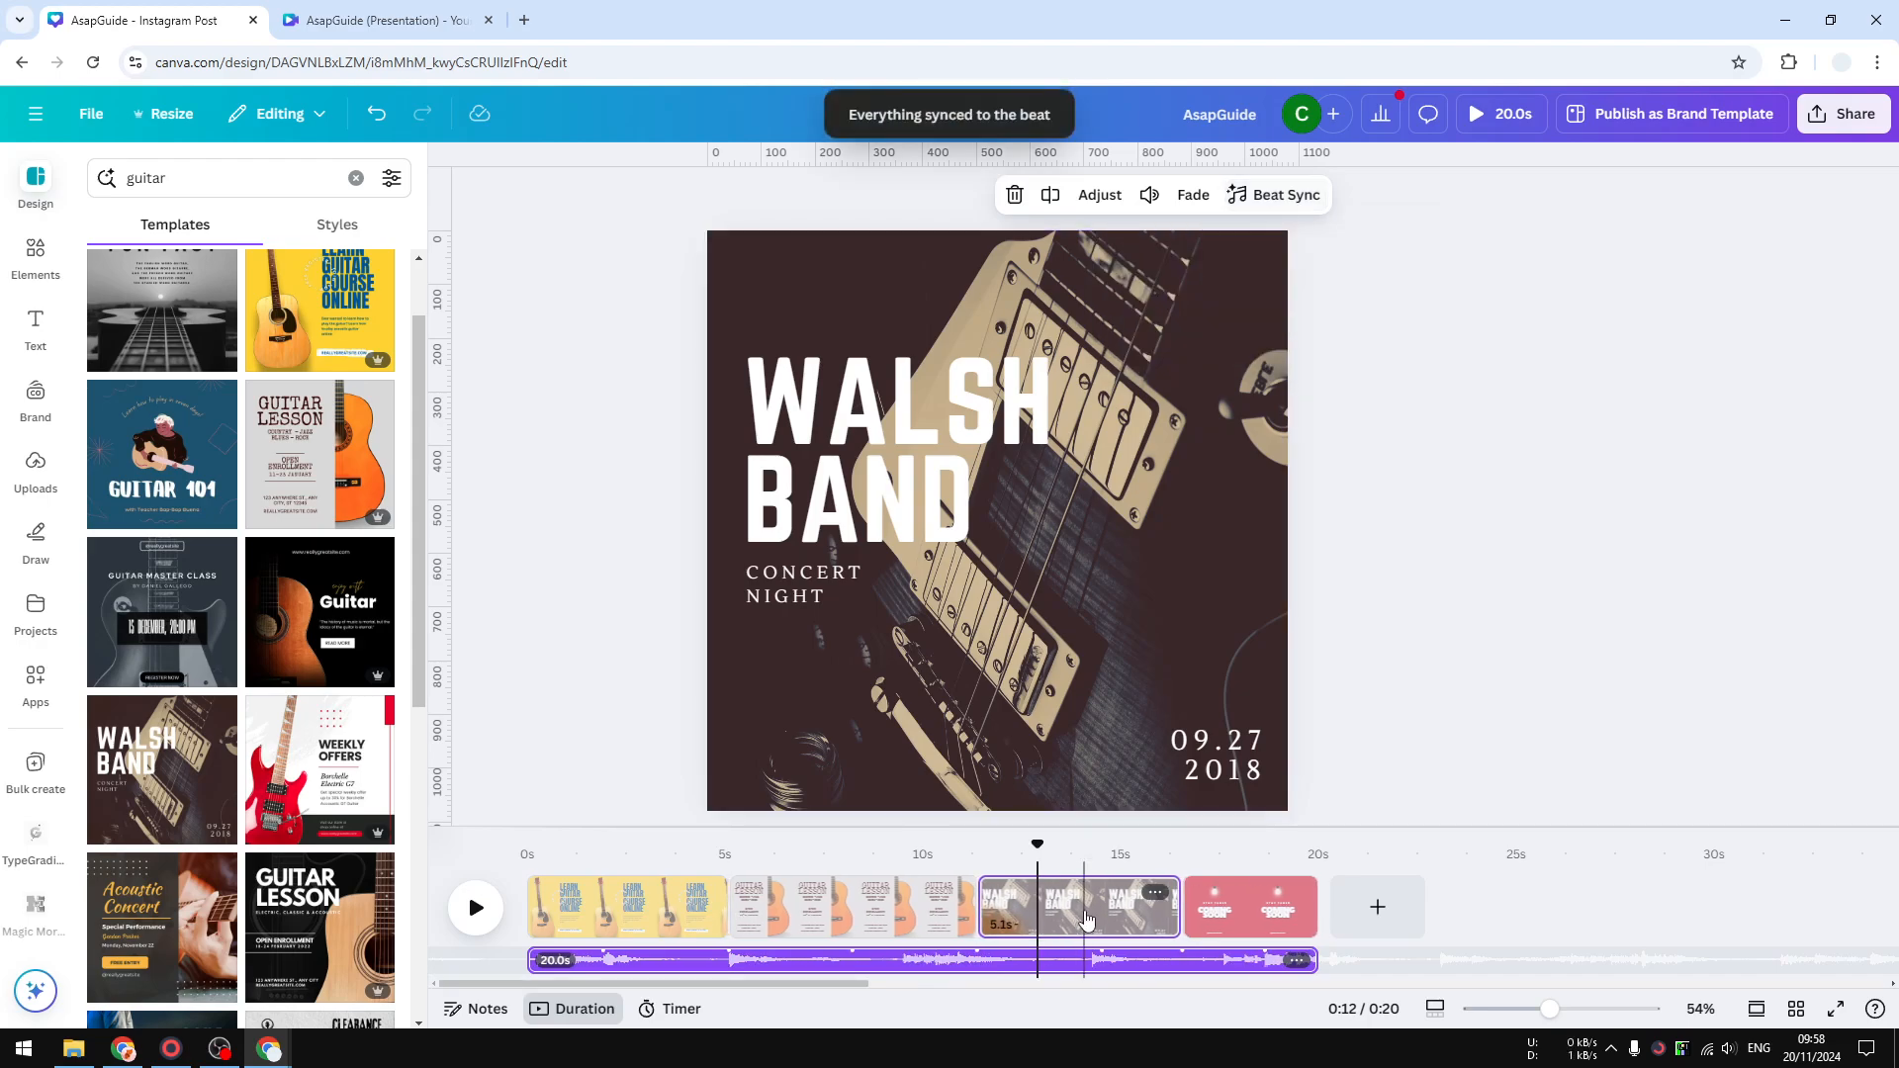
click(1225, 910)
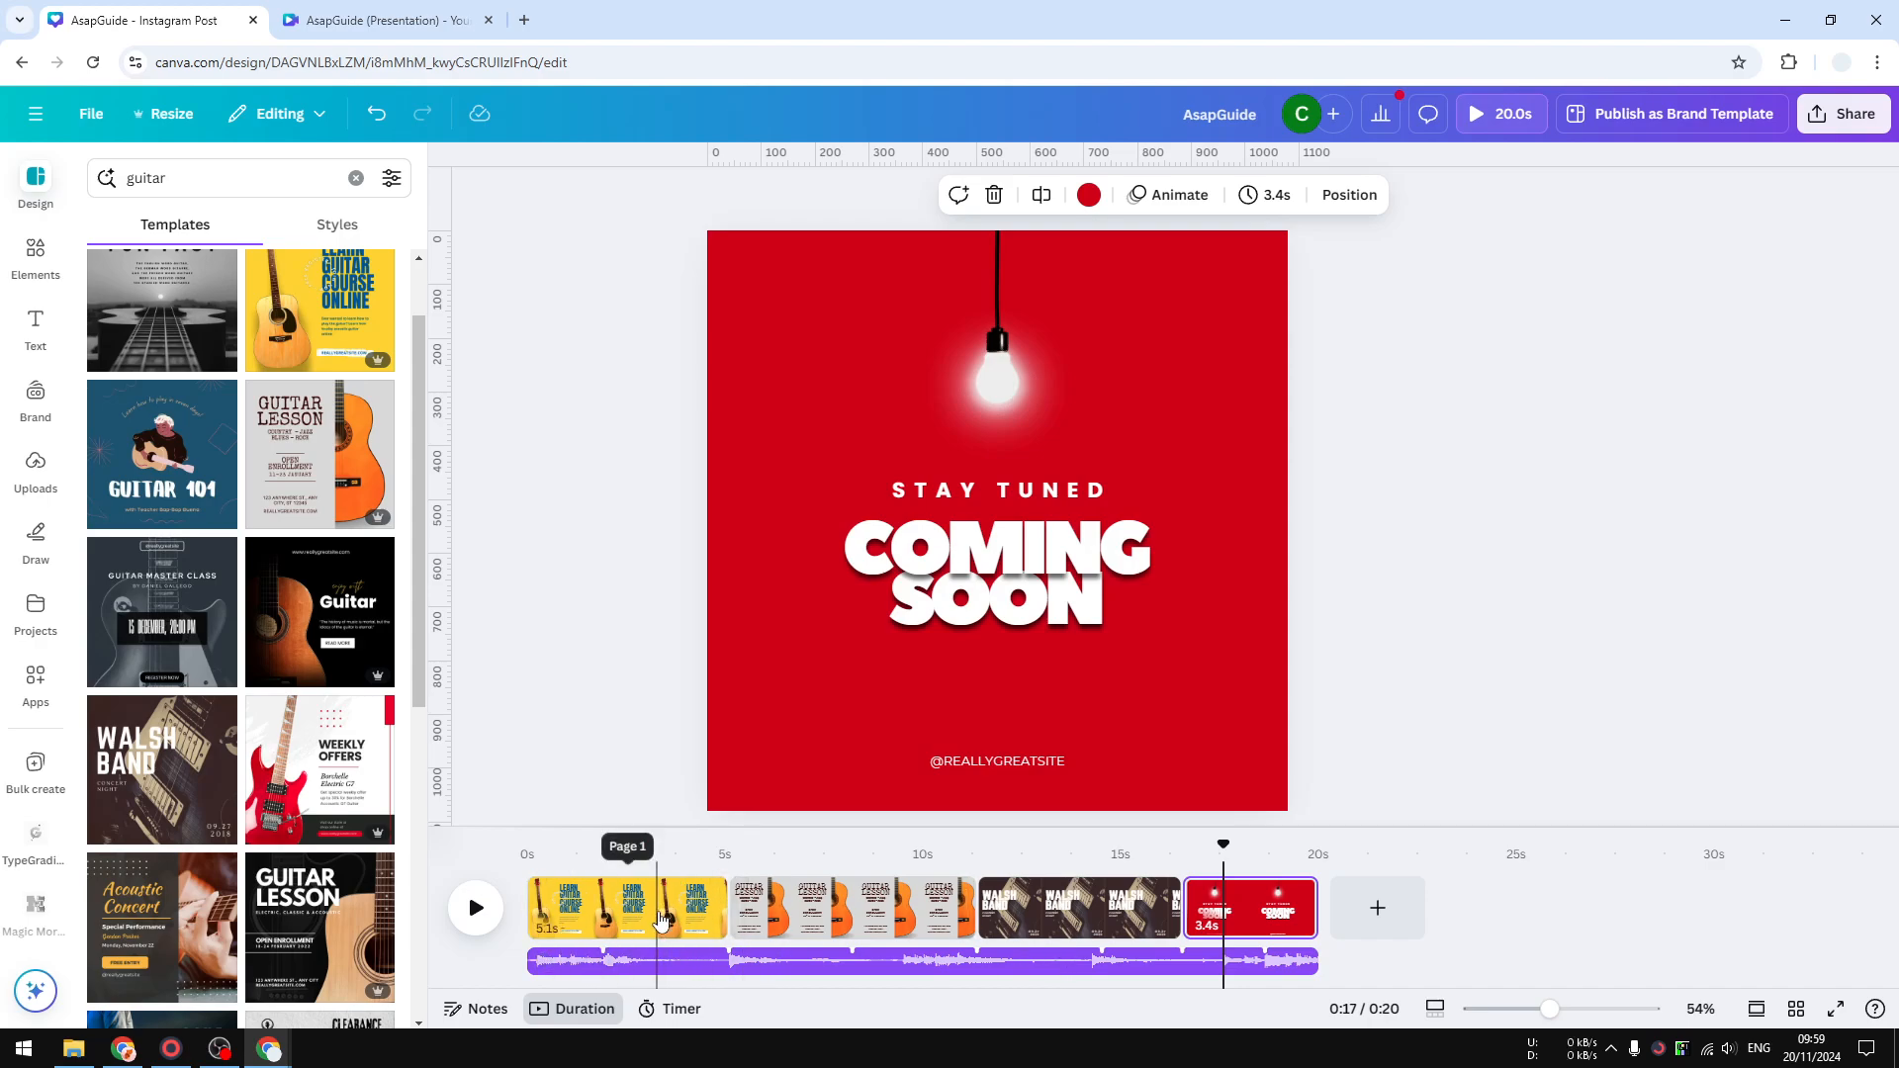
click(703, 874)
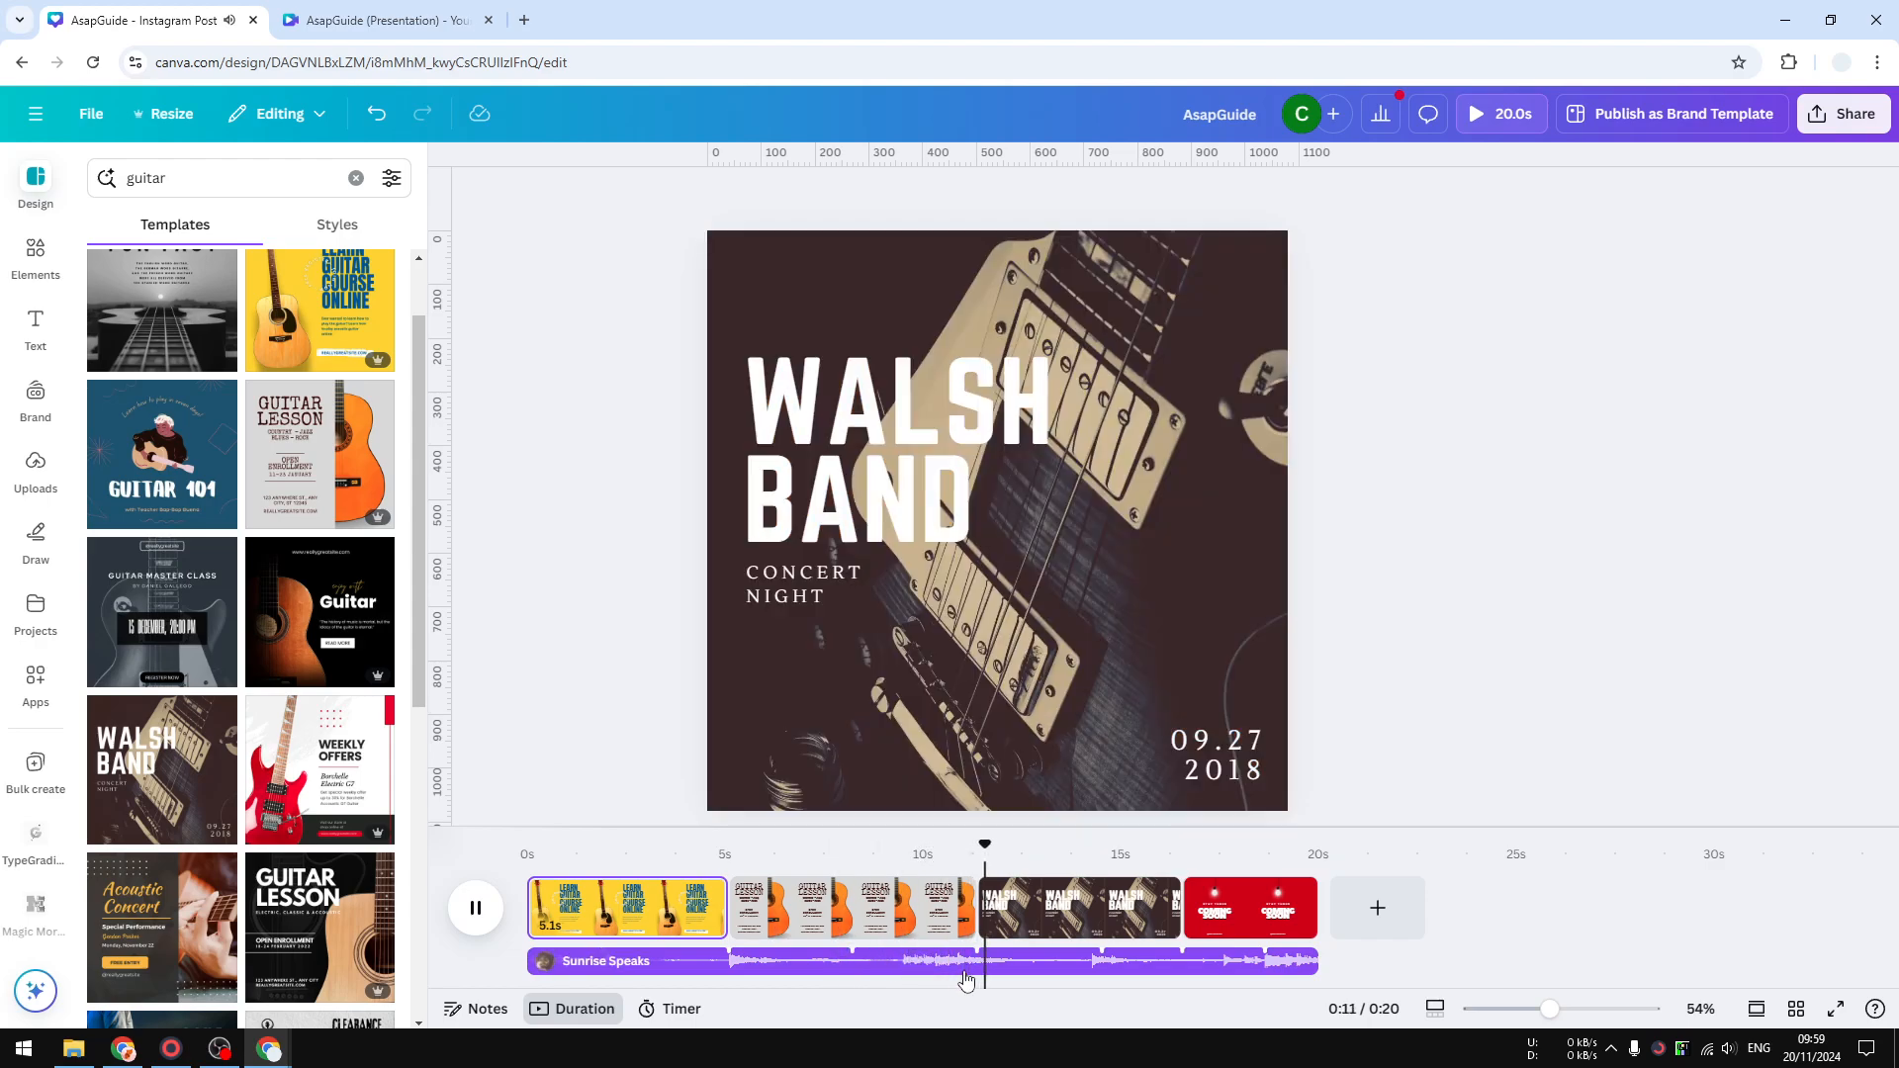
click(483, 909)
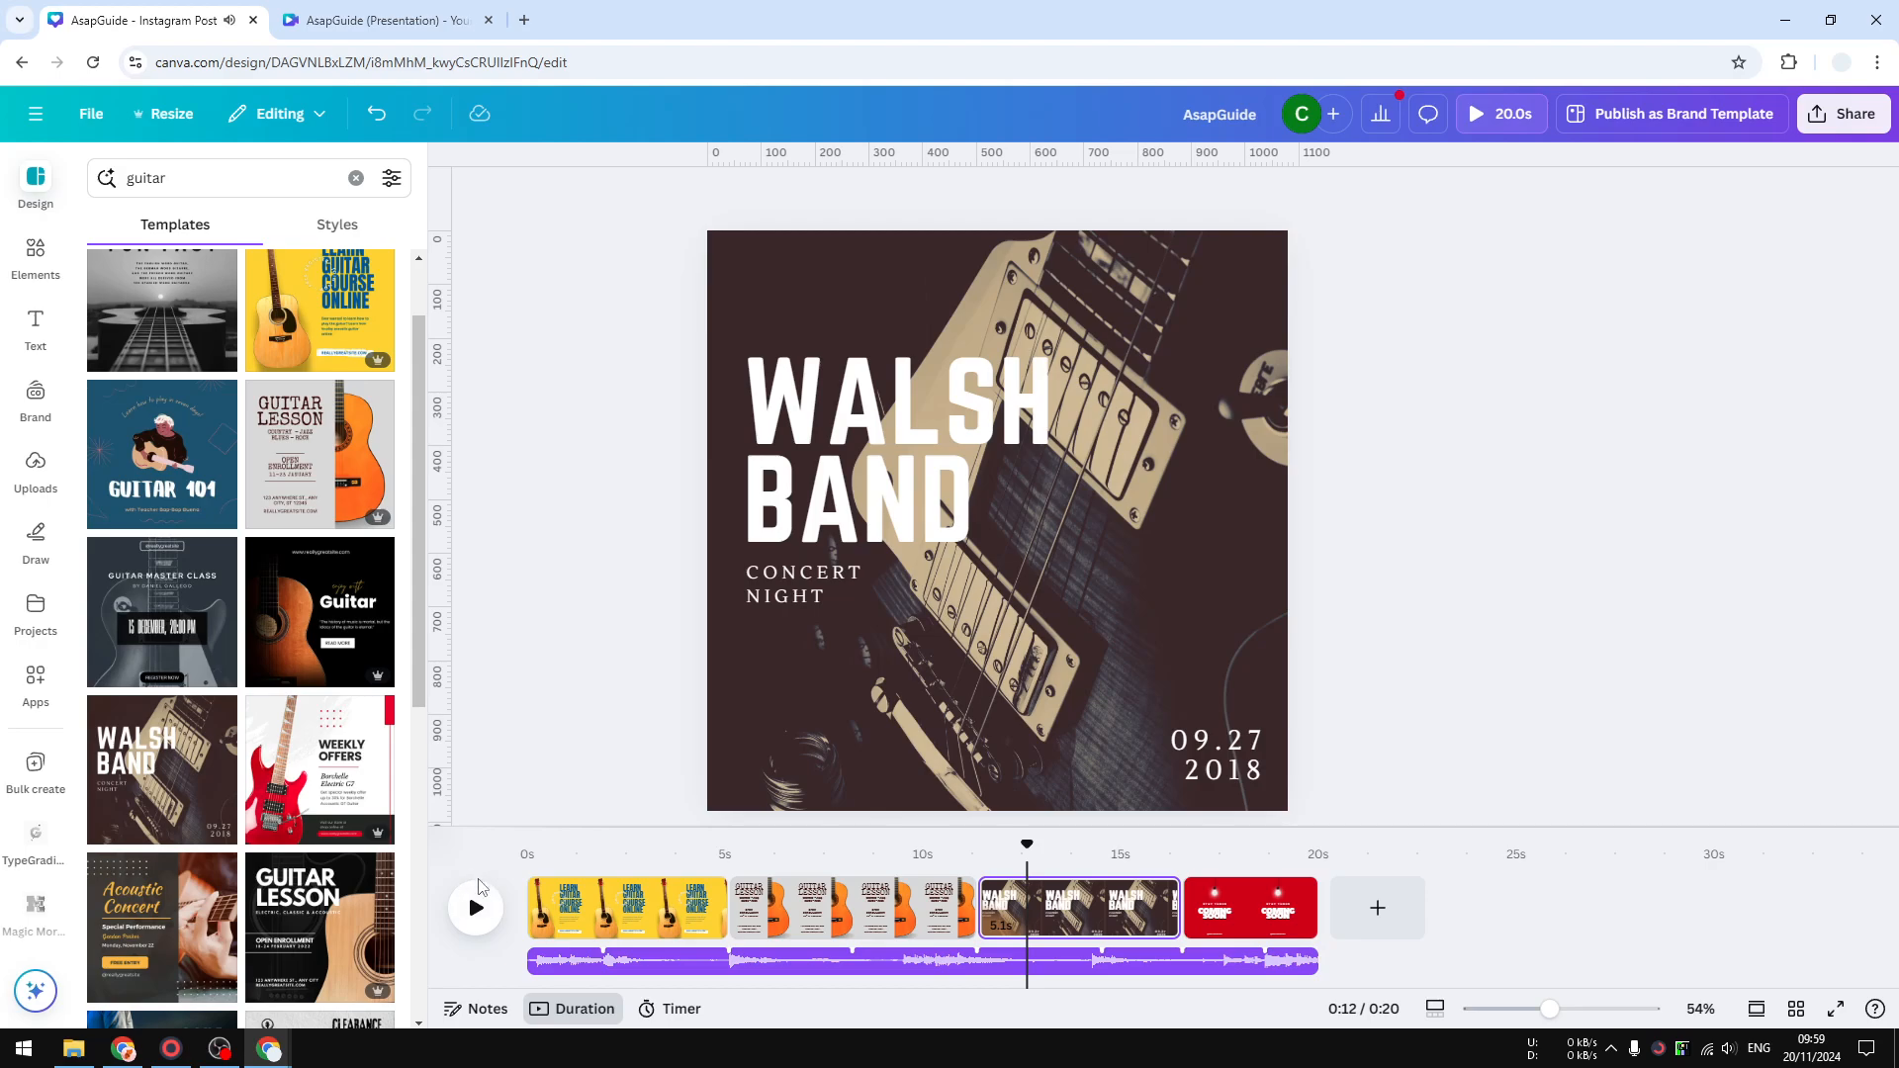